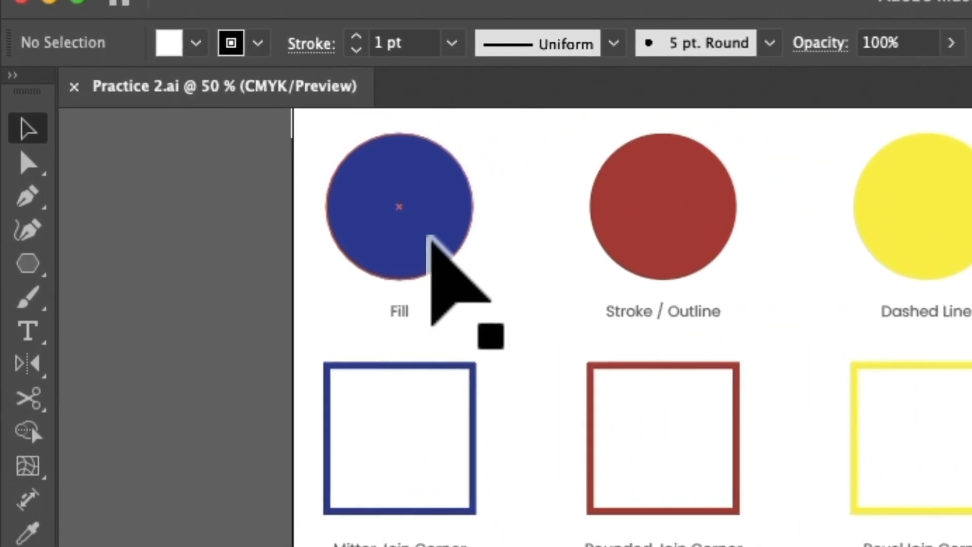
Select the blue circle labelled Fill, try two pattern swatches as its fill, and fill it with CMYK Blue.
{"action": "left_click", "coordinate": [208, 138]}
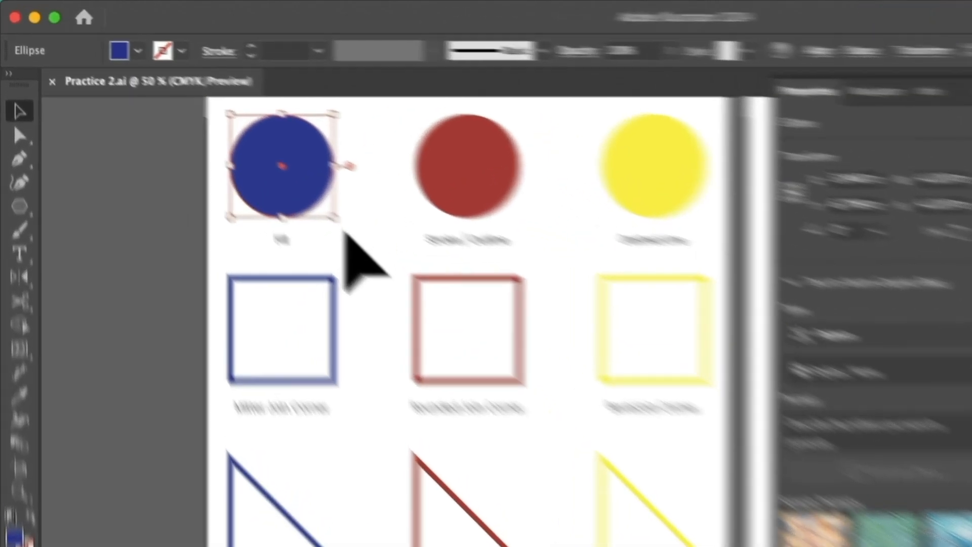
{"action": "left_click", "coordinate": [247, 166]}
{"action": "left_click", "coordinate": [205, 121]}
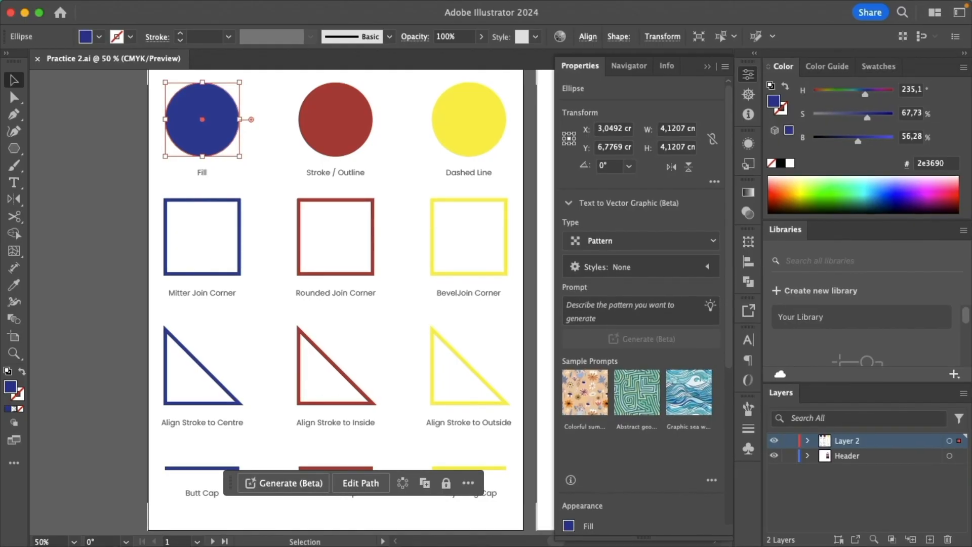
{"action": "left_click", "coordinate": [871, 69]}
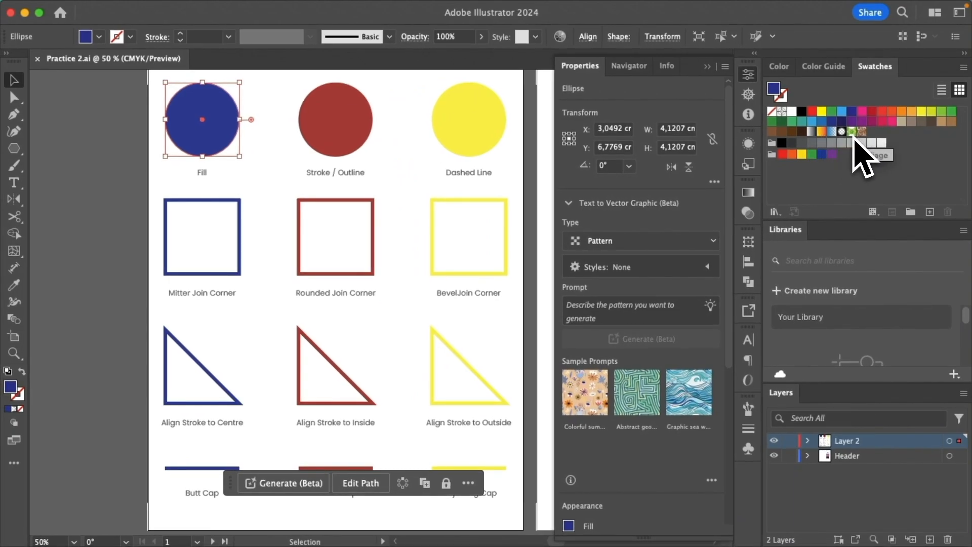
{"action": "left_click", "coordinate": [852, 133]}
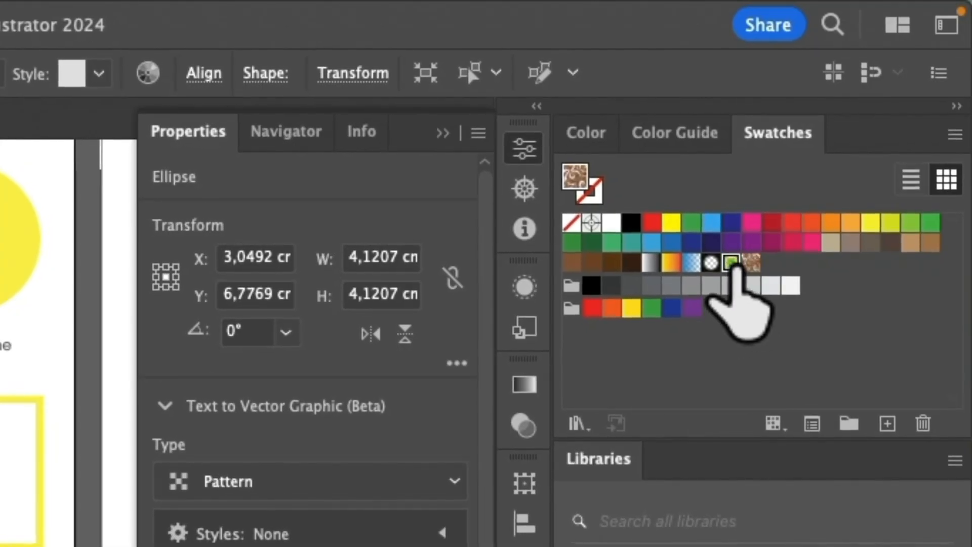
{"action": "left_click", "coordinate": [731, 263]}
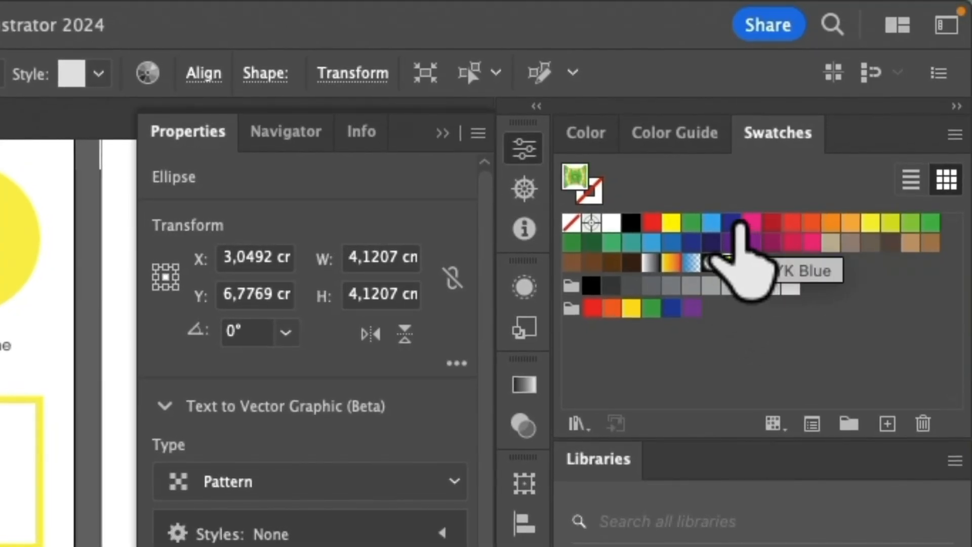
{"action": "left_click", "coordinate": [732, 223]}
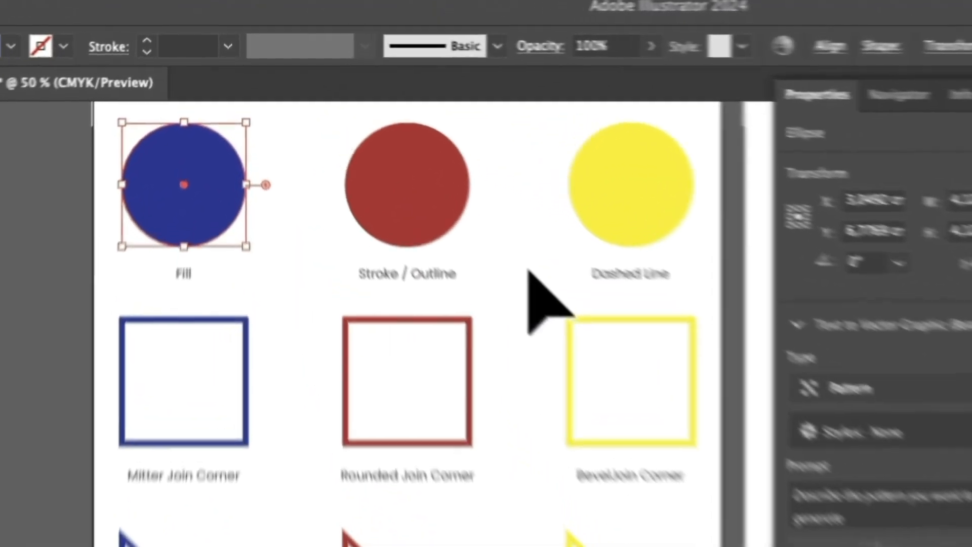
Swap the fill and stroke of the red circle labelled Stroke / Outline, leaving a red outline with no fill.
{"action": "left_click", "coordinate": [408, 172]}
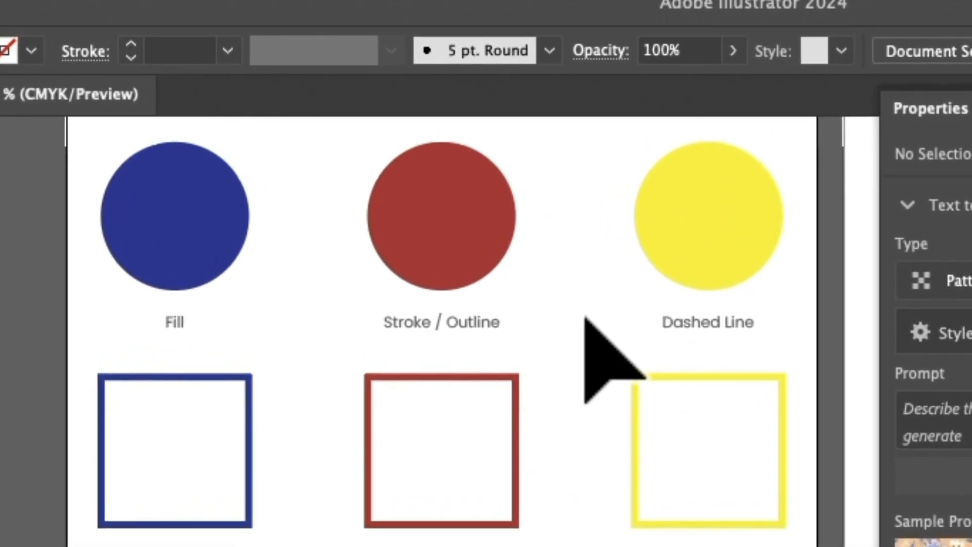
{"action": "left_click", "coordinate": [439, 236]}
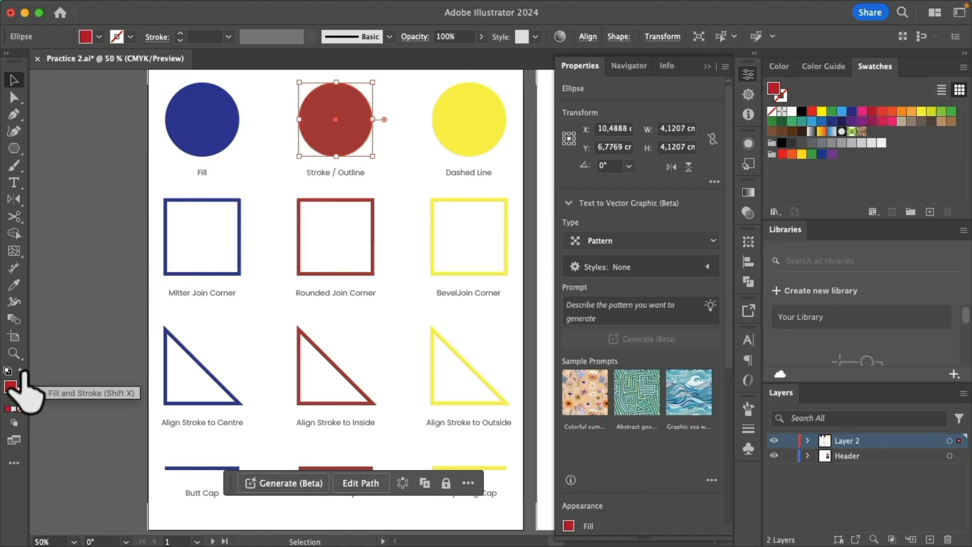
{"action": "left_click", "coordinate": [21, 372]}
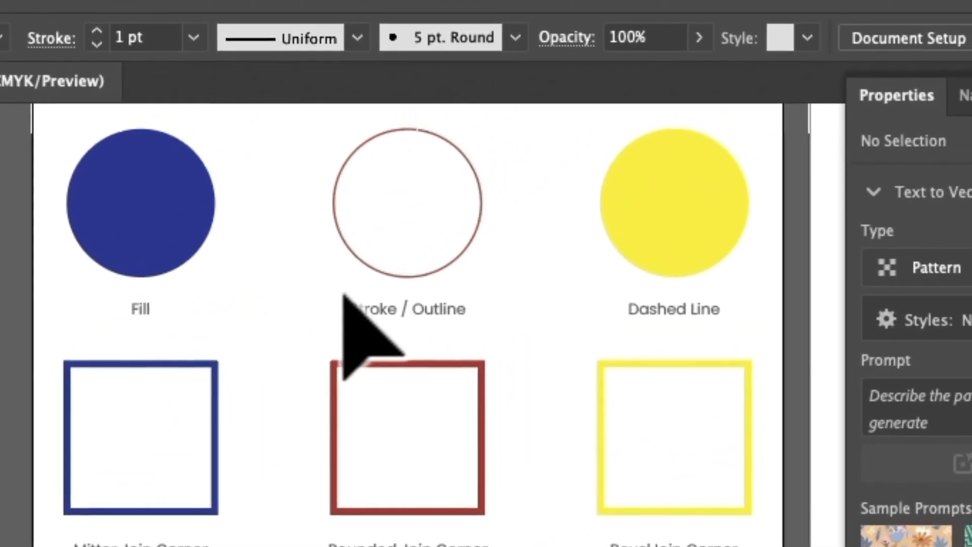
Swap the fill and stroke of the yellow circle labelled Dashed Line, recolour its outline green, and deselect it.
{"action": "left_click", "coordinate": [636, 243]}
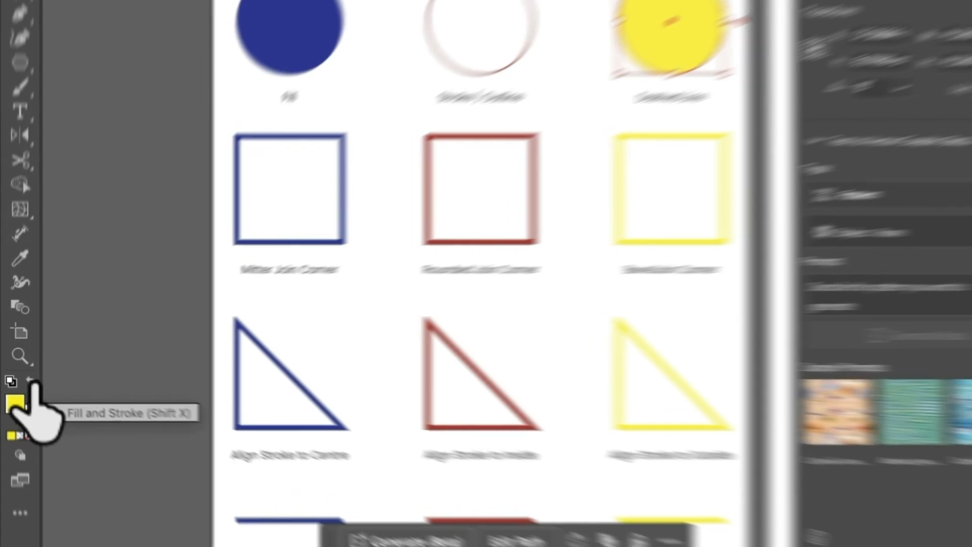
{"action": "left_click", "coordinate": [21, 371]}
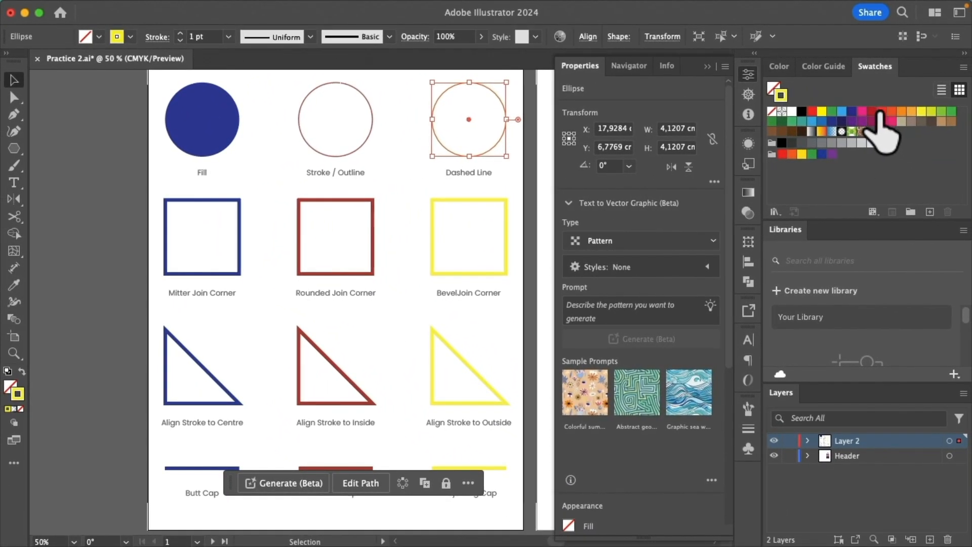
{"action": "left_click", "coordinate": [951, 111]}
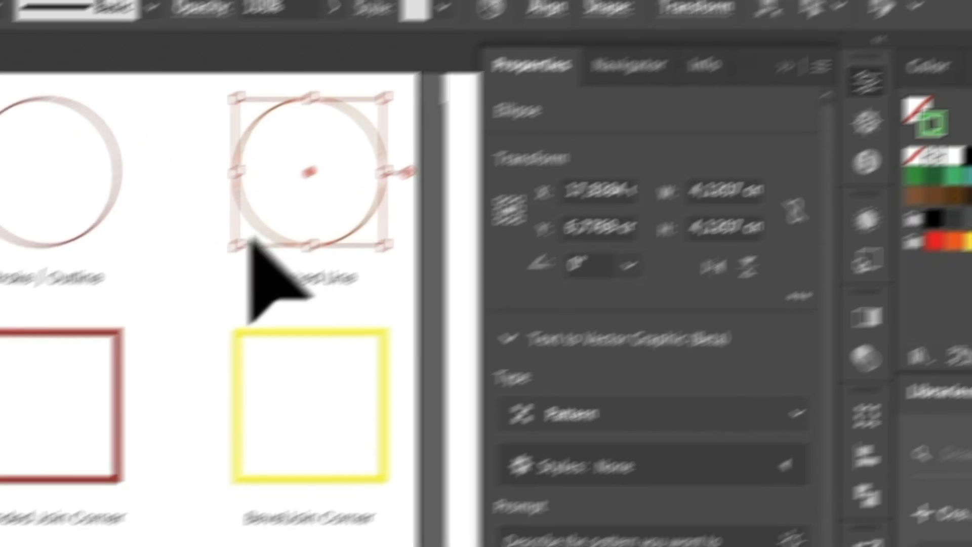
{"action": "left_click", "coordinate": [347, 183]}
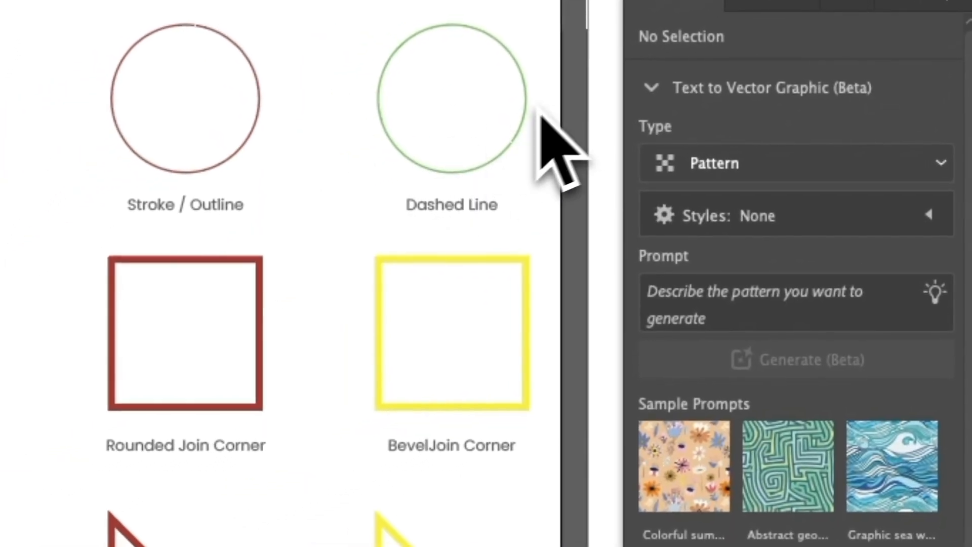
Select the green circle labelled Dashed Line at a closer view and display its stroke options.
{"action": "scroll", "coordinate": [560, 105], "scroll_direction": "up", "scroll_amount": 3}
{"action": "left_click_drag", "start_coordinate": [501, 152], "coordinate": [537, 370]}
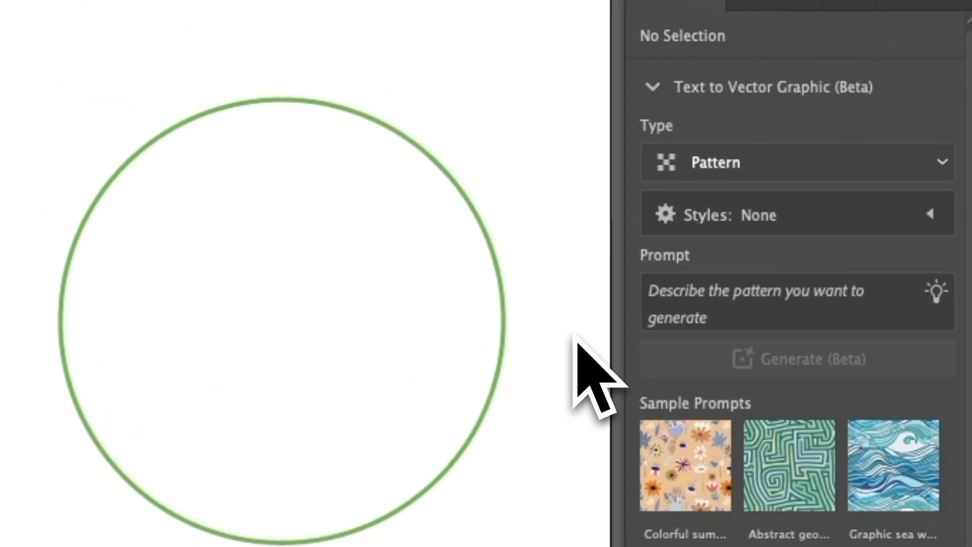
{"action": "left_click", "coordinate": [485, 421]}
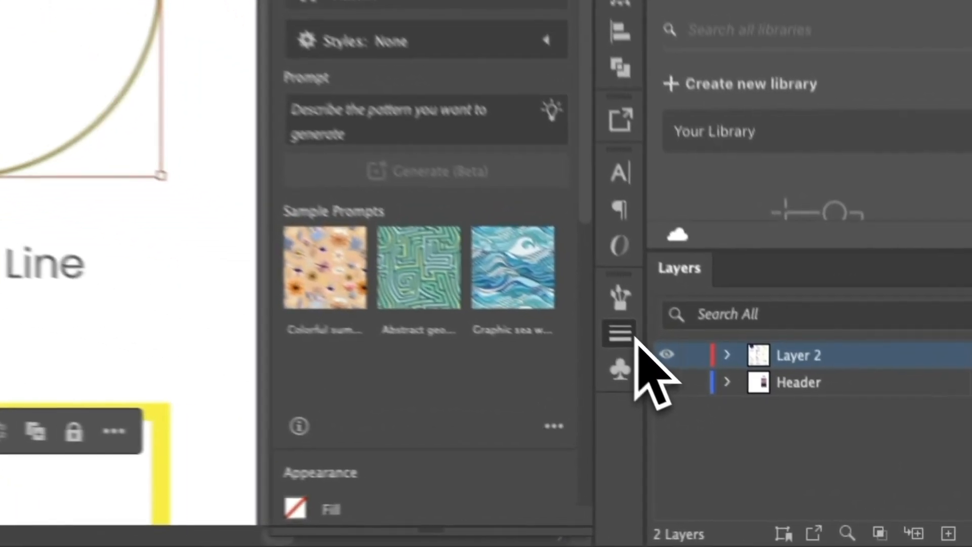
{"action": "left_click", "coordinate": [635, 338]}
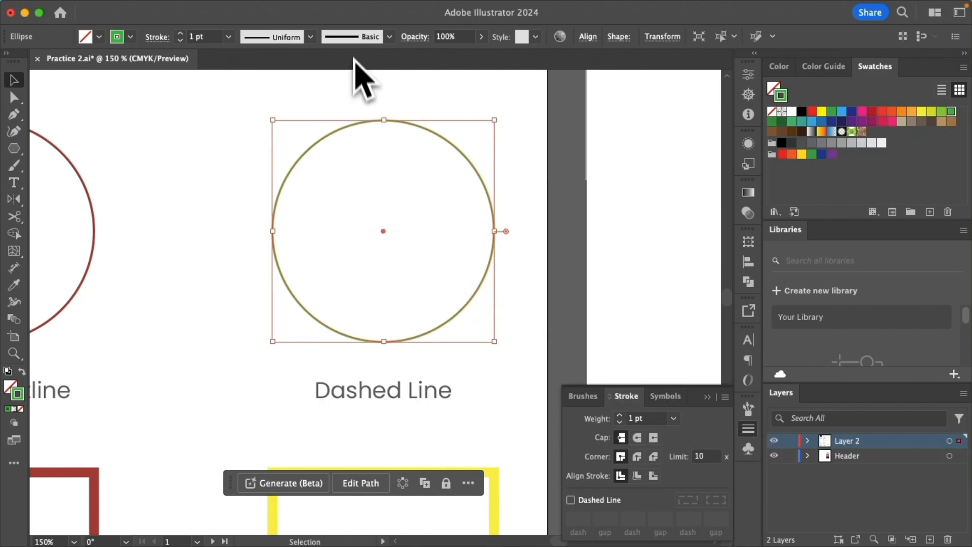
Check where Stroke is listed among the program's available windows, and toggle the stroke options display.
{"action": "mouse_move", "coordinate": [337, 7]}
{"action": "left_click", "coordinate": [373, 8]}
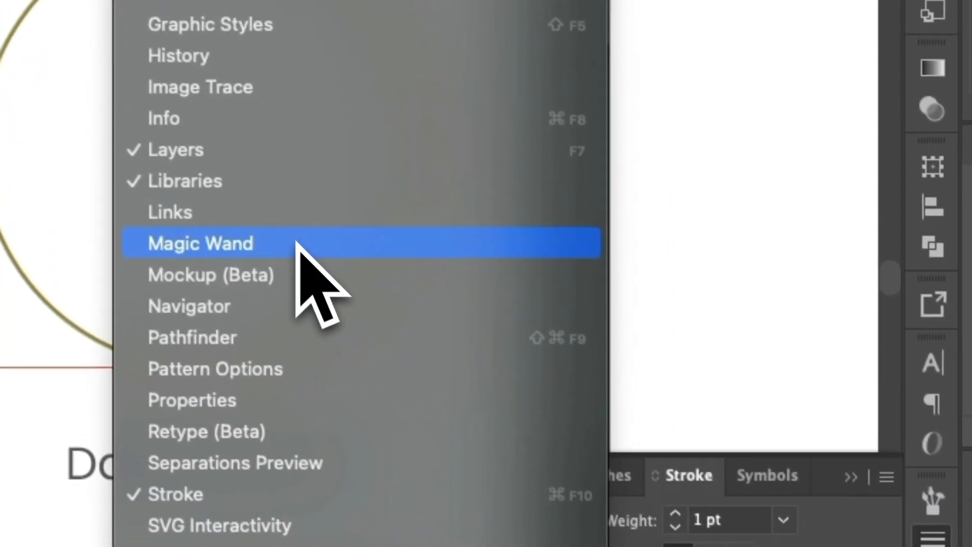
{"action": "scroll", "coordinate": [296, 242], "scroll_direction": "down", "scroll_amount": 2}
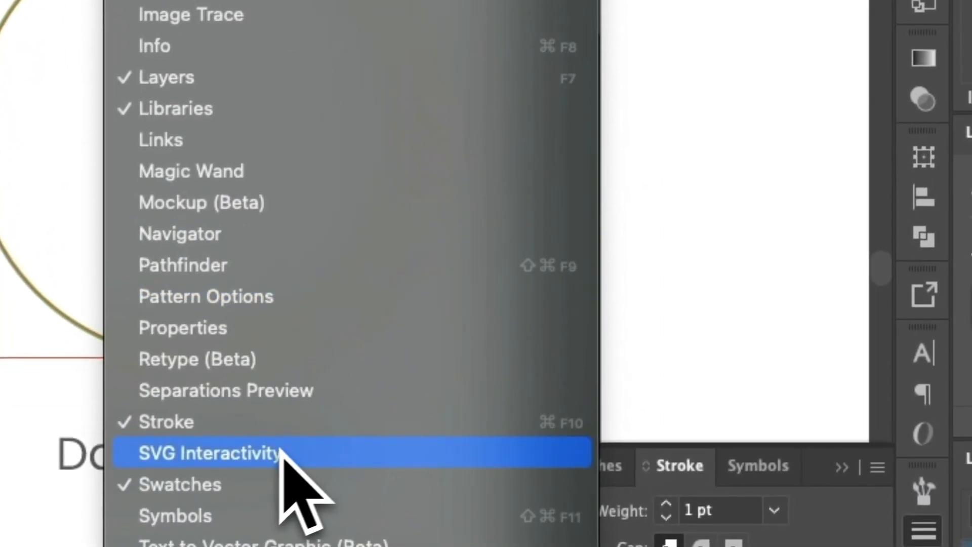
{"action": "left_click", "coordinate": [678, 273]}
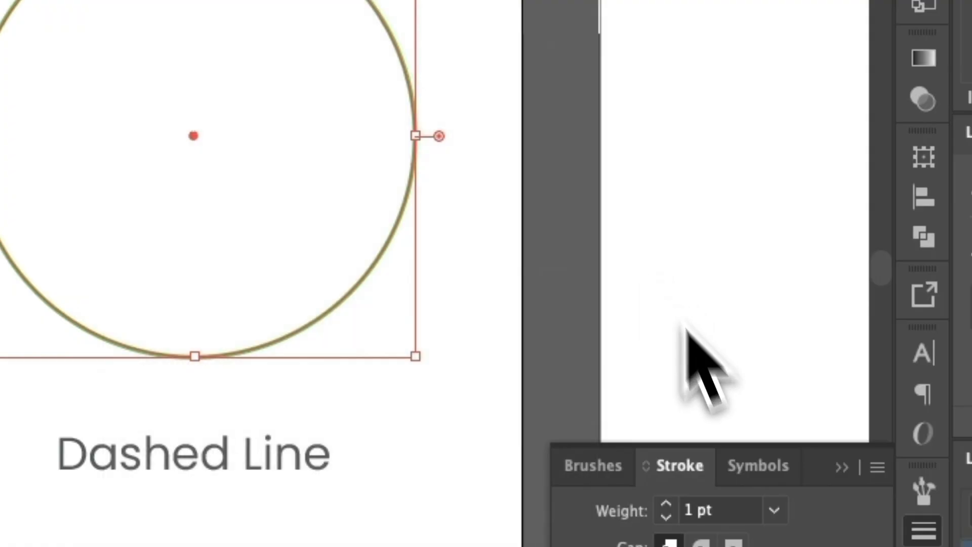
{"action": "left_click", "coordinate": [704, 474]}
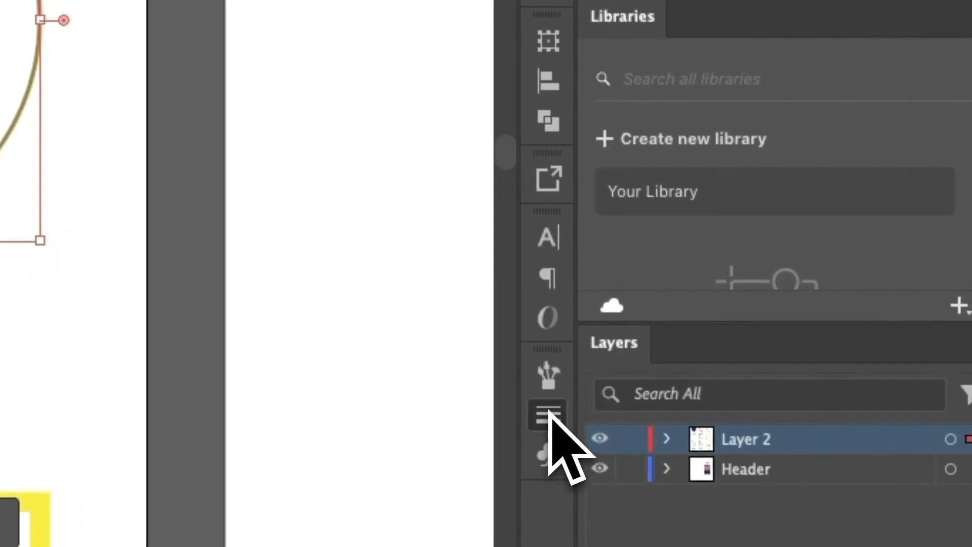
{"action": "left_click", "coordinate": [626, 438]}
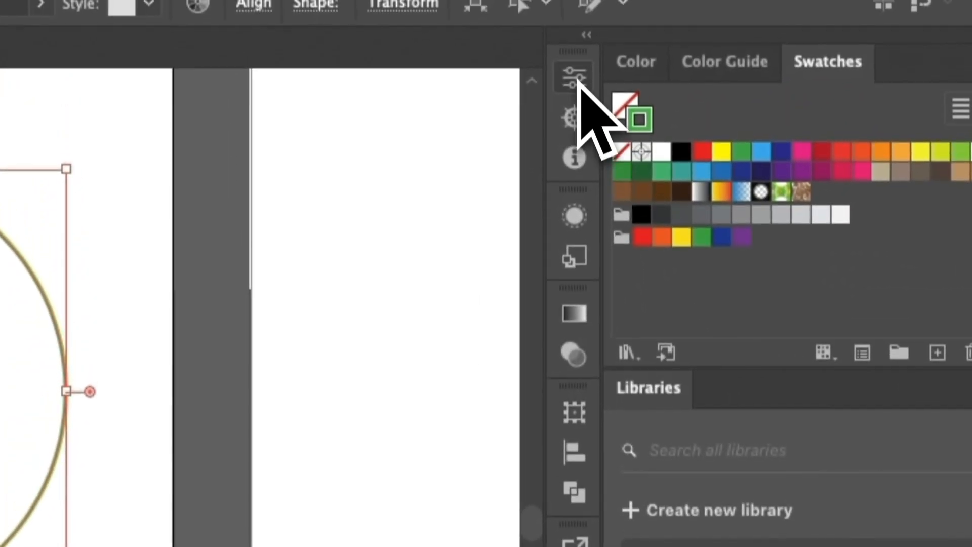
View the green circle's stroke options through its appearance properties, and return to the standalone stroke settings.
{"action": "left_click", "coordinate": [577, 89]}
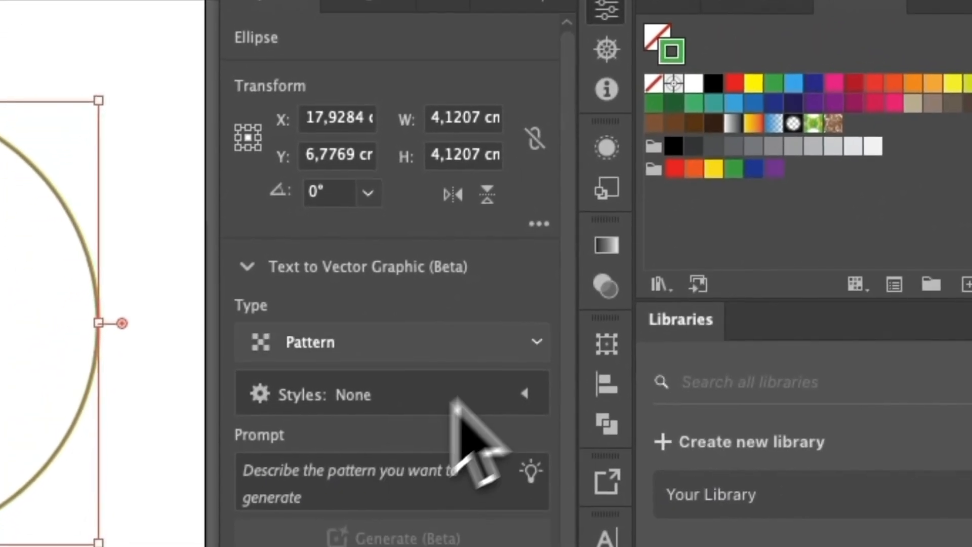
{"action": "scroll", "coordinate": [576, 92], "scroll_direction": "down", "scroll_amount": 10}
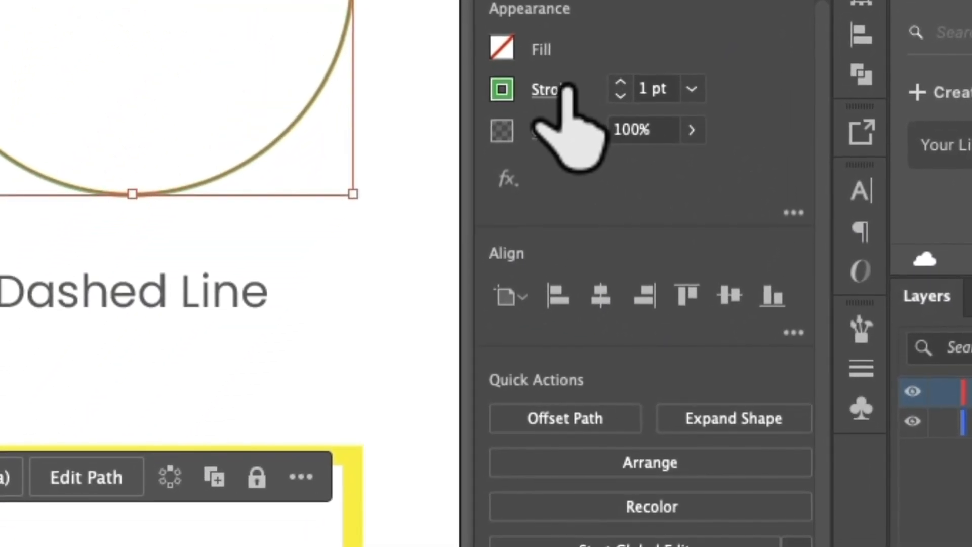
{"action": "left_click", "coordinate": [553, 98]}
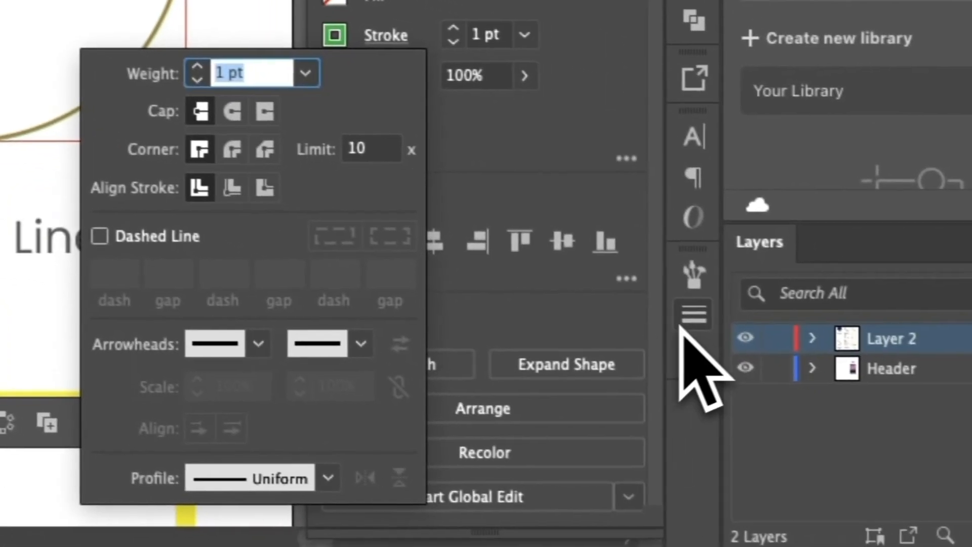
{"action": "left_click", "coordinate": [691, 318]}
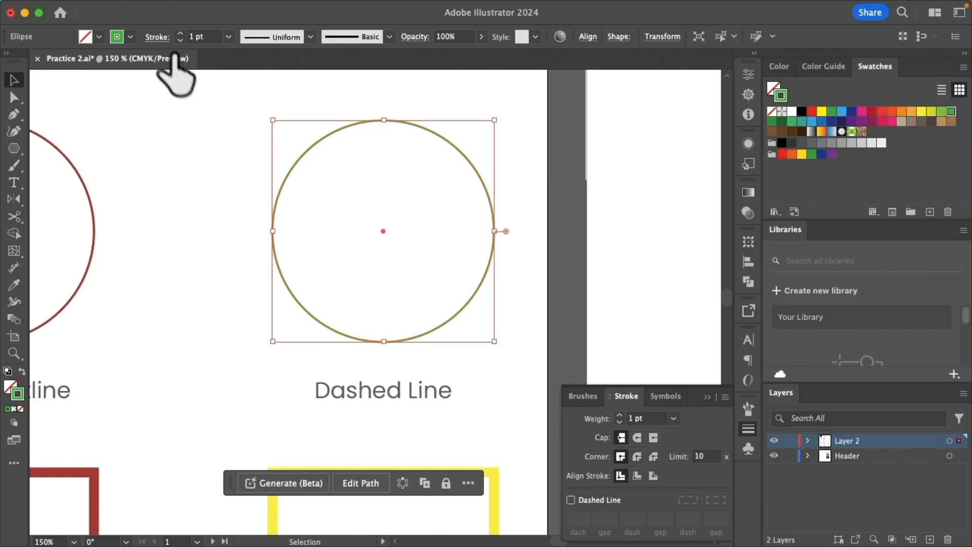
Turn the green circle's outline into a dashed line, check it deselected, and reopen the circle's stroke options.
{"action": "left_click", "coordinate": [161, 39]}
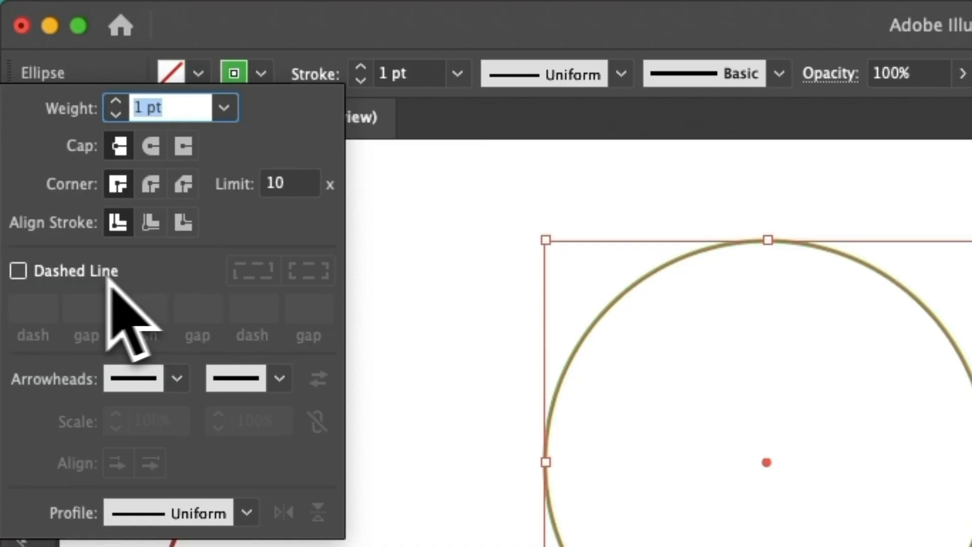
{"action": "left_click", "coordinate": [18, 271]}
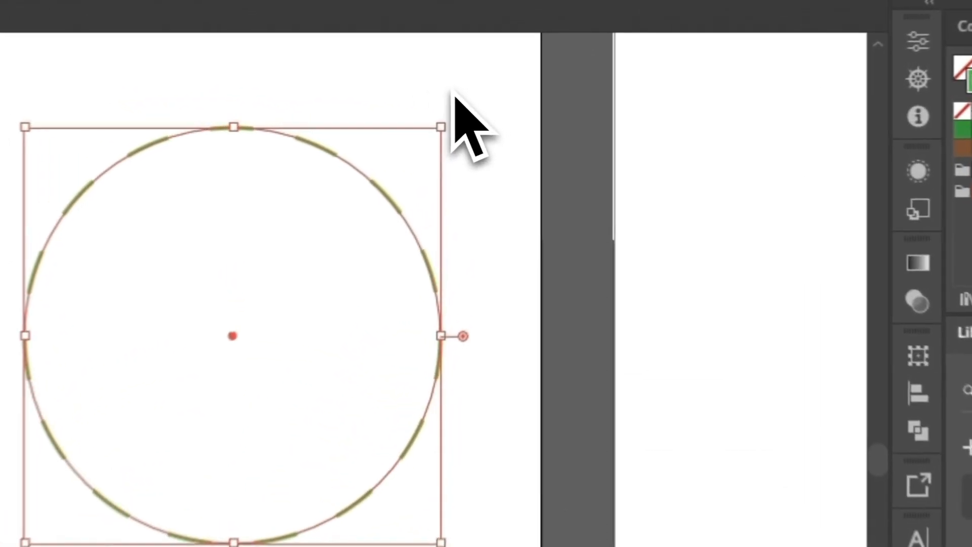
{"action": "left_click", "coordinate": [500, 102]}
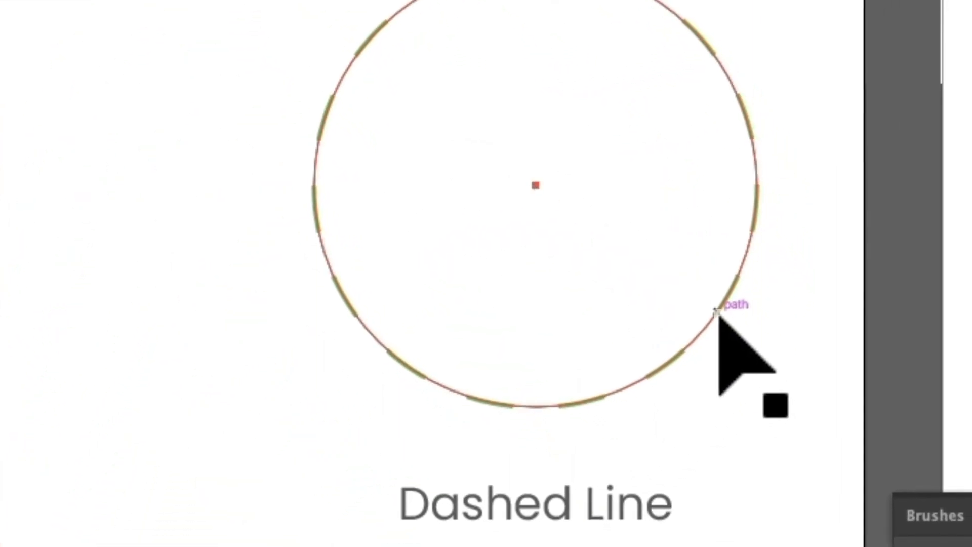
{"action": "left_click", "coordinate": [720, 314]}
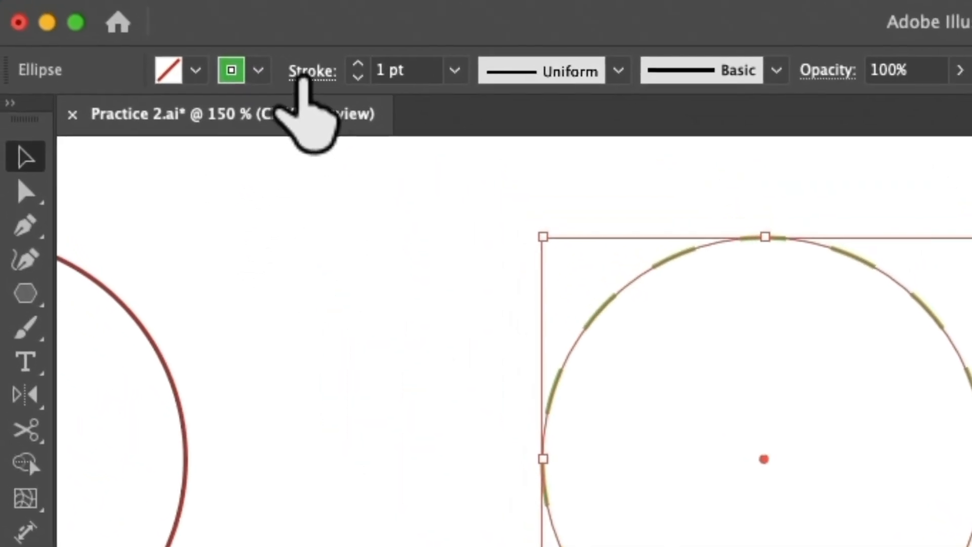
{"action": "left_click", "coordinate": [303, 76]}
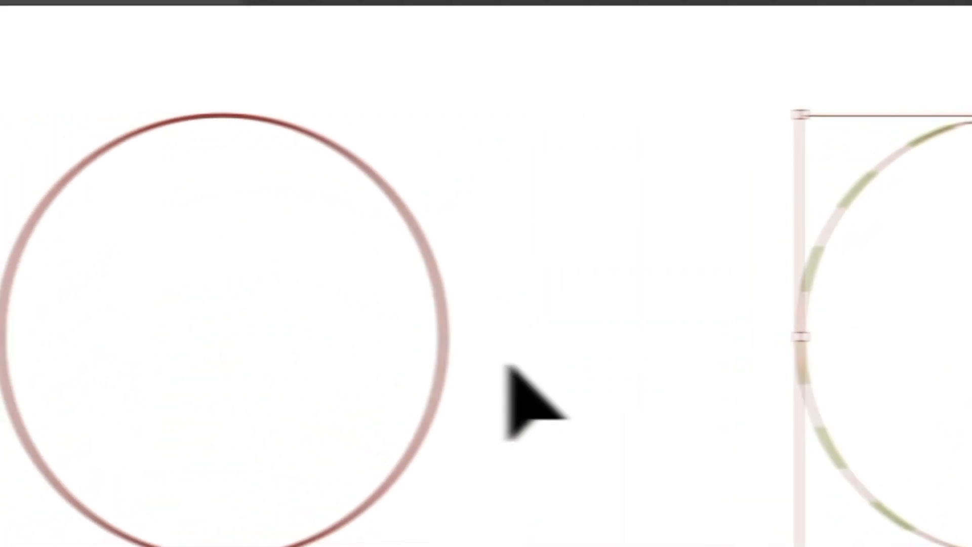
Select the red outlined circle labelled Stroke / Outline and set its stroke weight to 5 pt.
{"action": "left_click", "coordinate": [552, 433]}
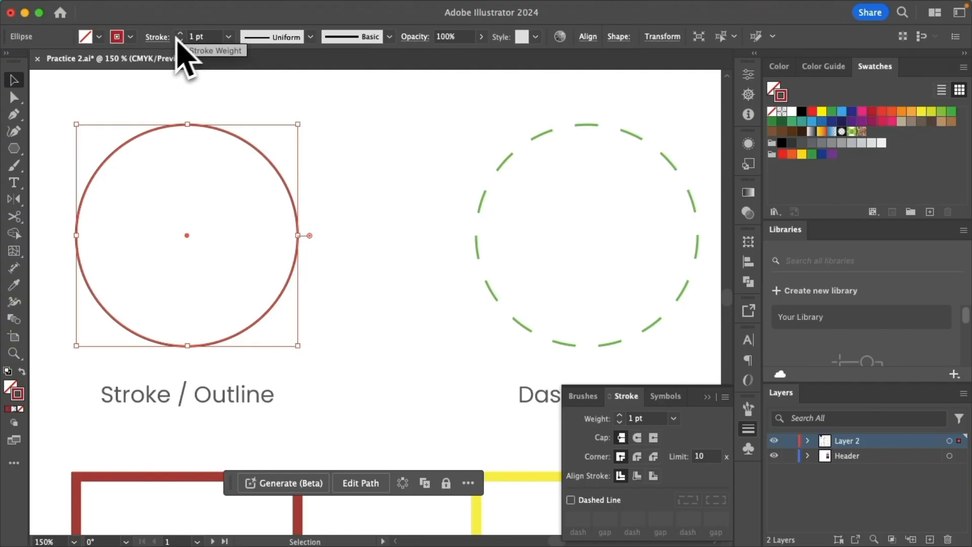
{"action": "left_click", "coordinate": [208, 37]}
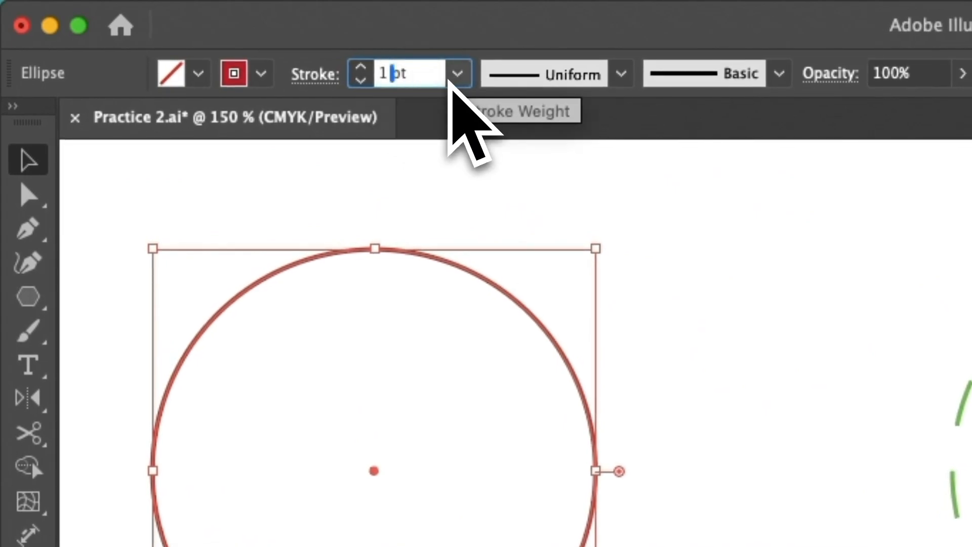
{"action": "left_click", "coordinate": [459, 75]}
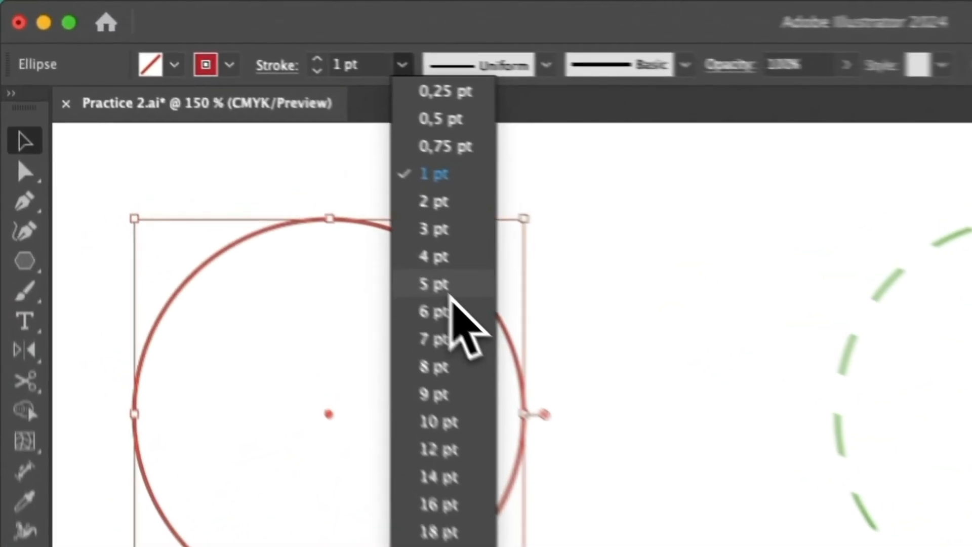
{"action": "left_click", "coordinate": [246, 161]}
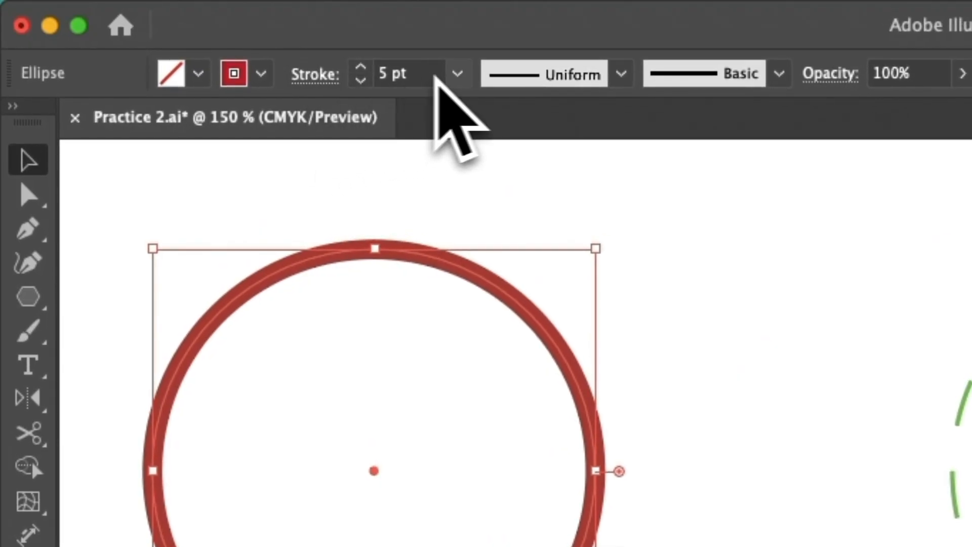
Set the stroke weight of the selected red outlined circle to 3 pt.
{"action": "left_click", "coordinate": [430, 71]}
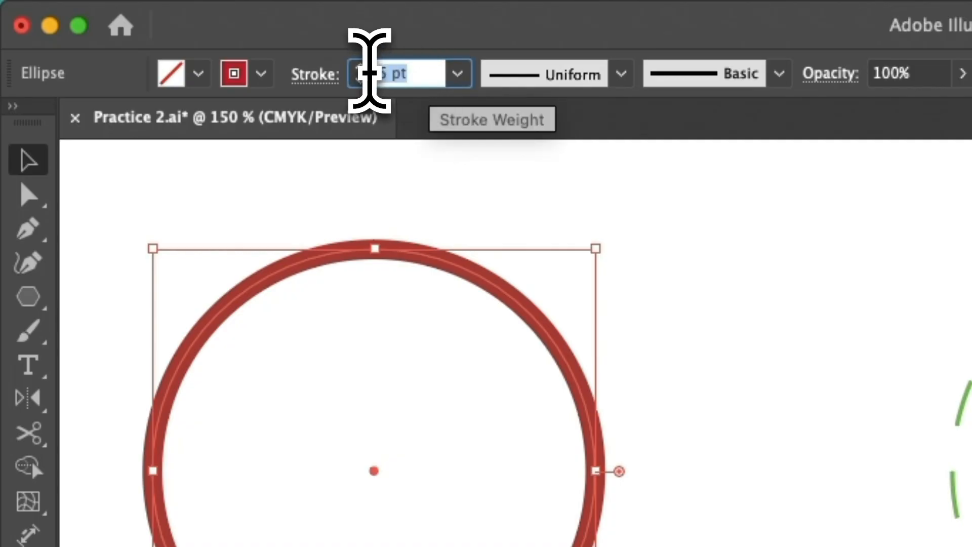
{"action": "type", "text": "3"}
{"action": "key", "text": "Return"}
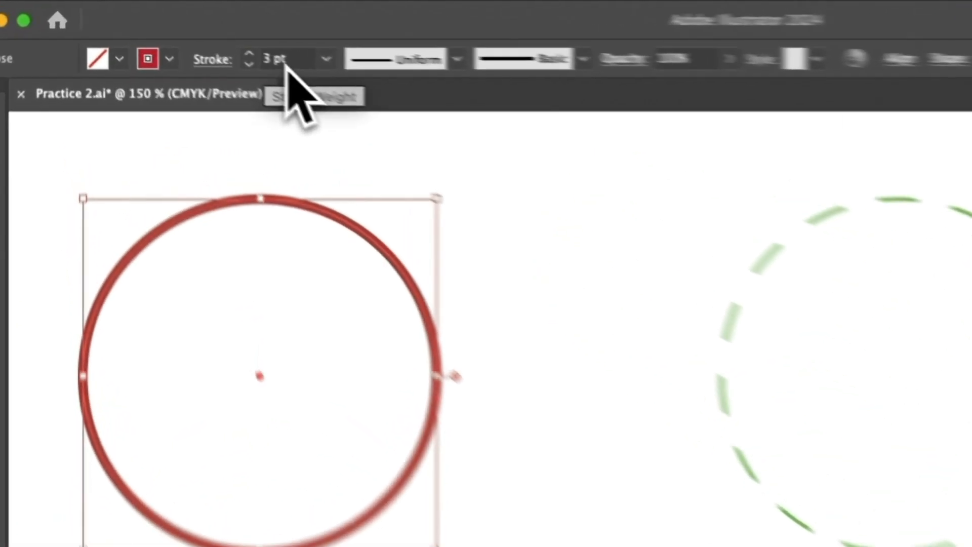
Step the red circle's stroke weight up and down in small increments, ending on a thinner outline.
{"action": "left_click", "coordinate": [204, 36]}
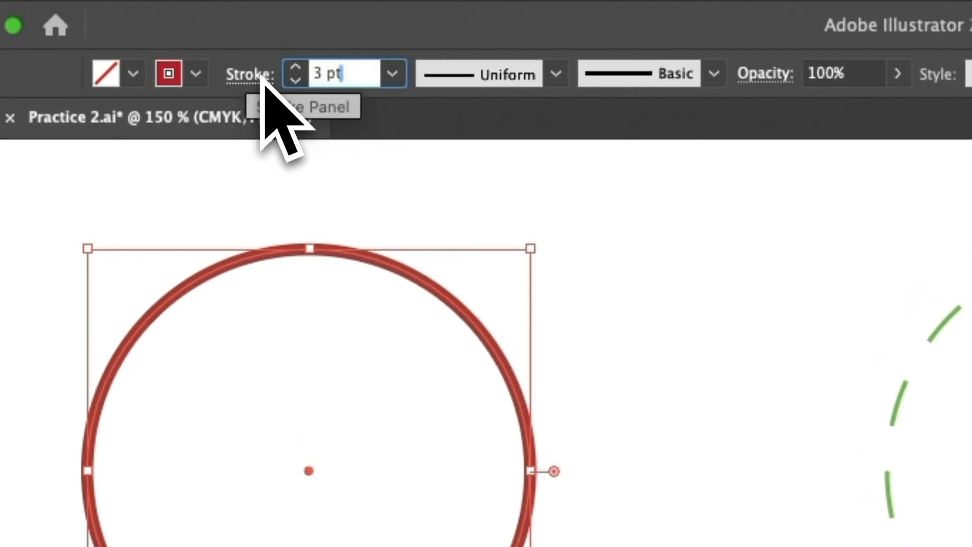
{"action": "left_click", "coordinate": [301, 71]}
{"action": "left_click", "coordinate": [298, 82]}
{"action": "left_click", "coordinate": [301, 70]}
{"action": "left_click", "coordinate": [301, 69]}
{"action": "left_click", "coordinate": [300, 81]}
{"action": "left_click", "coordinate": [299, 80]}
{"action": "left_click", "coordinate": [300, 81]}
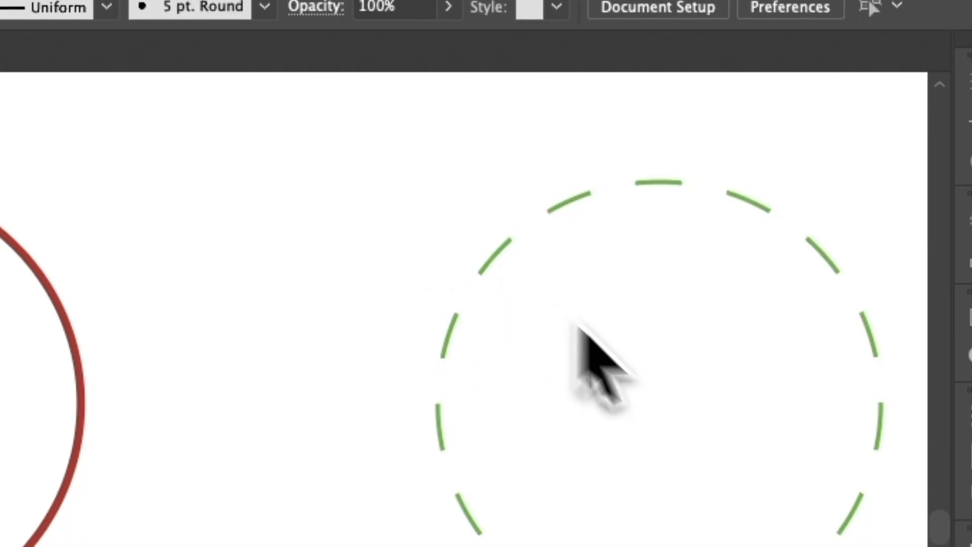
Select the green dashed circle and set a 4 pt stroke weight, a 12 pt gap and a 3 pt second dash.
{"action": "left_click", "coordinate": [502, 245]}
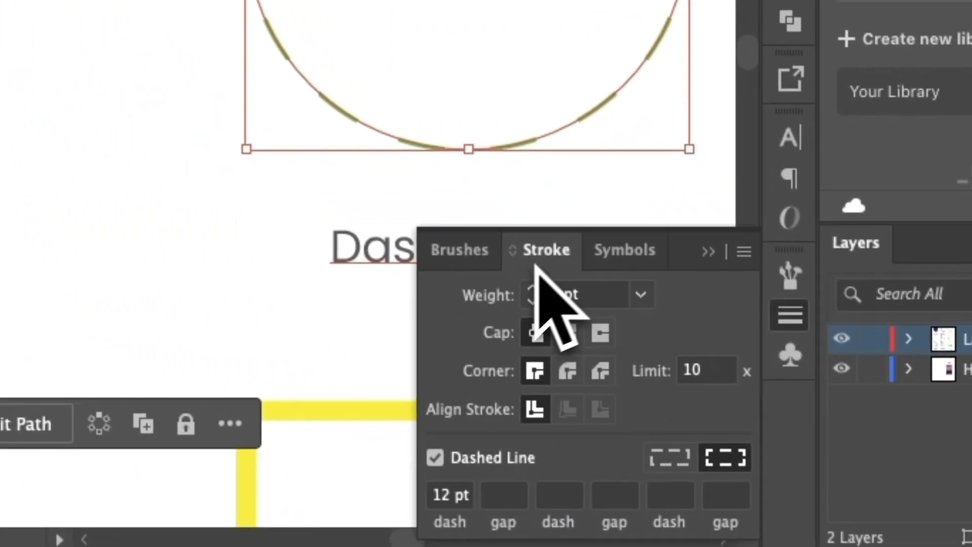
{"action": "left_click", "coordinate": [591, 336]}
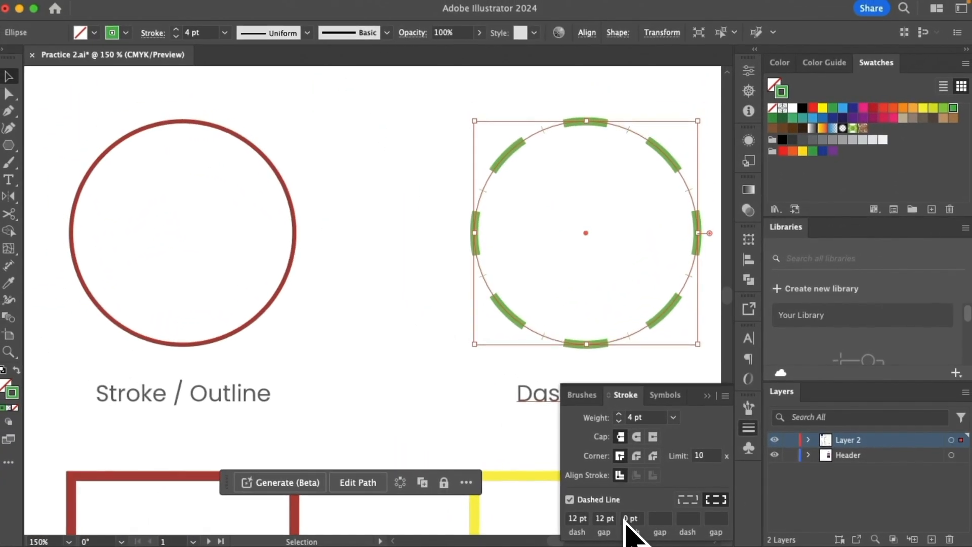
{"action": "type", "text": "3"}
{"action": "key", "text": "Return"}
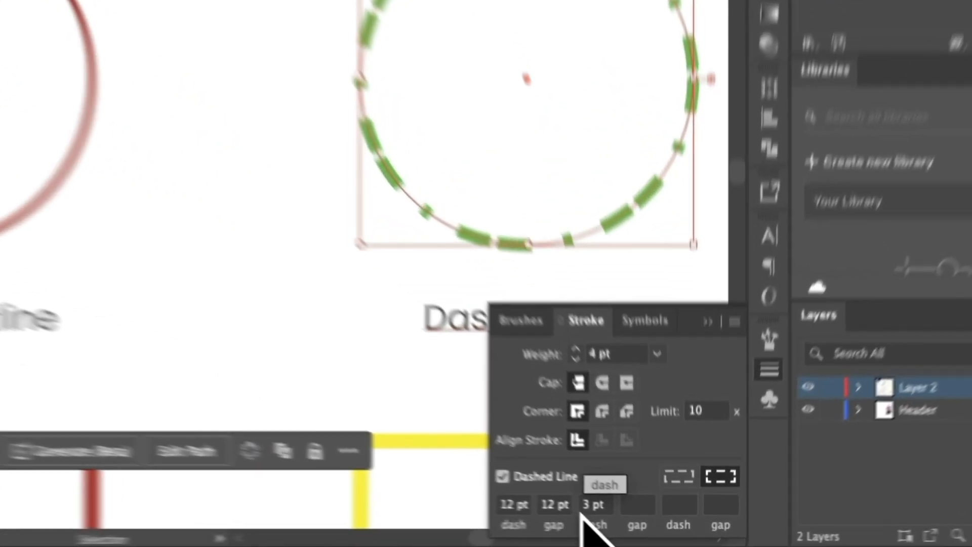
Set the green circle's second dash to 0, and clear its gap and second dash values so only the first dash remains.
{"action": "left_click", "coordinate": [618, 518]}
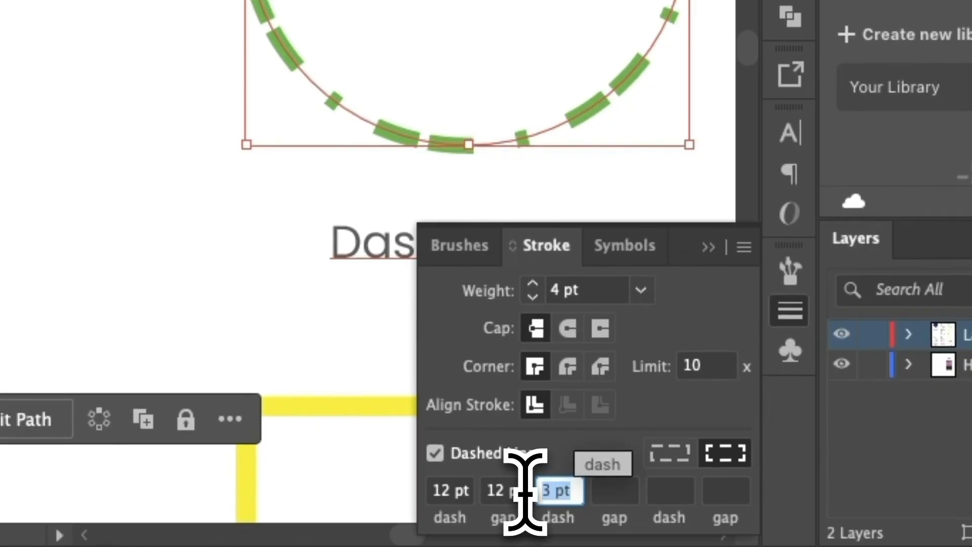
{"action": "type", "text": "0"}
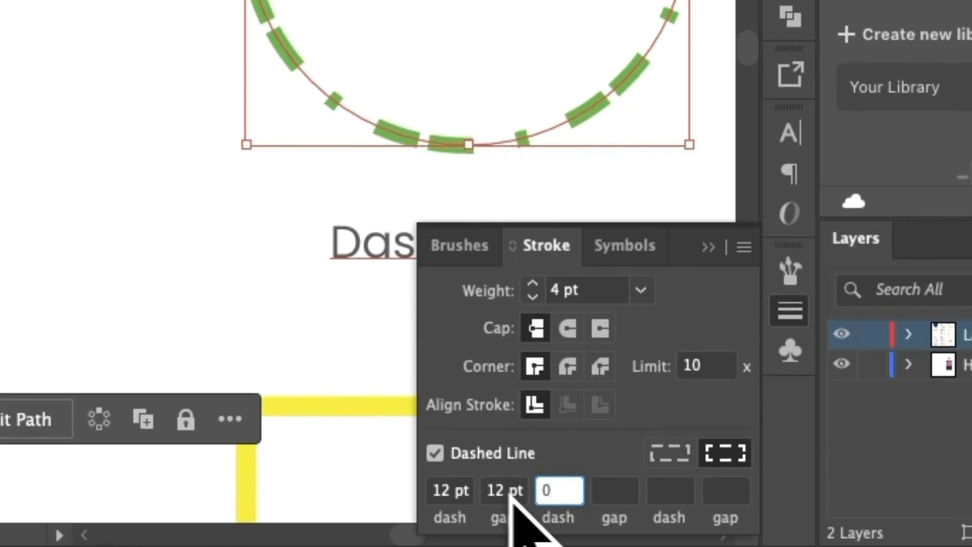
{"action": "left_click", "coordinate": [513, 492]}
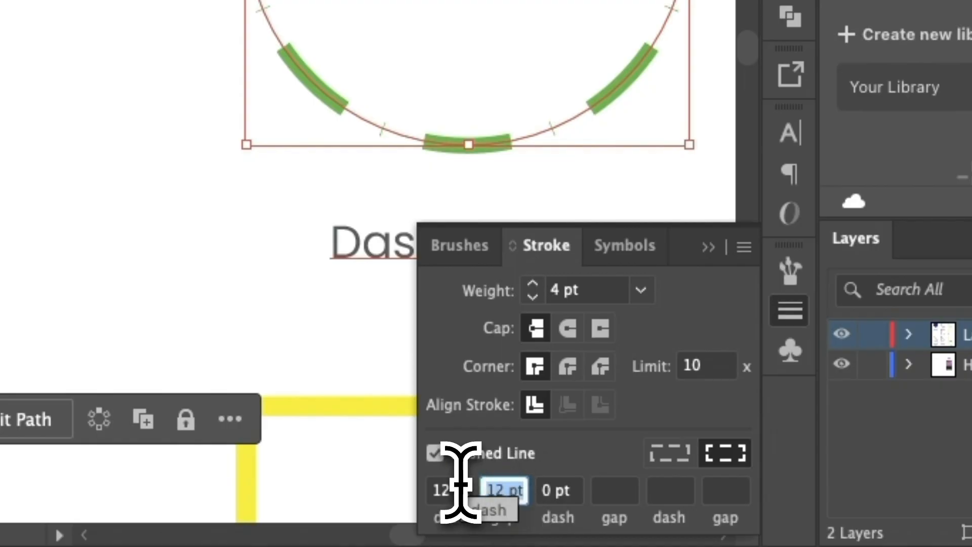
{"action": "left_click", "coordinate": [570, 488]}
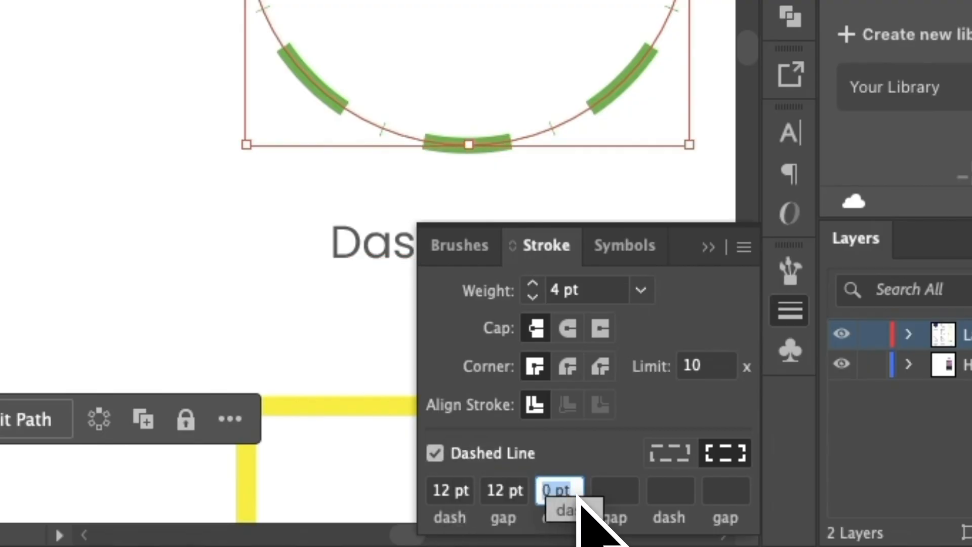
{"action": "left_click", "coordinate": [522, 493]}
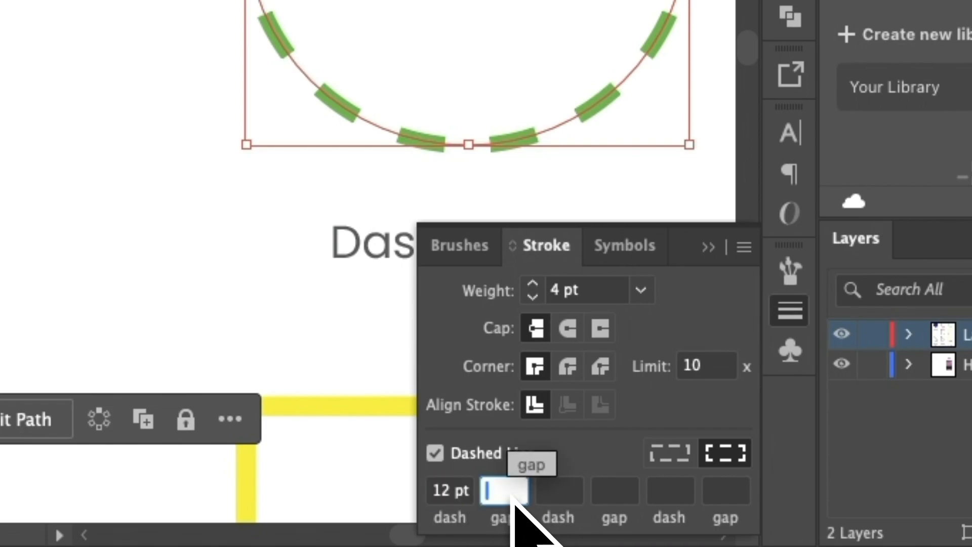
Set the green circle's first dash to 2 pt and its first gap to 5 pt.
{"action": "left_click", "coordinate": [445, 491]}
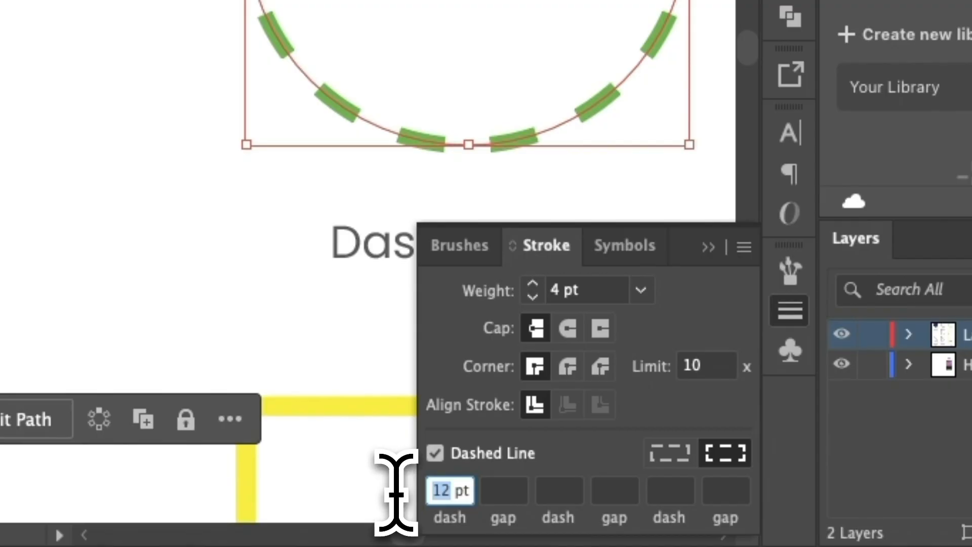
{"action": "type", "text": "2"}
{"action": "left_click", "coordinate": [501, 496]}
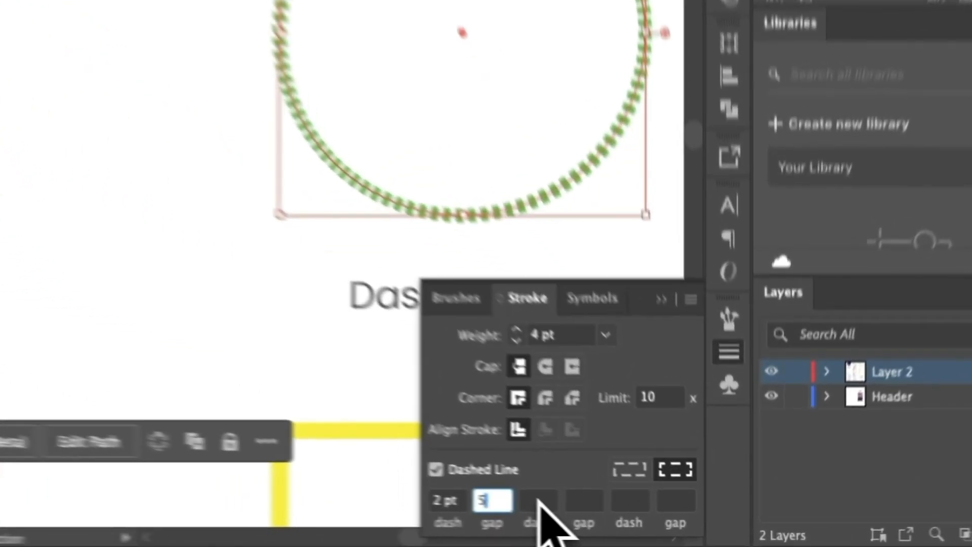
{"action": "left_click", "coordinate": [632, 519]}
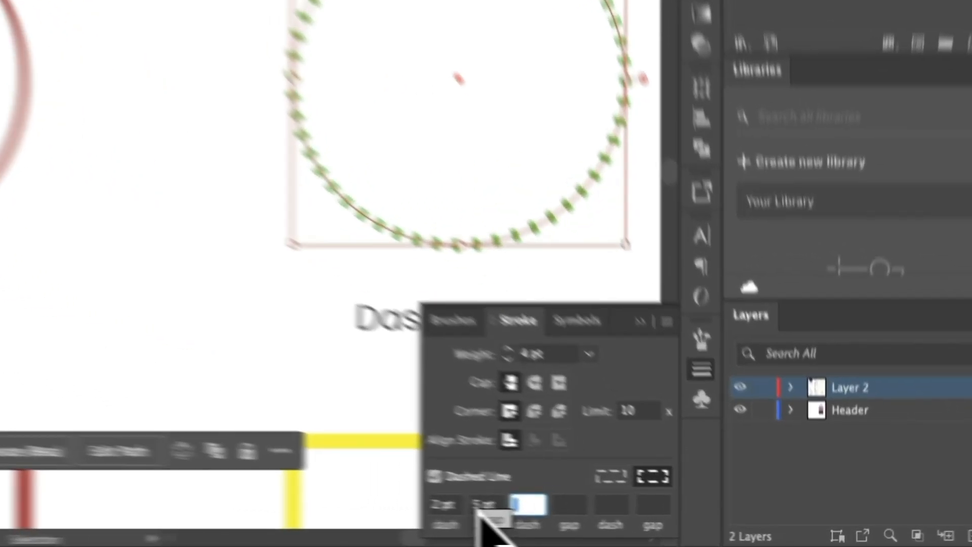
Go through the remaining dash and gap values, and set the green circle's second dash to 3 pt.
{"action": "left_click", "coordinate": [605, 519]}
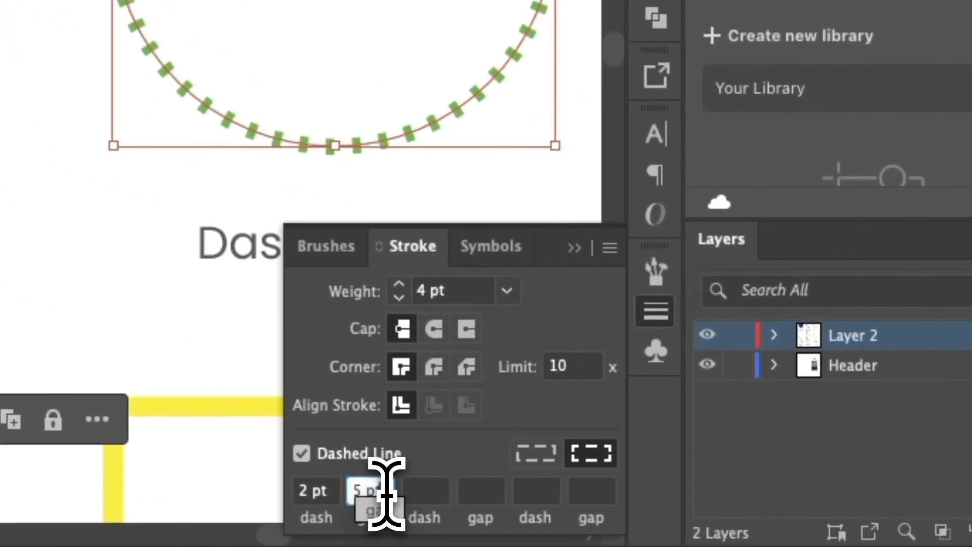
{"action": "left_click", "coordinate": [425, 494]}
{"action": "left_click", "coordinate": [493, 496]}
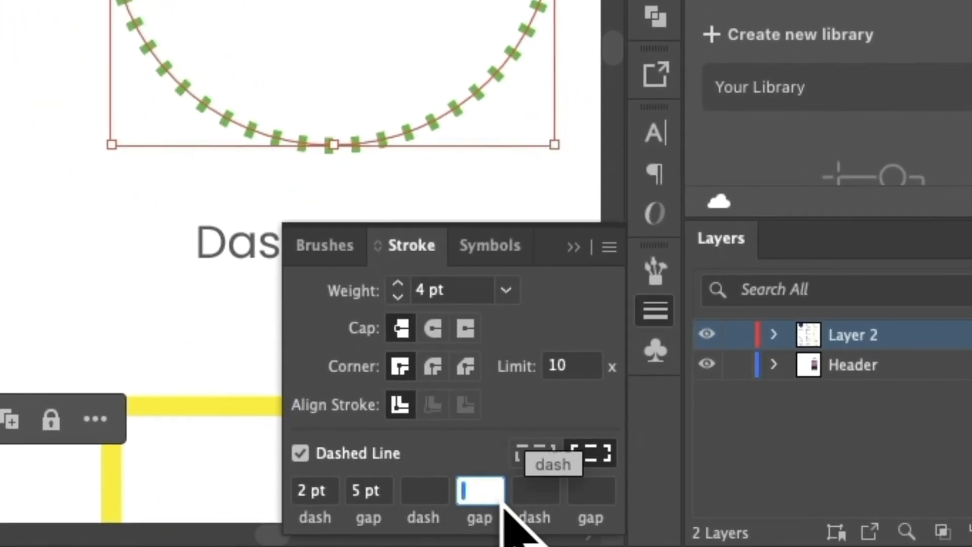
{"action": "left_click", "coordinate": [557, 494]}
{"action": "left_click", "coordinate": [608, 495]}
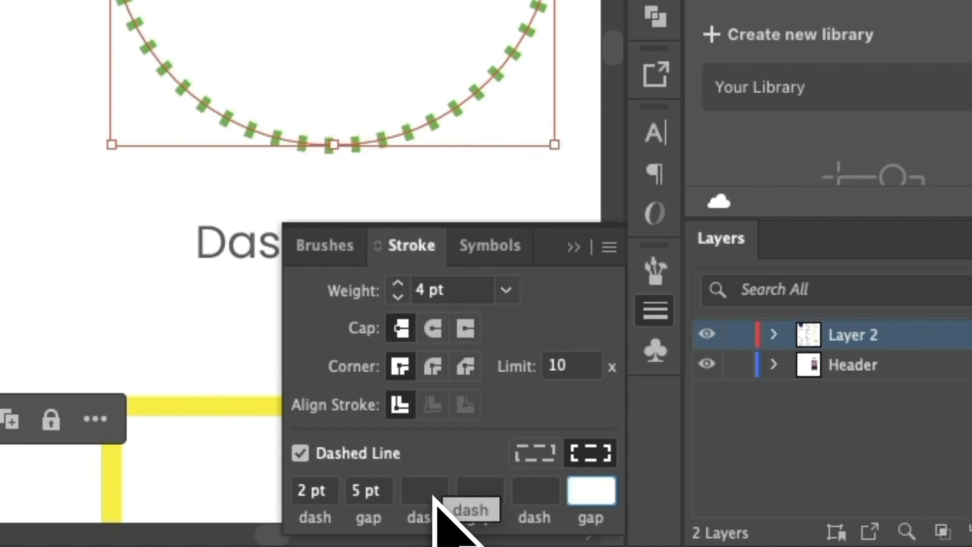
{"action": "left_click", "coordinate": [480, 496]}
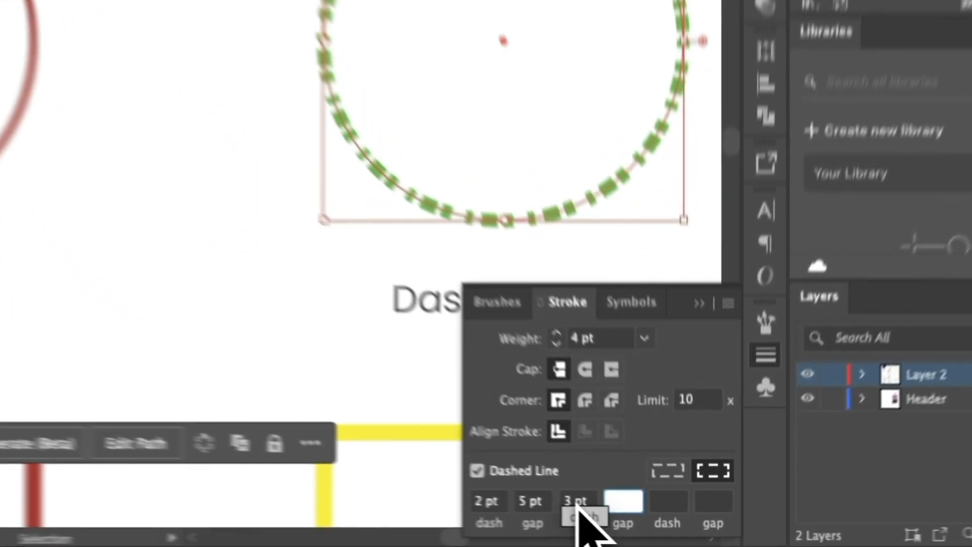
Set the second gap in the green circle's dash pattern to 8 pt.
{"action": "left_click", "coordinate": [632, 521]}
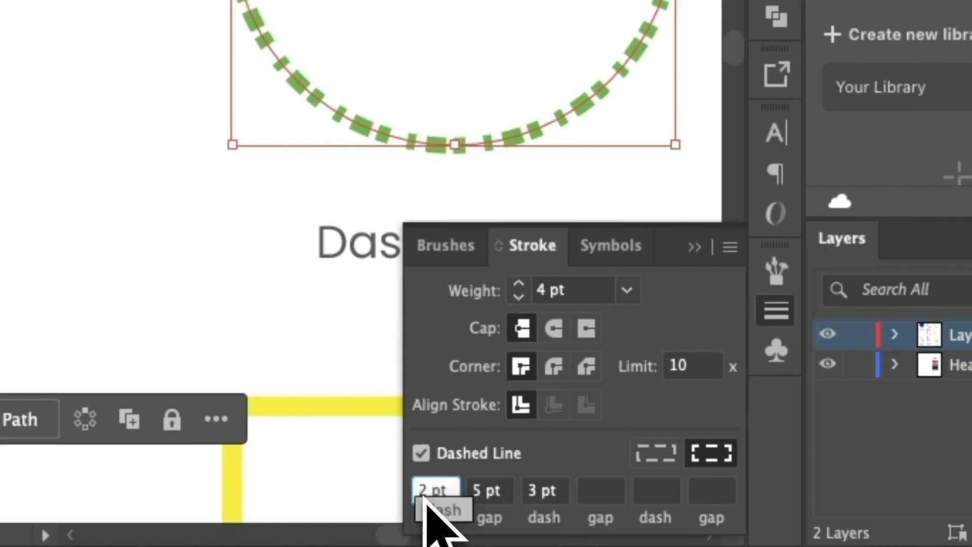
{"action": "left_click", "coordinate": [556, 497]}
{"action": "left_click", "coordinate": [488, 492]}
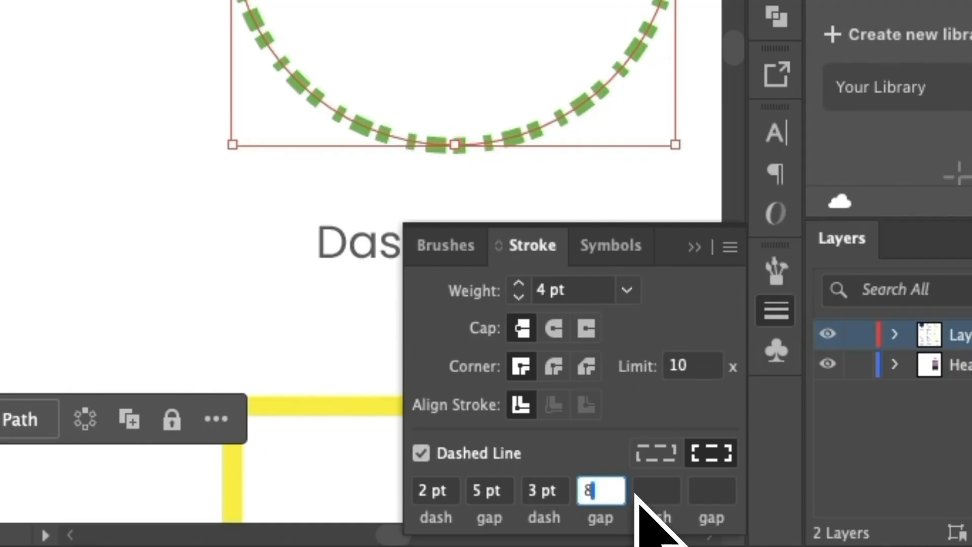
{"action": "type", "text": "8"}
{"action": "left_click", "coordinate": [647, 489]}
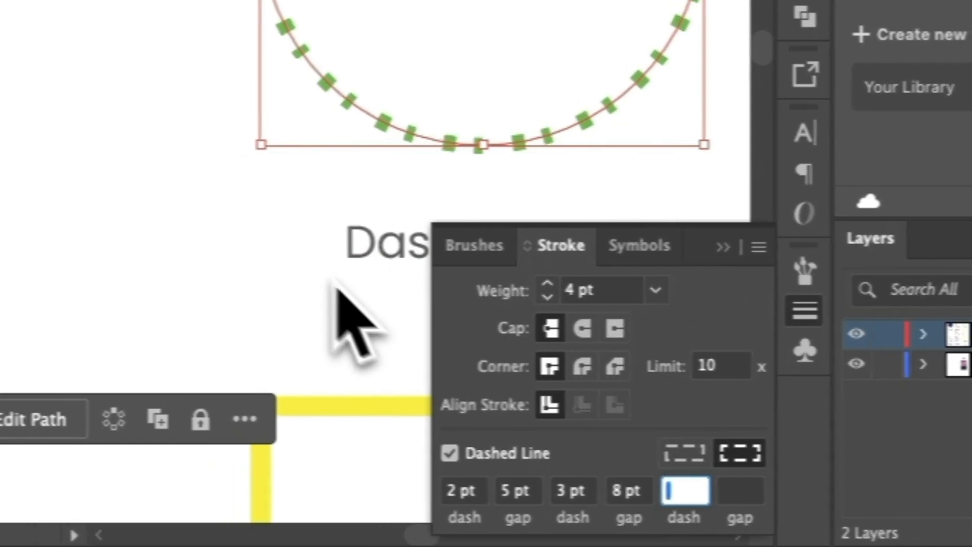
{"action": "key", "text": "Return"}
Clear the second gap and second dash from the green circle's dash pattern.
{"action": "left_click", "coordinate": [698, 498]}
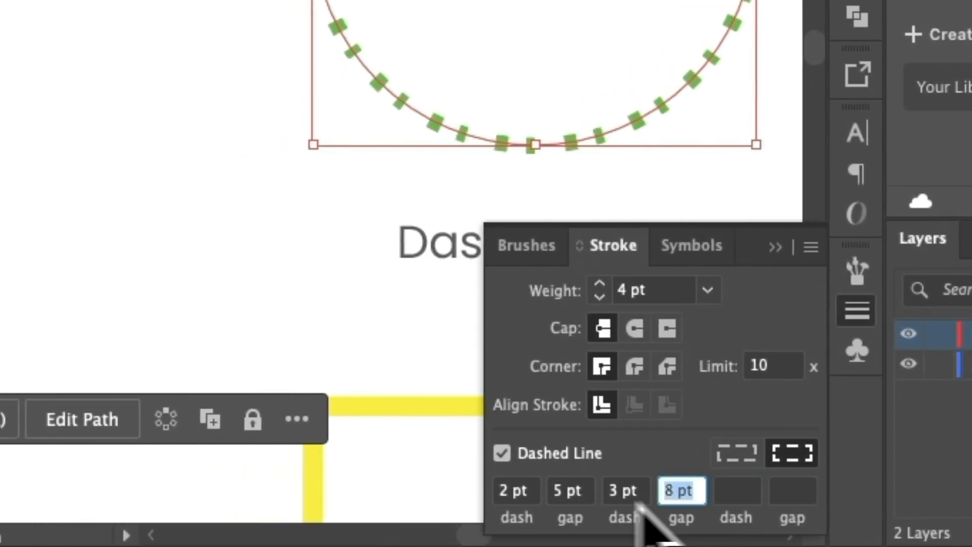
{"action": "left_click_drag", "start_coordinate": [639, 496], "coordinate": [552, 510]}
{"action": "key", "text": "BackSpace"}
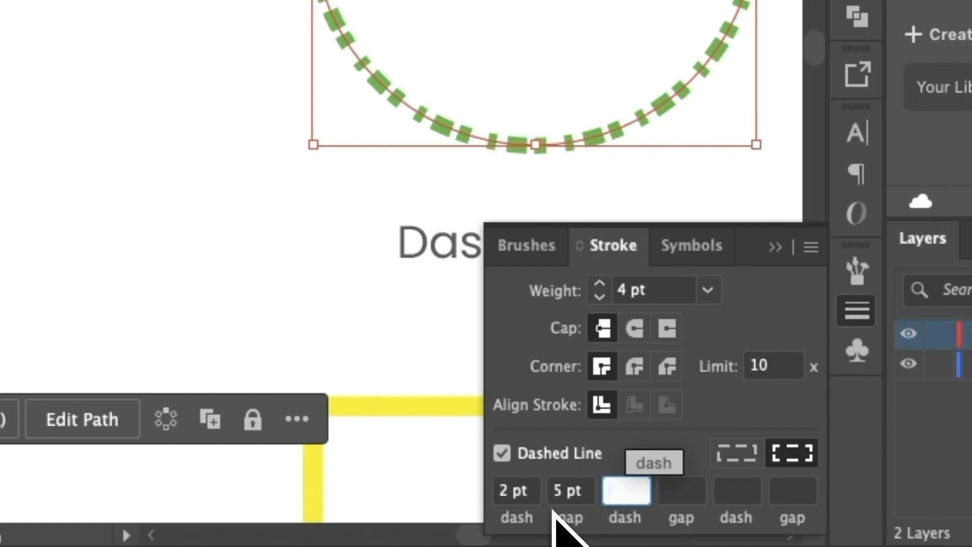
Set the green circle's first dash to 5 pt and deselect the circle.
{"action": "left_click", "coordinate": [521, 494]}
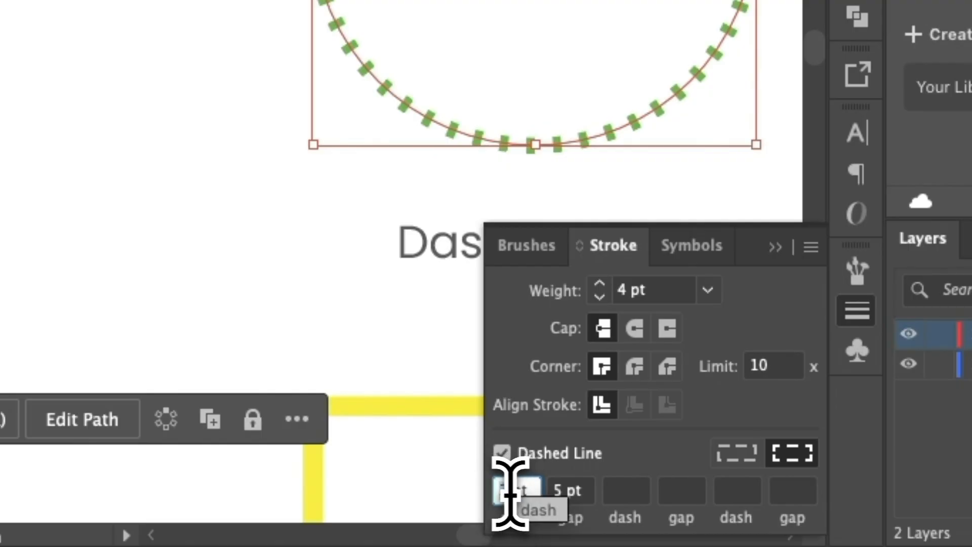
{"action": "left_click_drag", "start_coordinate": [506, 488], "coordinate": [481, 494]}
{"action": "type", "text": "5"}
{"action": "left_click", "coordinate": [630, 490]}
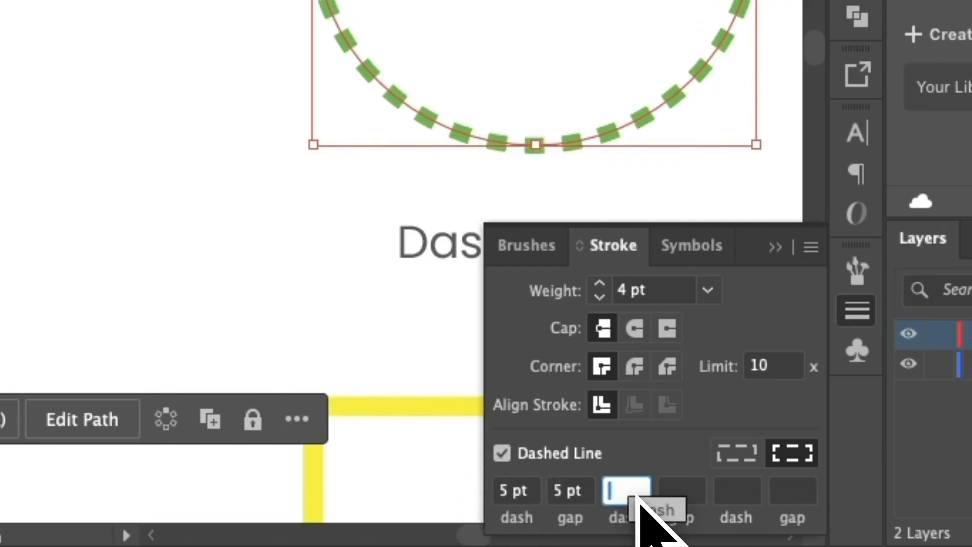
{"action": "left_click", "coordinate": [279, 293]}
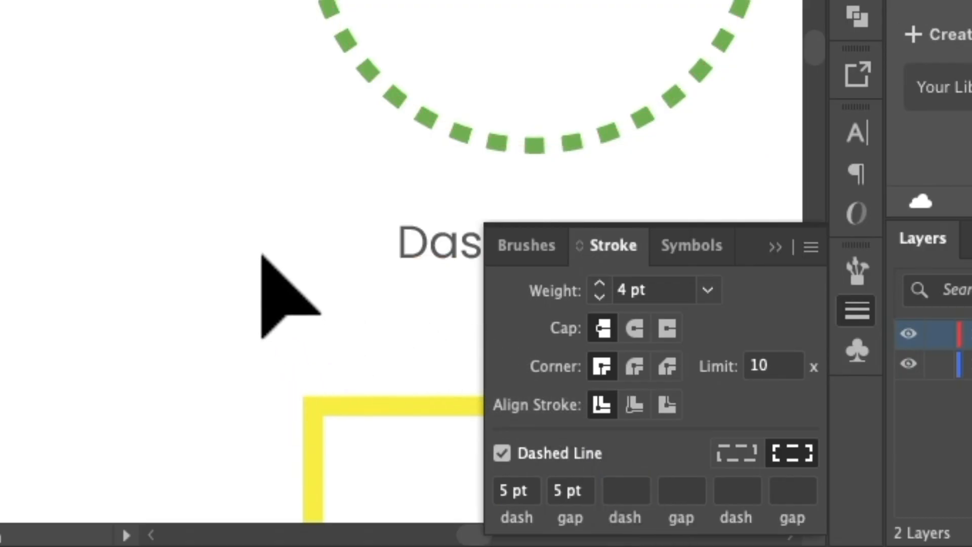
Examine the squares labelled Mitter Join, Rounded Join and BevelJoin Corner, selecting the blue, red and yellow ones in turn.
{"action": "scroll", "coordinate": [263, 311], "scroll_direction": "down", "scroll_amount": 1}
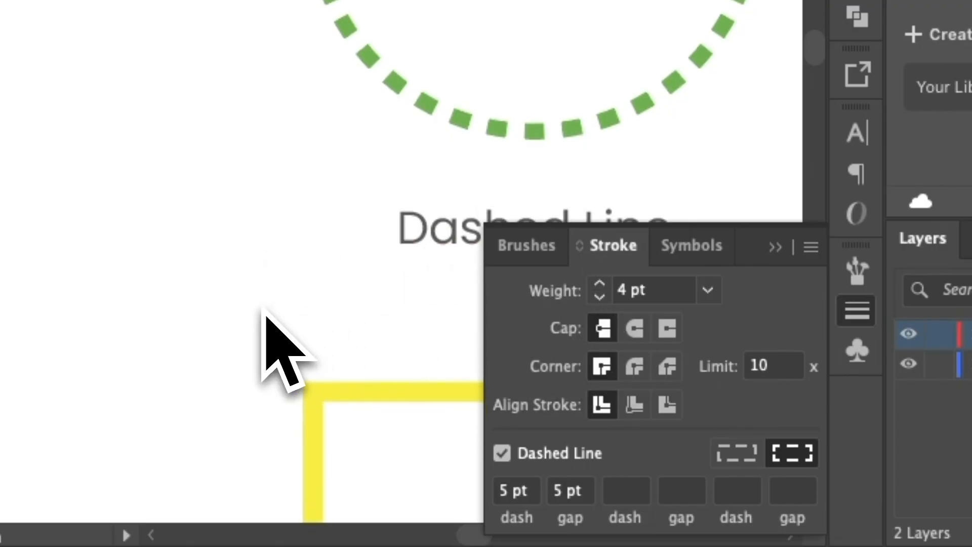
{"action": "scroll", "coordinate": [281, 349], "scroll_direction": "down", "scroll_amount": 3}
{"action": "left_click_drag", "start_coordinate": [255, 343], "coordinate": [375, 97]}
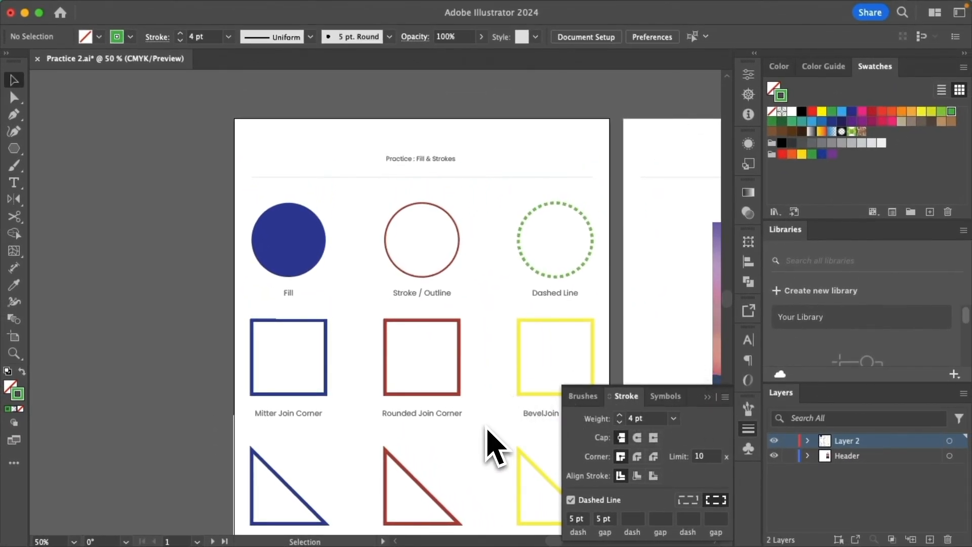
{"action": "key", "text": "space"}
{"action": "left_click_drag", "start_coordinate": [485, 428], "coordinate": [473, 411]}
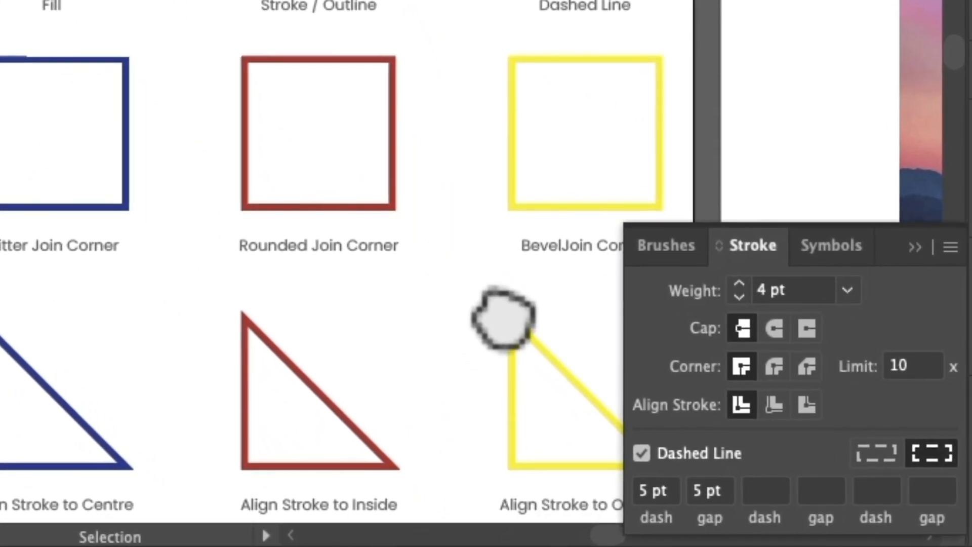
{"action": "scroll", "coordinate": [527, 289], "scroll_direction": "up", "scroll_amount": 2}
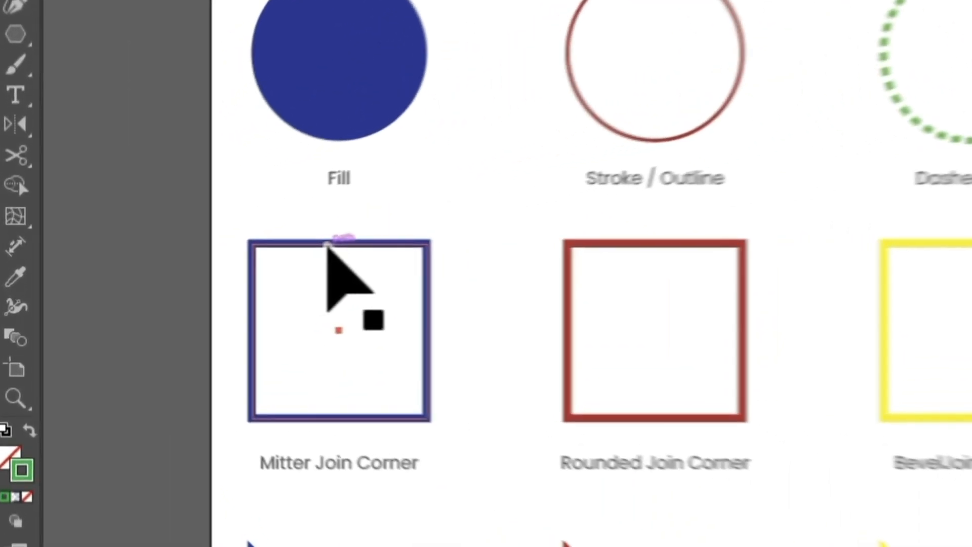
{"action": "left_click", "coordinate": [189, 266]}
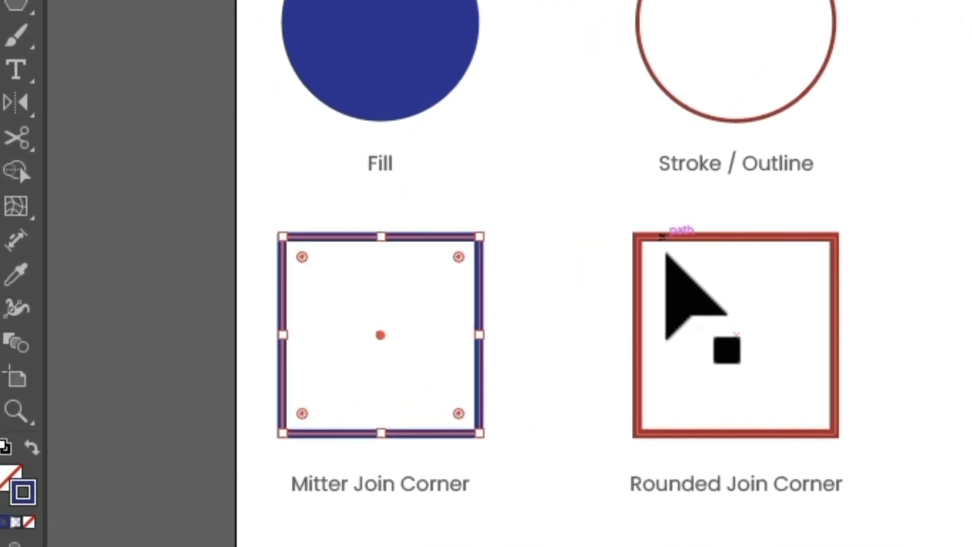
{"action": "left_click", "coordinate": [666, 237]}
{"action": "left_click", "coordinate": [781, 217]}
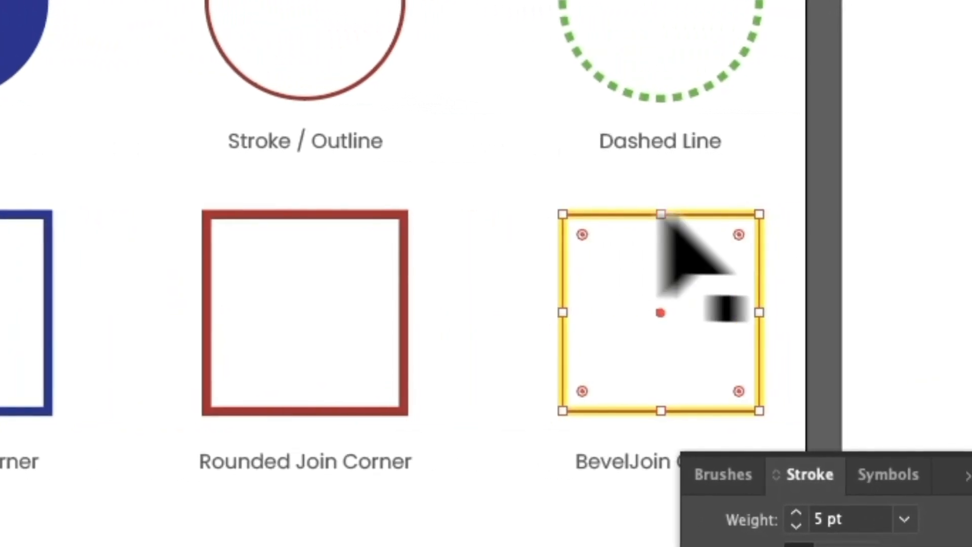
{"action": "left_click", "coordinate": [127, 375]}
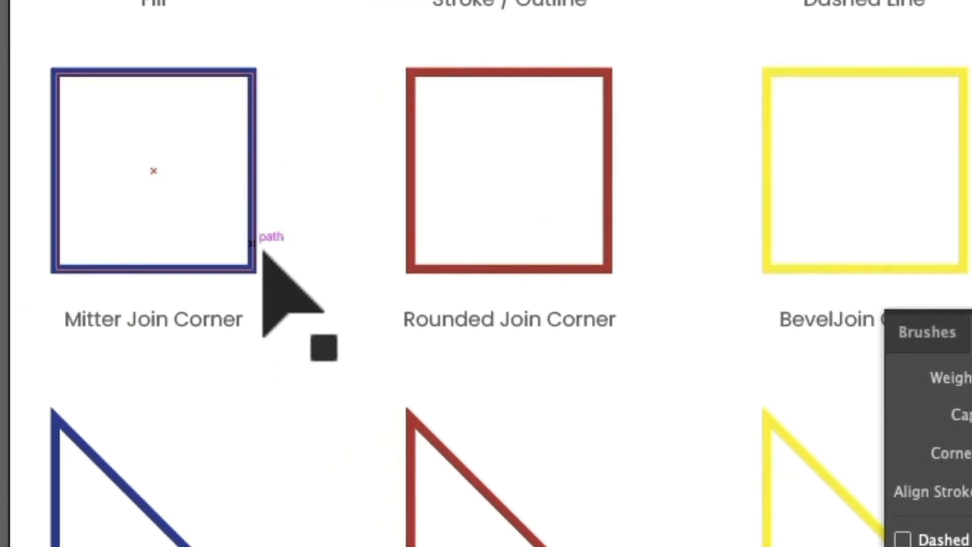
{"action": "left_click", "coordinate": [253, 234]}
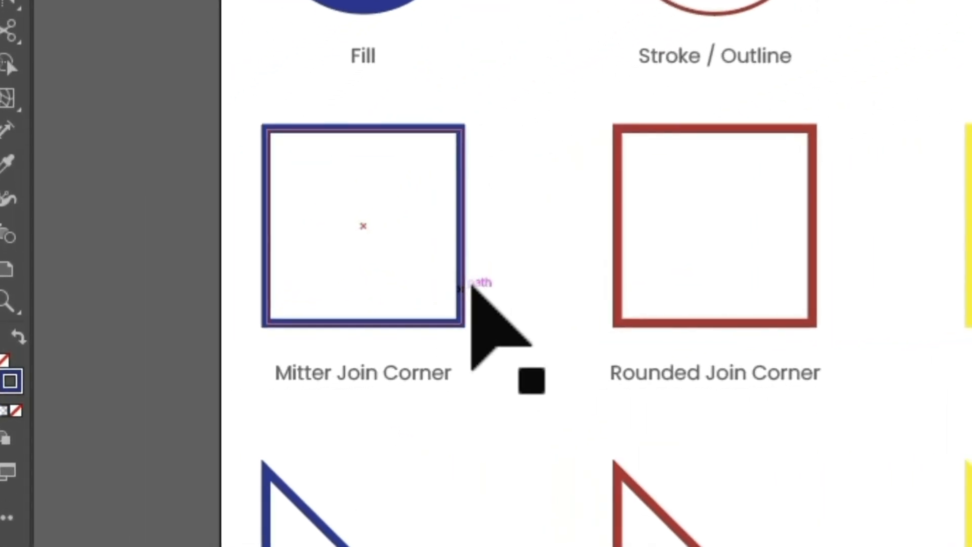
Select the blue Mitter Join Corner square, deselect it, and examine its corner beside the red square's corner up close.
{"action": "left_click", "coordinate": [469, 288]}
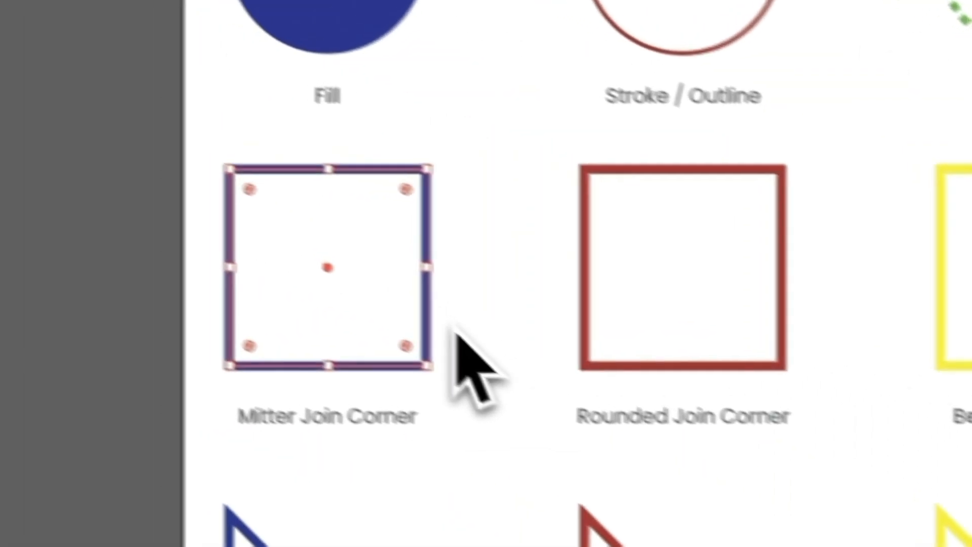
{"action": "left_click", "coordinate": [469, 192]}
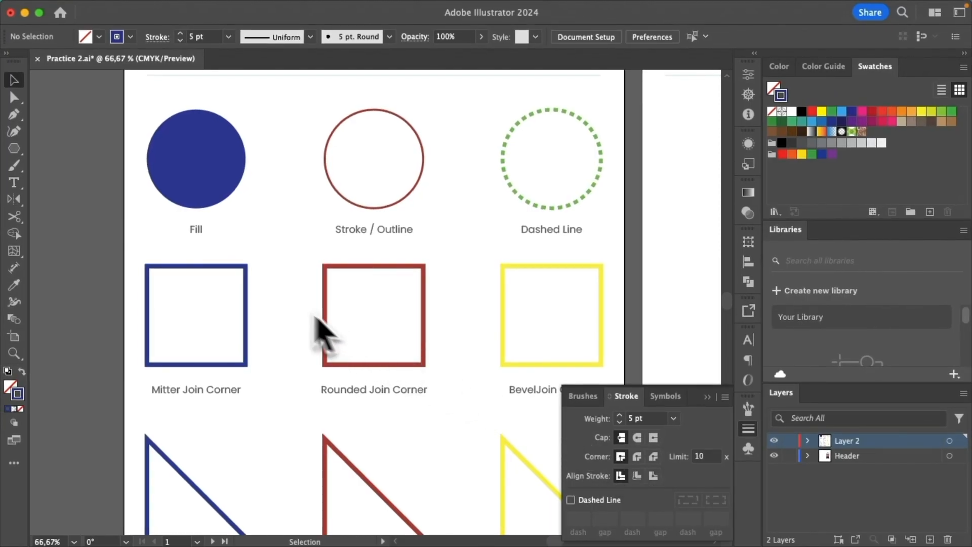
{"action": "scroll", "coordinate": [221, 271], "scroll_direction": "up", "scroll_amount": 5}
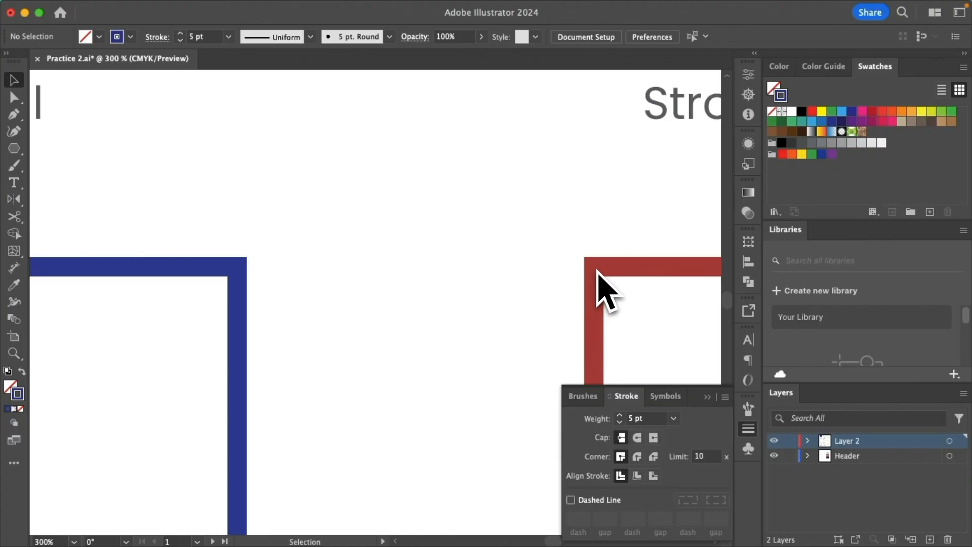
{"action": "scroll", "coordinate": [538, 336], "scroll_direction": "down", "scroll_amount": 4}
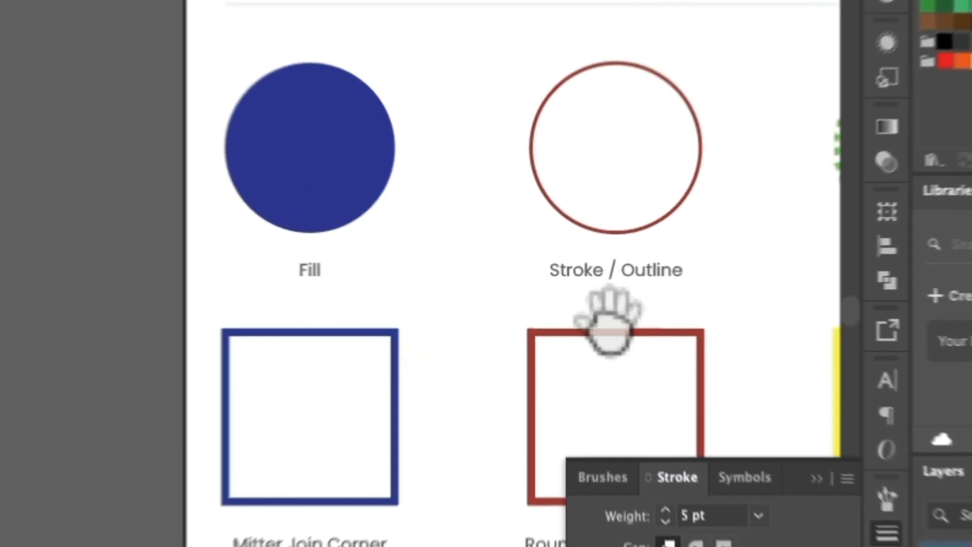
Change the corner join of the red Rounded Join Corner square's stroke to Round Join.
{"action": "left_click_drag", "start_coordinate": [589, 305], "coordinate": [475, 239]}
{"action": "left_click", "coordinate": [347, 197]}
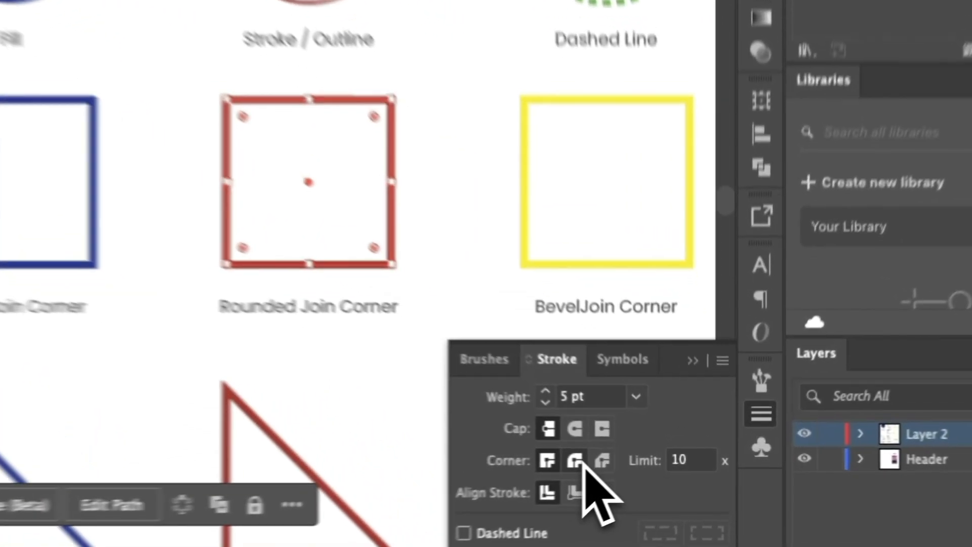
{"action": "left_click", "coordinate": [640, 458]}
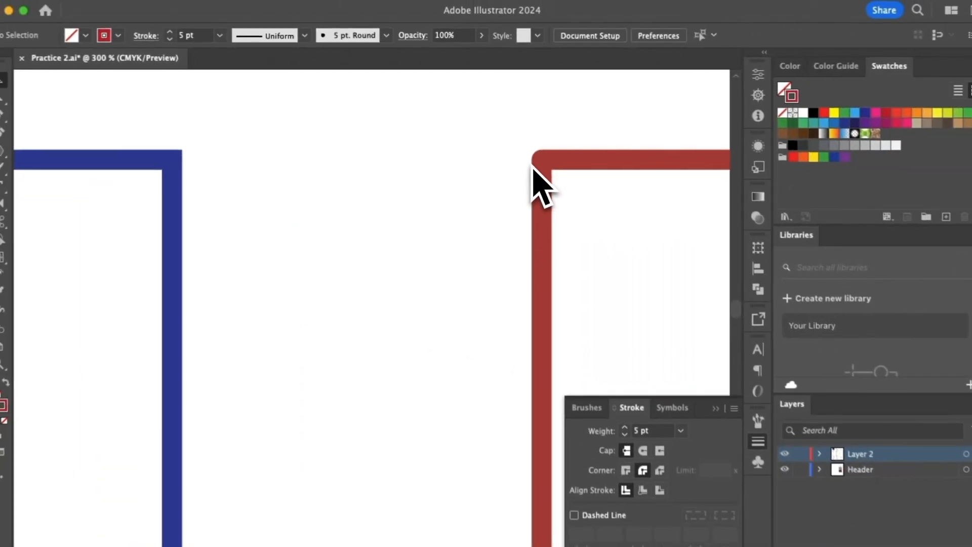
{"action": "scroll", "coordinate": [496, 231], "scroll_direction": "down", "scroll_amount": 3}
Change the corner join of the yellow BevelJoin Corner square's stroke to Bevel Join and deselect the square.
{"action": "left_click_drag", "start_coordinate": [526, 243], "coordinate": [327, 236]}
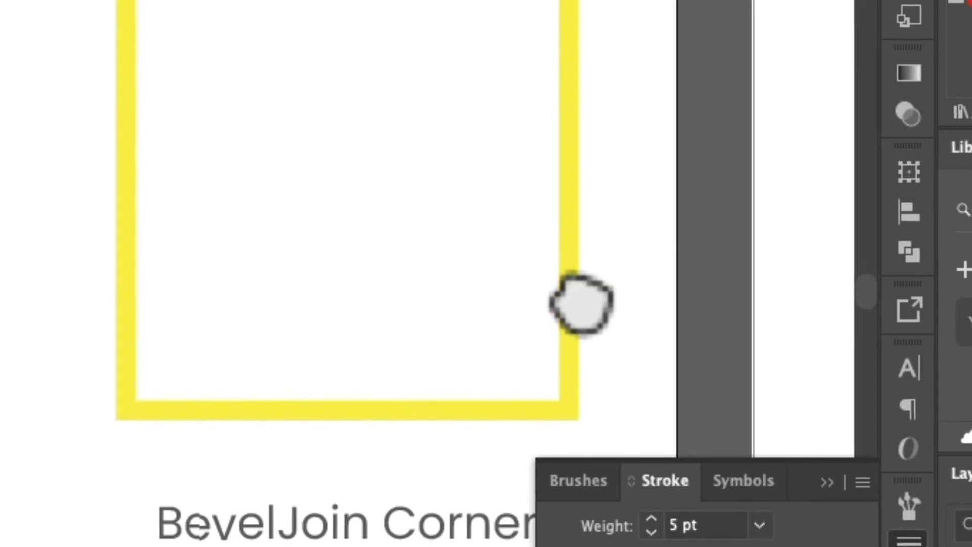
{"action": "left_click", "coordinate": [569, 286]}
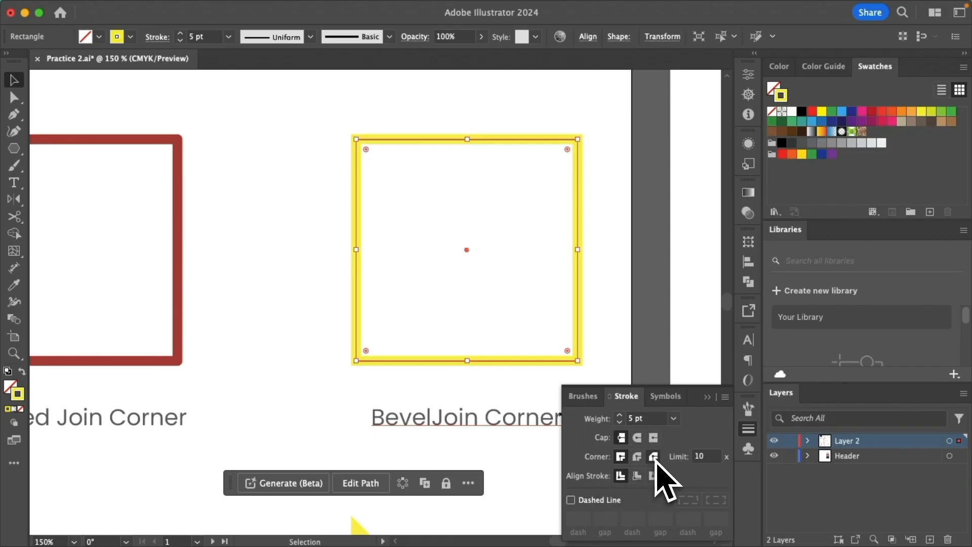
{"action": "left_click", "coordinate": [653, 457]}
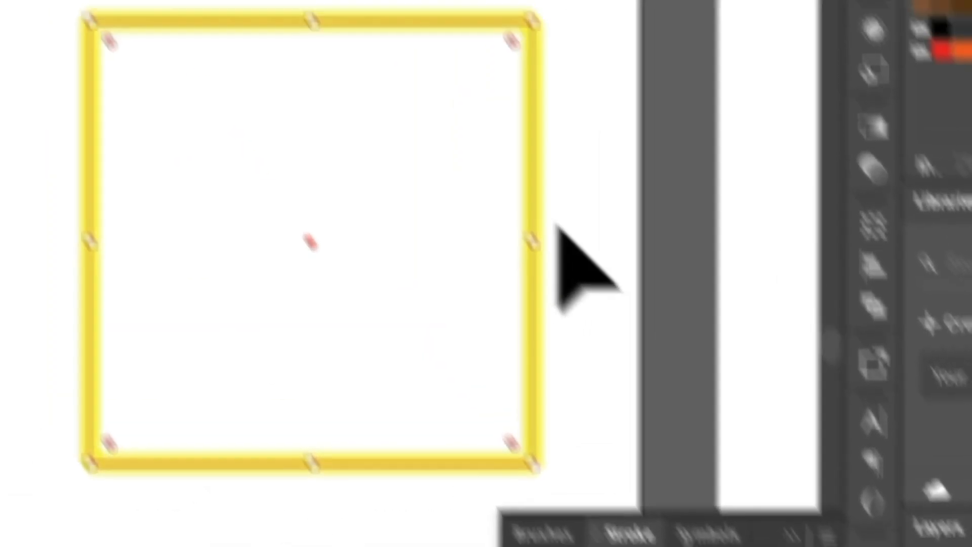
{"action": "left_click", "coordinate": [590, 240]}
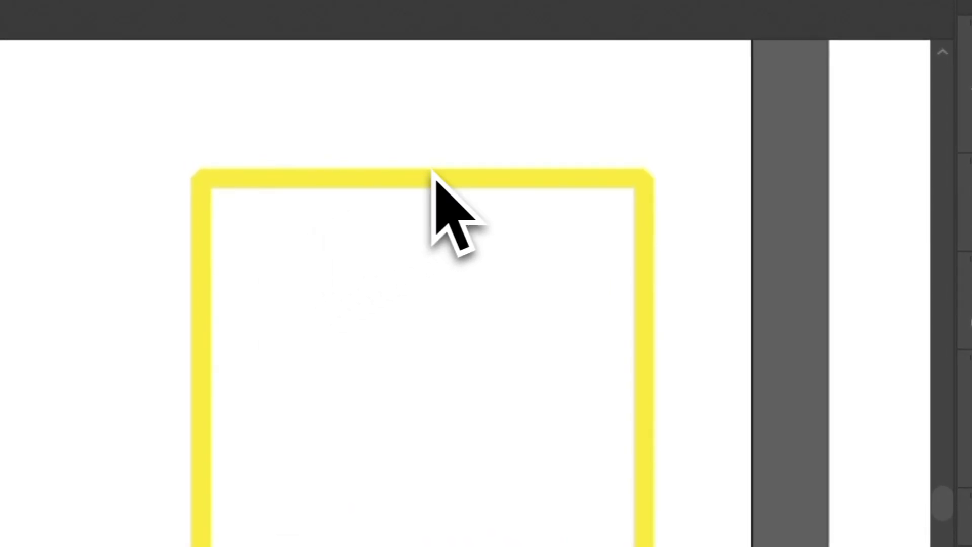
Recolor the yellow bevel-join square's stroke with a yellow-green swatch and deselect the square.
{"action": "left_click", "coordinate": [423, 163]}
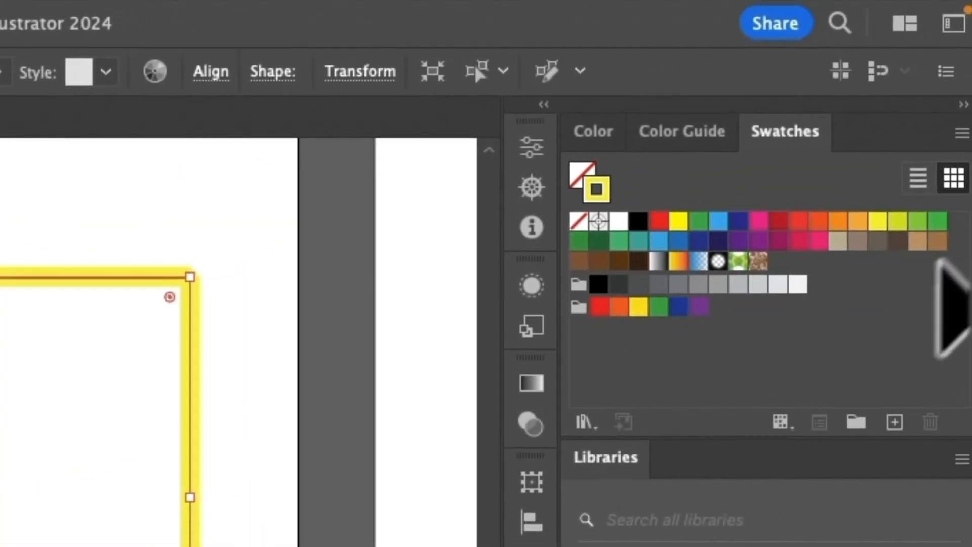
{"action": "left_click", "coordinate": [910, 223]}
{"action": "left_click", "coordinate": [213, 246]}
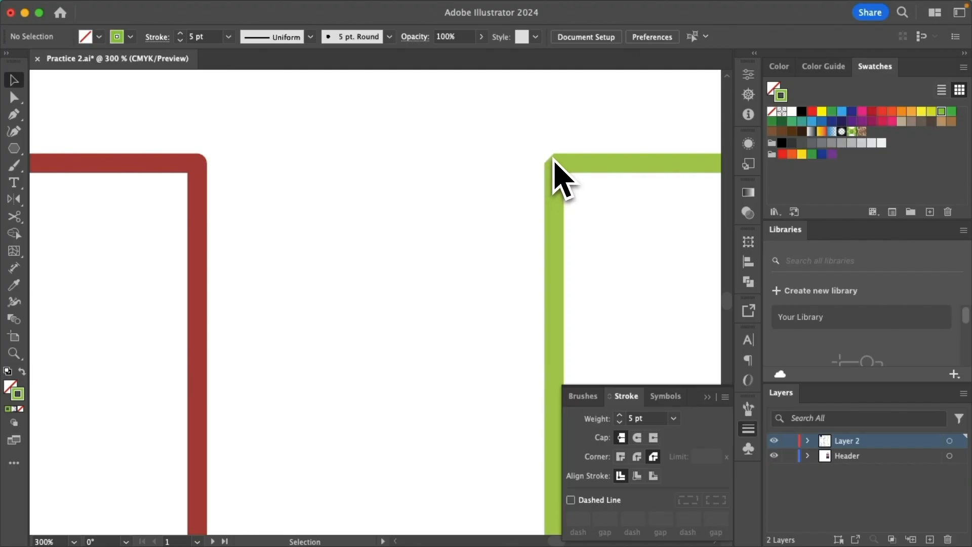
Add the missing space in the label under the green square so it reads Bevel Join Corner.
{"action": "scroll", "coordinate": [449, 278], "scroll_direction": "down", "scroll_amount": 4}
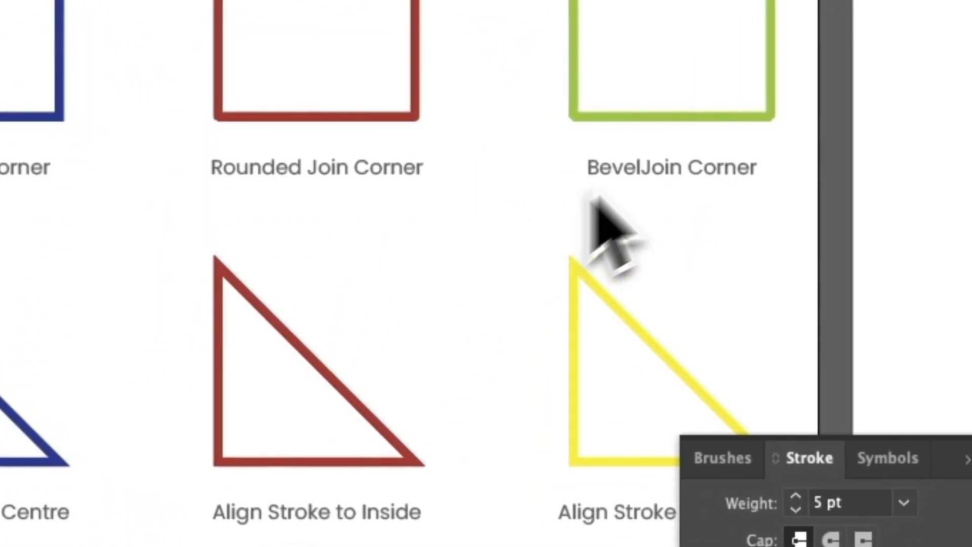
{"action": "double_click", "coordinate": [657, 173]}
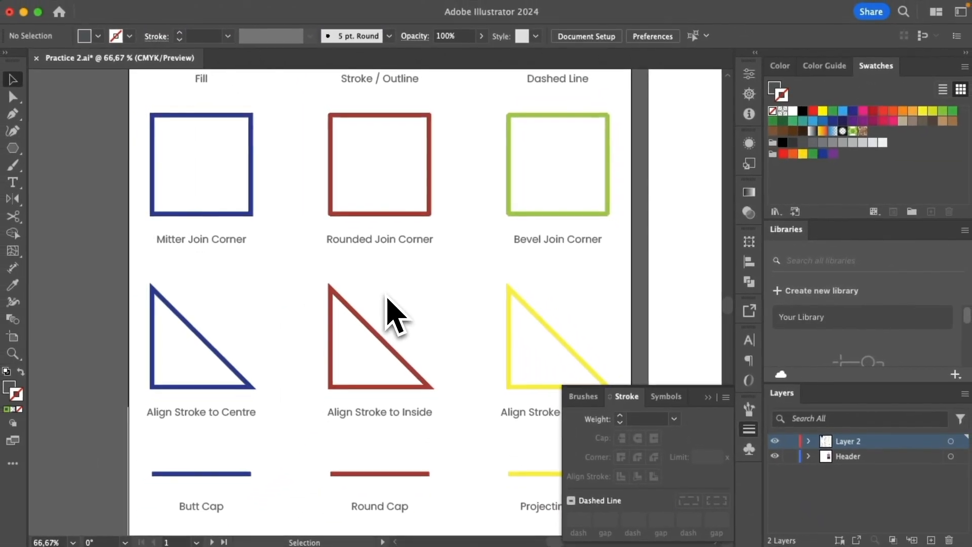
Examine the stroke alignment triangles, selecting the blue Align Stroke to Centre triangle to see where its path runs within the stroke.
{"action": "scroll", "coordinate": [384, 321], "scroll_direction": "down", "scroll_amount": 1}
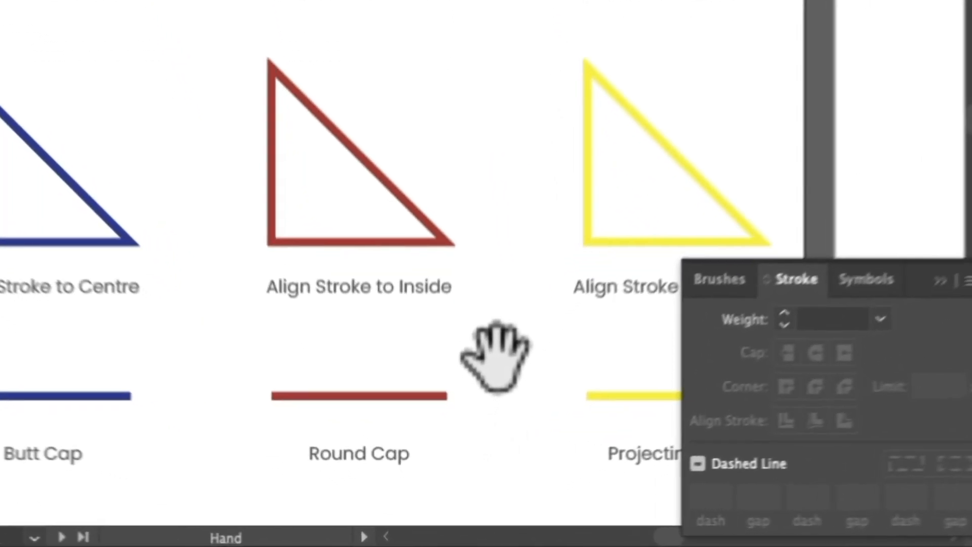
{"action": "left_click_drag", "start_coordinate": [459, 435], "coordinate": [397, 465]}
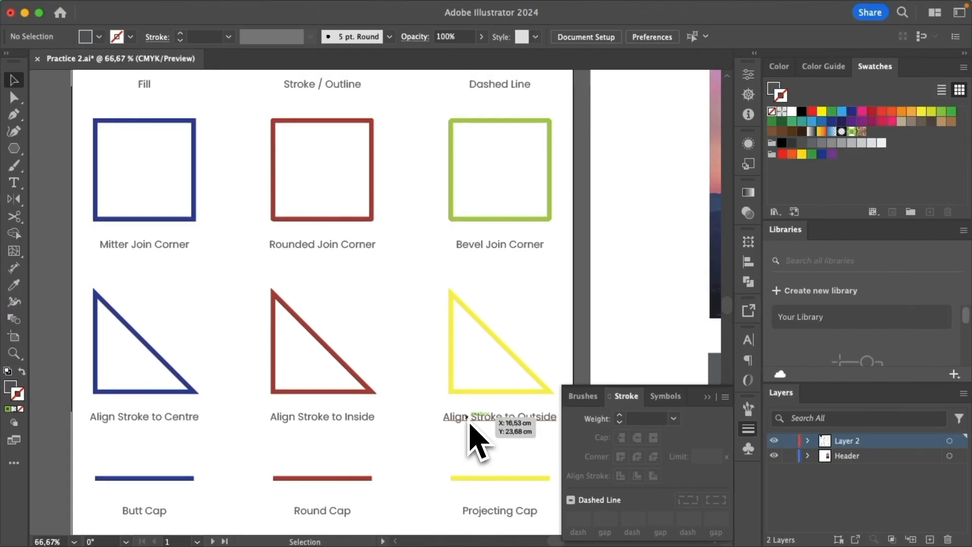
{"action": "left_click", "coordinate": [169, 363]}
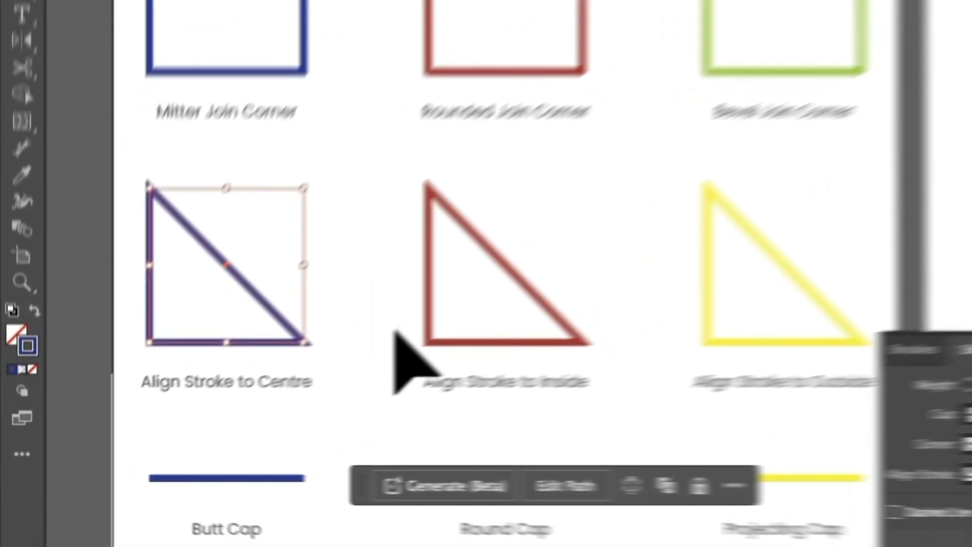
{"action": "left_click", "coordinate": [251, 384]}
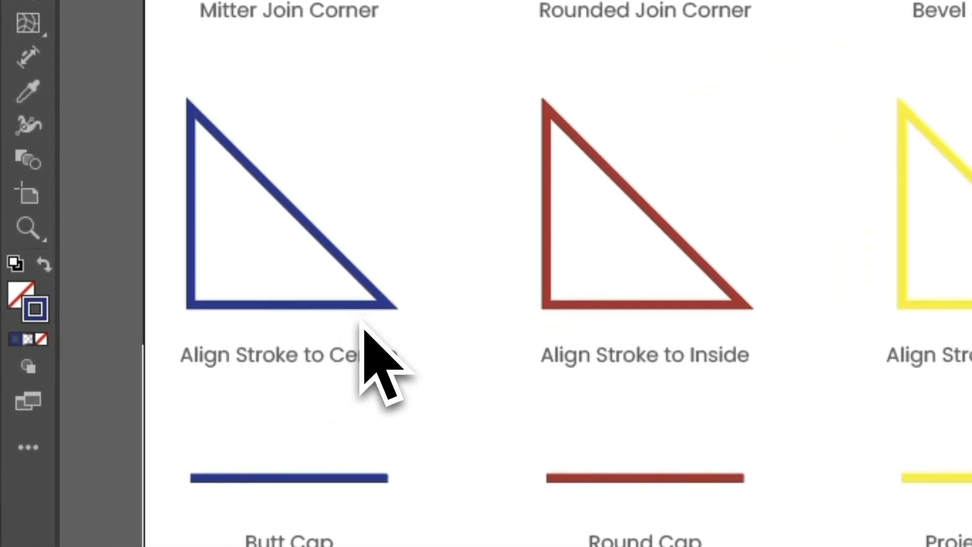
{"action": "scroll", "coordinate": [239, 288], "scroll_direction": "up", "scroll_amount": 1}
{"action": "scroll", "coordinate": [241, 294], "scroll_direction": "up", "scroll_amount": 1}
{"action": "left_click_drag", "start_coordinate": [560, 418], "coordinate": [662, 390]}
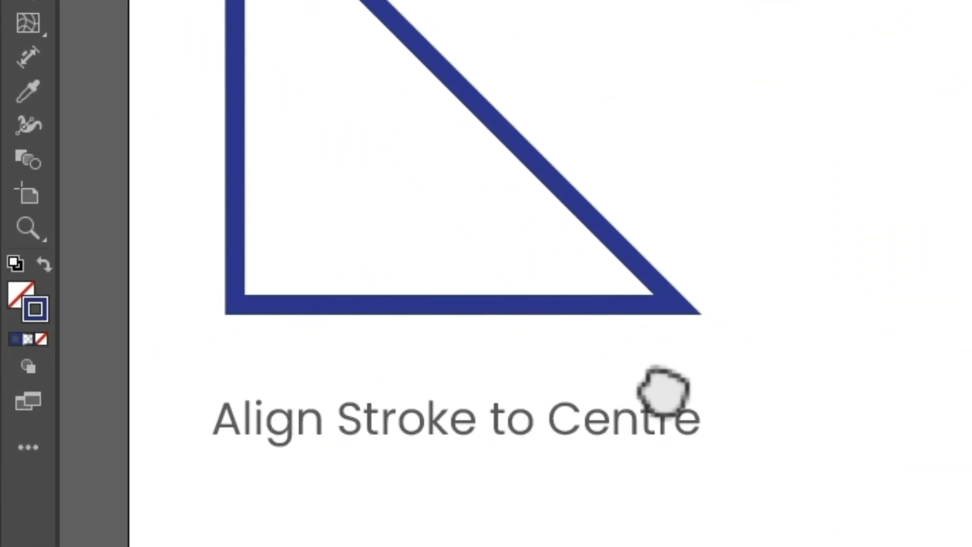
{"action": "left_click", "coordinate": [679, 303]}
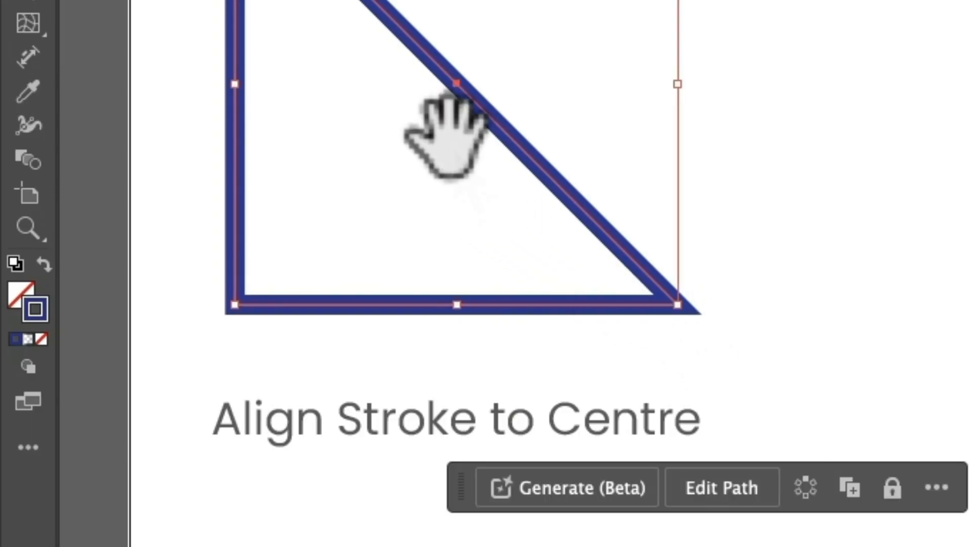
{"action": "left_click_drag", "start_coordinate": [446, 147], "coordinate": [625, 112]}
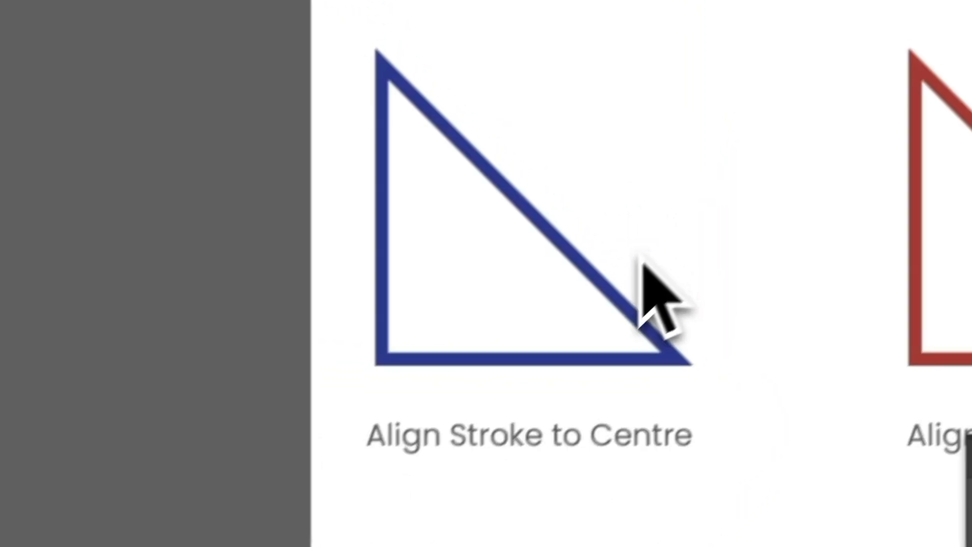
{"action": "left_click", "coordinate": [640, 264]}
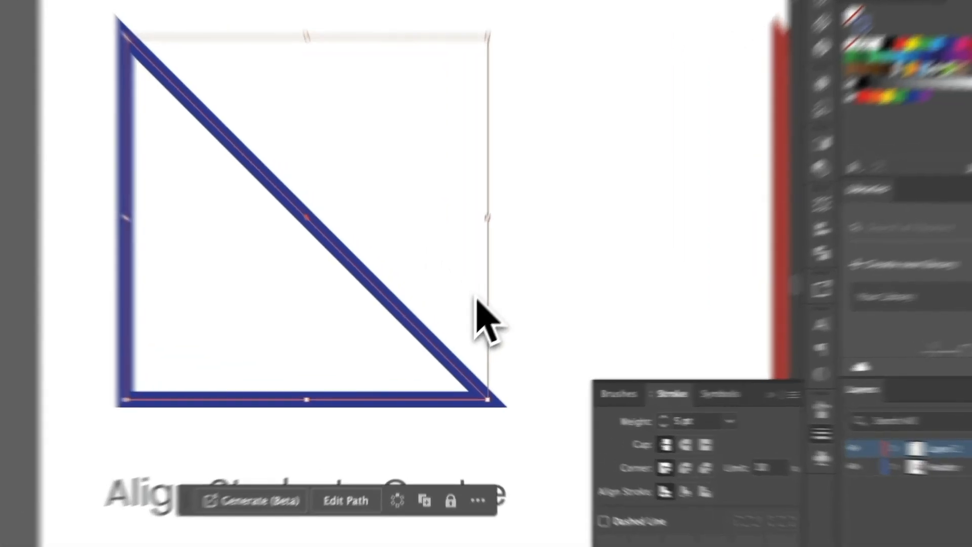
{"action": "mouse_move", "coordinate": [481, 350]}
{"action": "left_mouse_down"}
{"action": "mouse_move", "coordinate": [498, 300]}
{"action": "mouse_move", "coordinate": [476, 340]}
{"action": "left_mouse_up"}
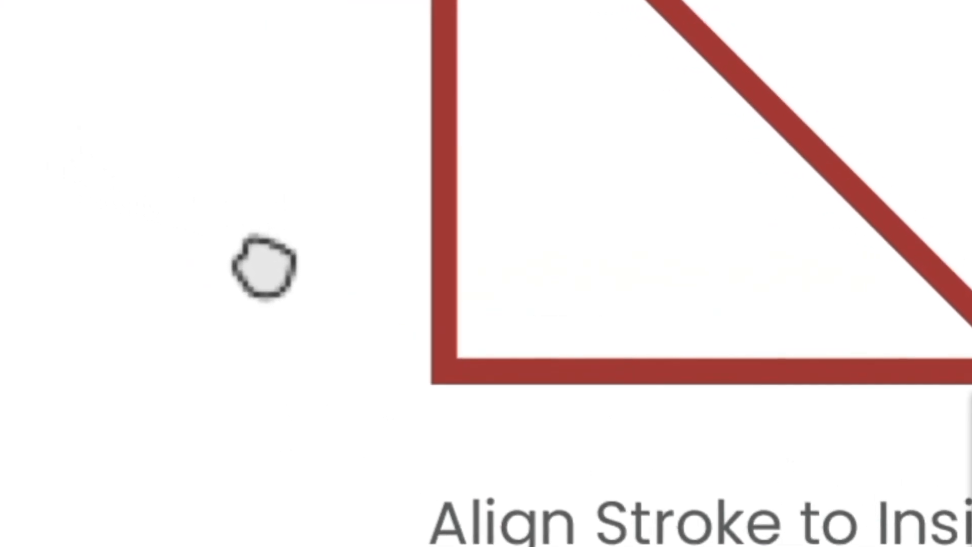
Select the red triangle and align its stroke to the inside of the path, checking its corners and deselecting it.
{"action": "left_click", "coordinate": [724, 281]}
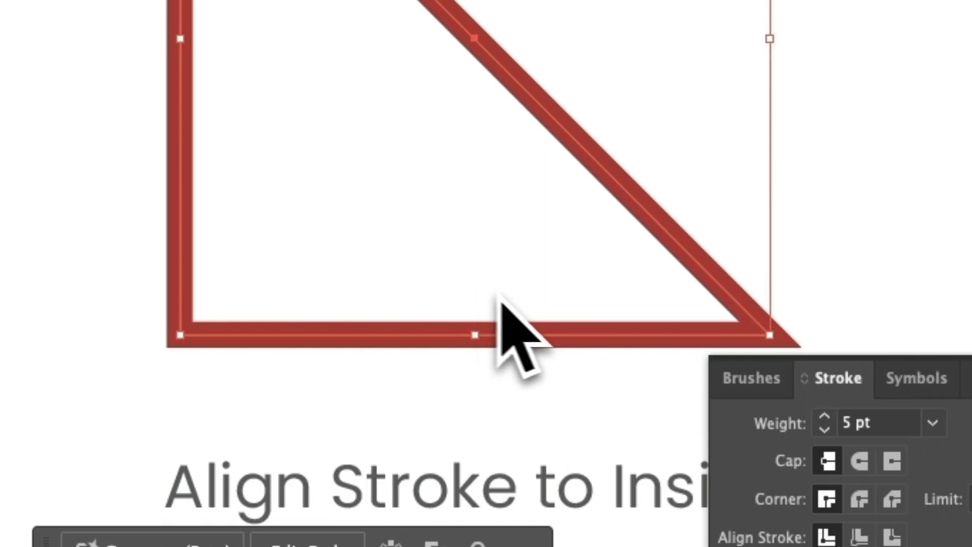
{"action": "left_click_drag", "start_coordinate": [498, 289], "coordinate": [222, 245]}
{"action": "left_click_drag", "start_coordinate": [619, 275], "coordinate": [679, 402]}
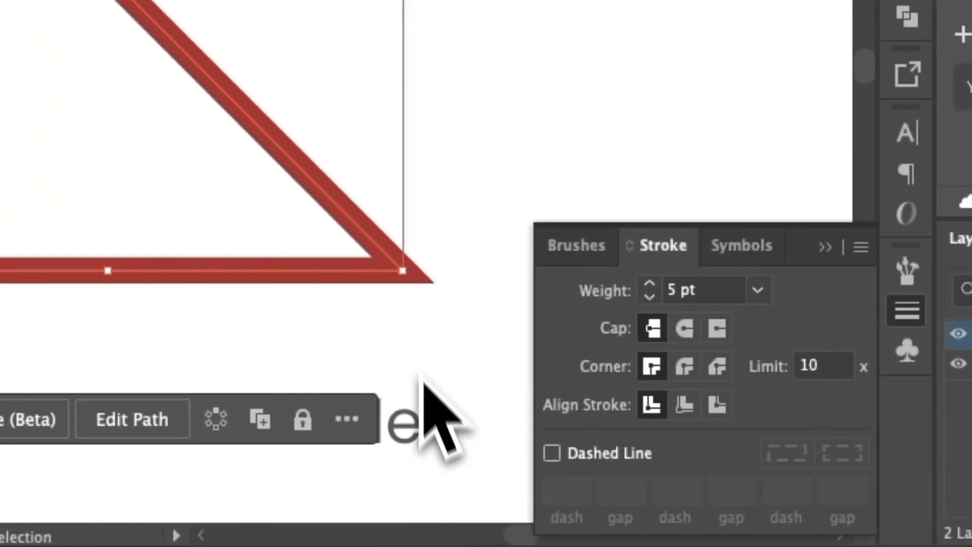
{"action": "left_click_drag", "start_coordinate": [413, 347], "coordinate": [407, 243]}
{"action": "left_click_drag", "start_coordinate": [354, 133], "coordinate": [383, 218]}
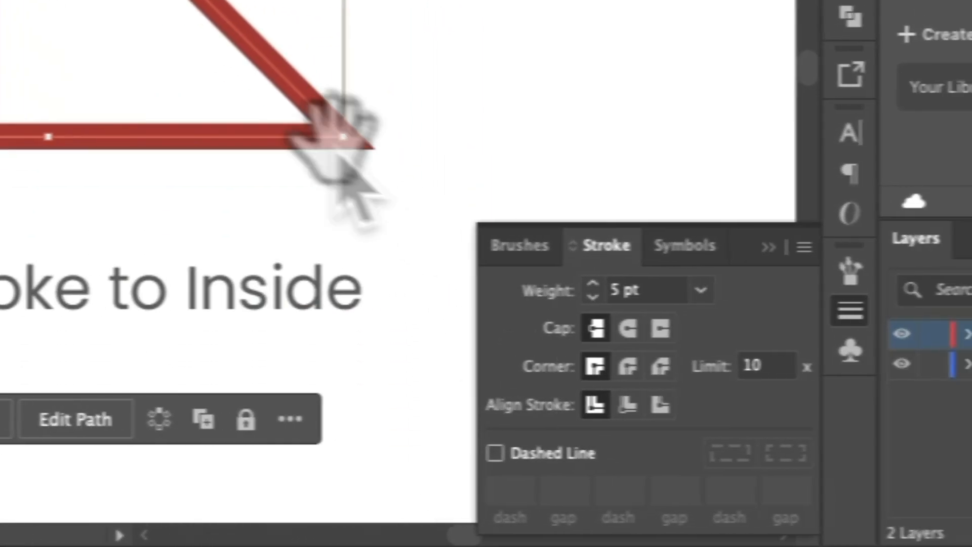
{"action": "left_click", "coordinate": [276, 218]}
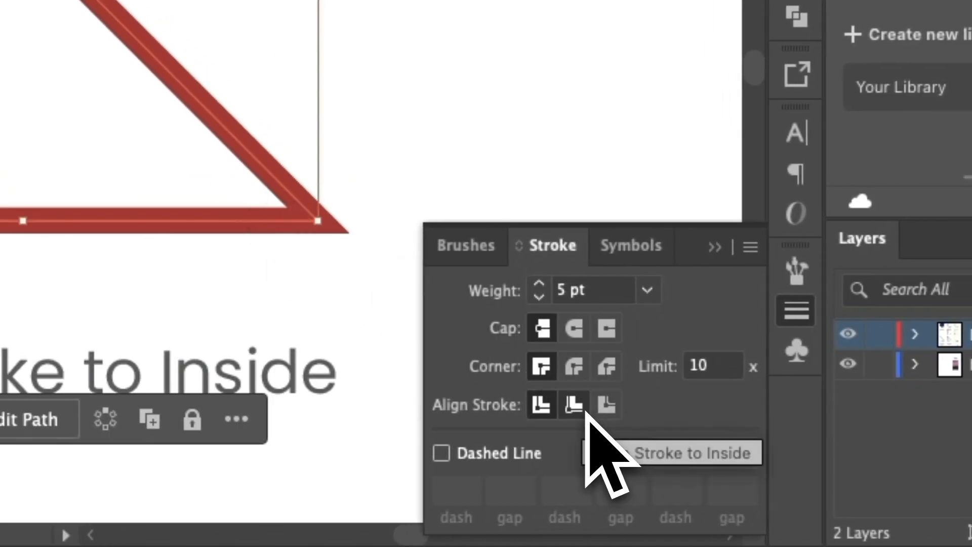
{"action": "left_click", "coordinate": [586, 412]}
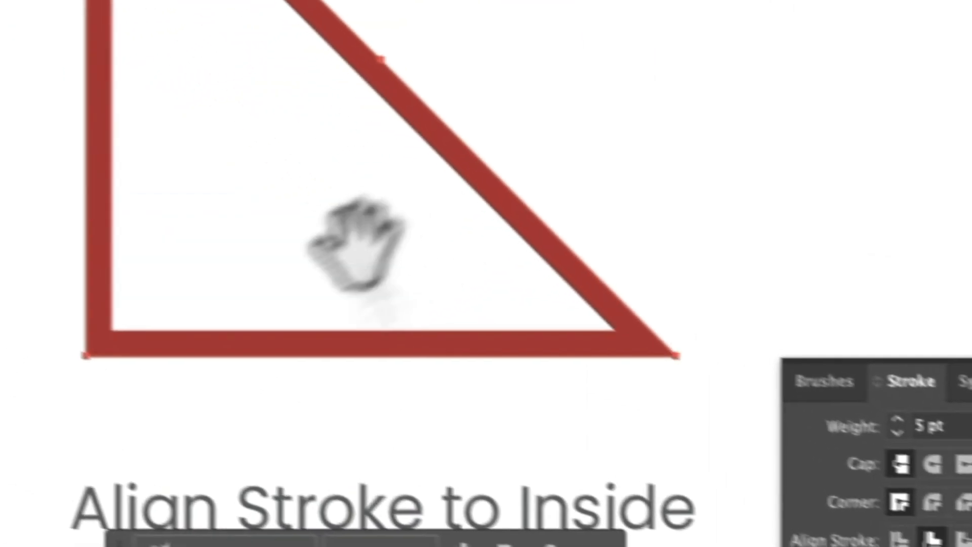
{"action": "left_click_drag", "start_coordinate": [2, 112], "coordinate": [232, 195]}
{"action": "left_click", "coordinate": [85, 294], "text": "shift"}
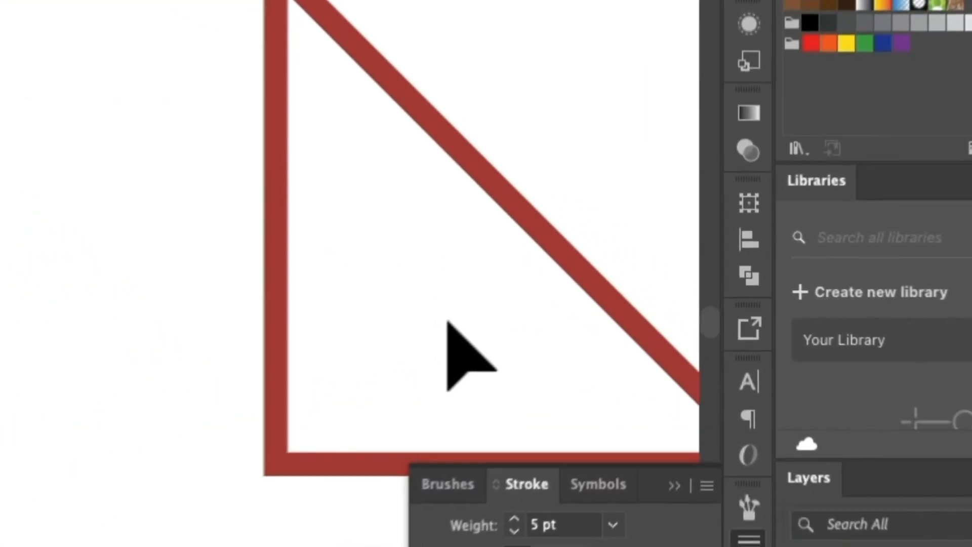
Select the red Align Stroke to Inside triangle and increase its stroke weight in steps to 19 pt.
{"action": "left_click", "coordinate": [648, 268]}
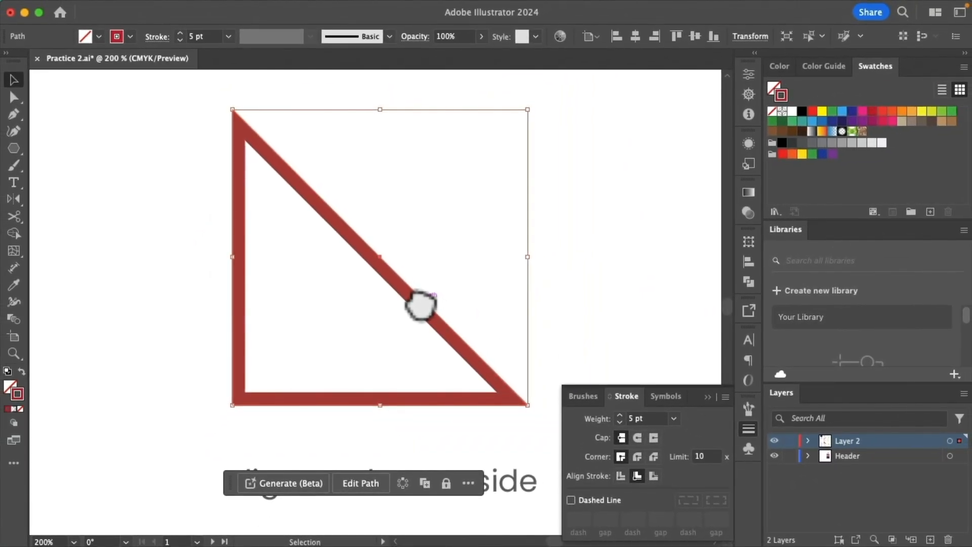
{"action": "left_click", "coordinate": [619, 415]}
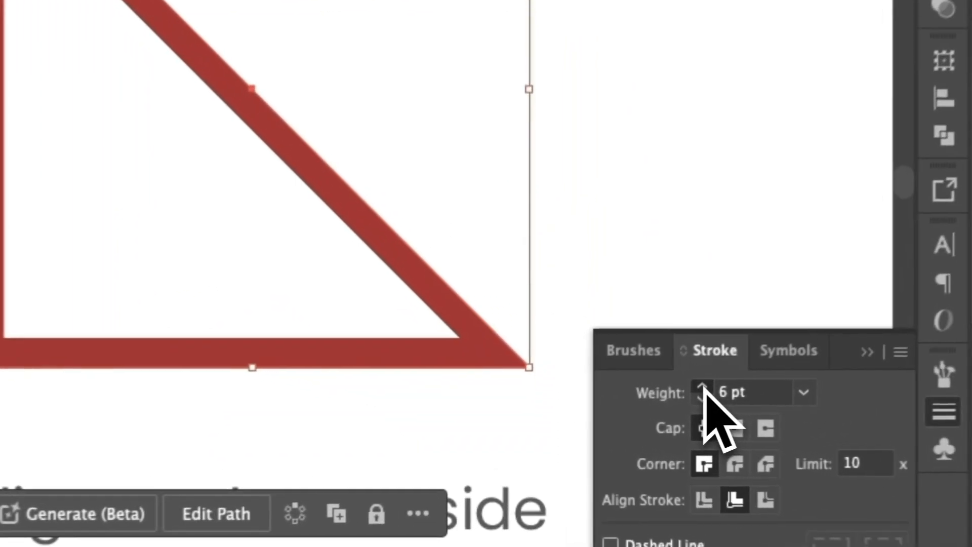
{"action": "left_click", "coordinate": [619, 415]}
{"action": "left_click", "coordinate": [619, 414]}
{"action": "left_click", "coordinate": [618, 414]}
{"action": "left_click", "coordinate": [619, 415]}
{"action": "left_click", "coordinate": [619, 415]}
{"action": "left_click", "coordinate": [713, 383]}
{"action": "left_click", "coordinate": [714, 383]}
{"action": "left_click", "coordinate": [714, 383]}
{"action": "left_click", "coordinate": [714, 384]}
{"action": "left_click", "coordinate": [713, 384]}
{"action": "left_click", "coordinate": [714, 383]}
{"action": "left_click", "coordinate": [714, 383]}
{"action": "left_click", "coordinate": [713, 384]}
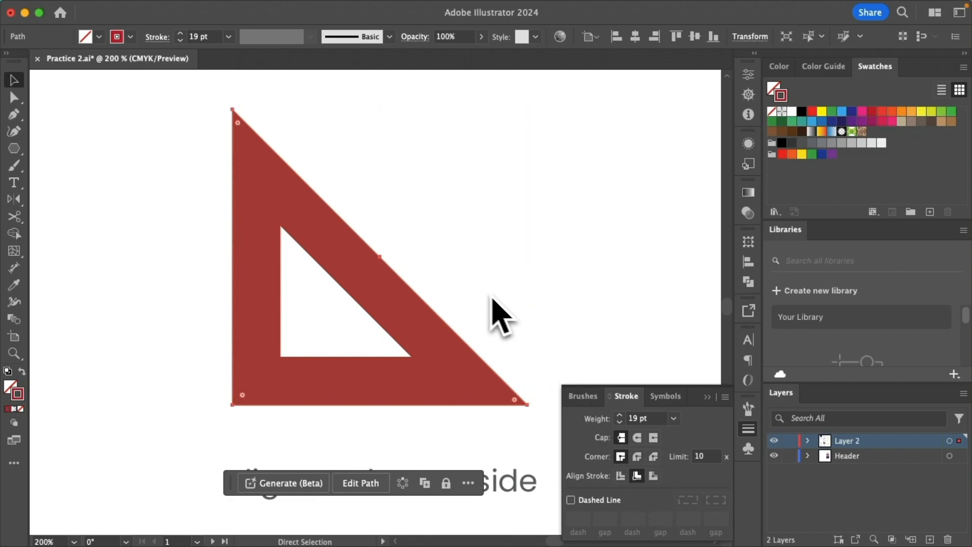
Undo the red triangle's stroke weight increases back to 7 pt.
{"action": "key", "text": "super+z"}
{"action": "key", "text": "super+z"}
{"action": "key", "text": "super+z"}
{"action": "key", "text": "super+z"}
{"action": "key", "text": "super+z"}
{"action": "key", "text": "super+z"}
{"action": "key", "text": "super+z"}
{"action": "key", "text": "super+z"}
{"action": "key", "text": "super+z"}
{"action": "key", "text": "super+z"}
{"action": "key", "text": "super+z"}
{"action": "key", "text": "super+z"}
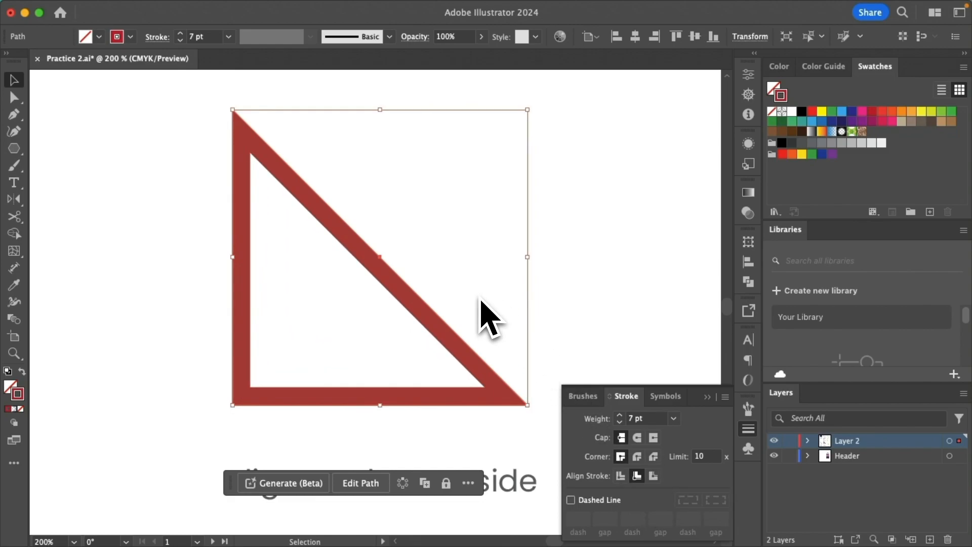
Select the yellow Align Stroke to Outside triangle and align its stroke to the outside of the path.
{"action": "key", "text": "super+minus"}
{"action": "key", "text": "super+minus"}
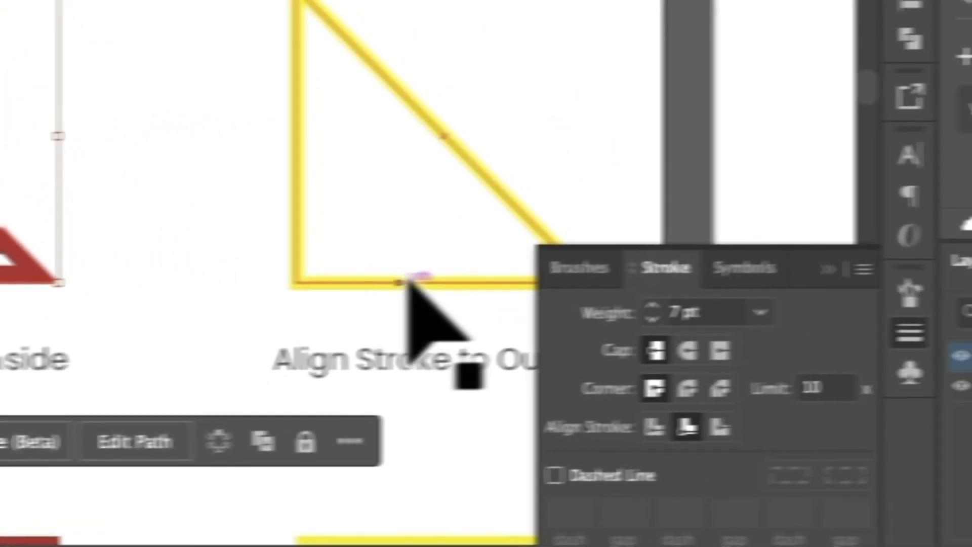
{"action": "left_click", "coordinate": [746, 267]}
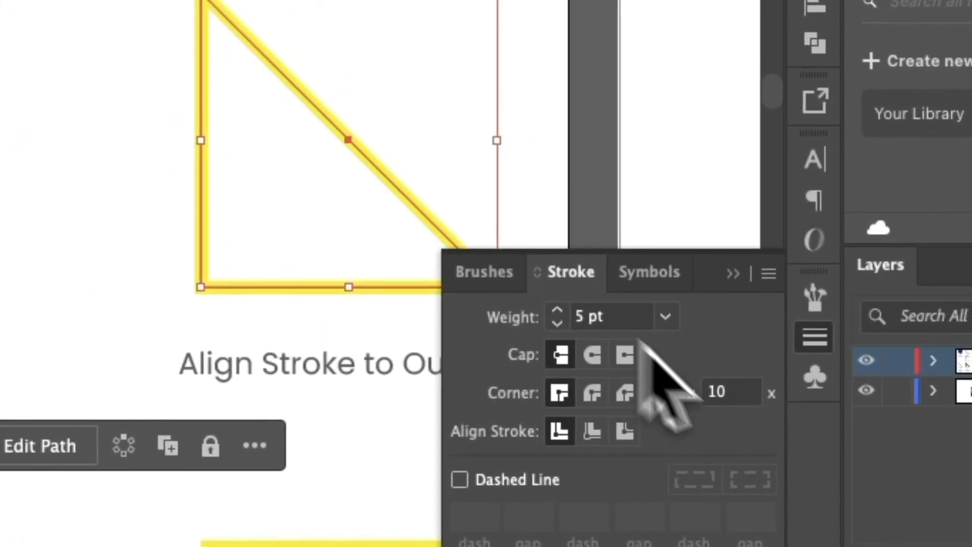
{"action": "left_click", "coordinate": [623, 431]}
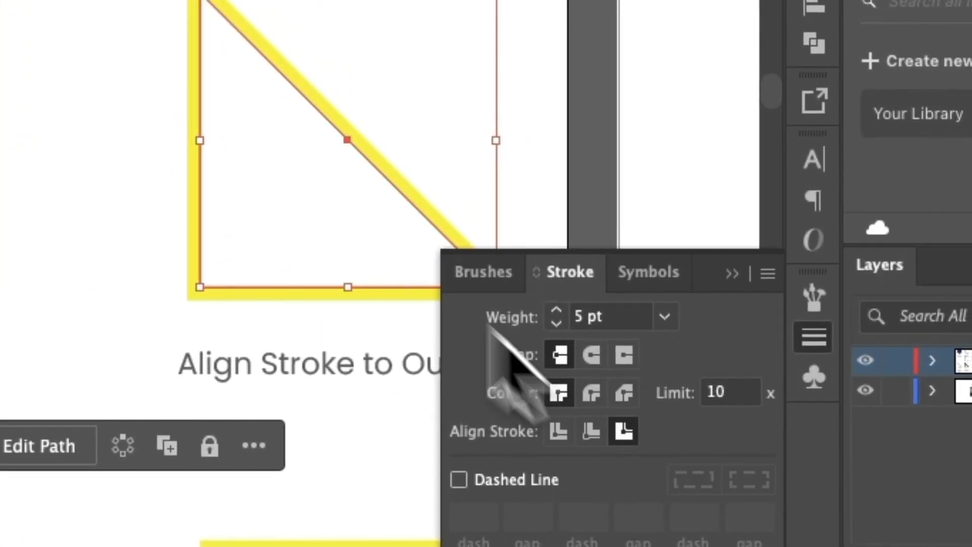
{"action": "scroll", "coordinate": [346, 202], "scroll_direction": "up", "scroll_amount": 3}
{"action": "left_click_drag", "start_coordinate": [355, 203], "coordinate": [72, 141]}
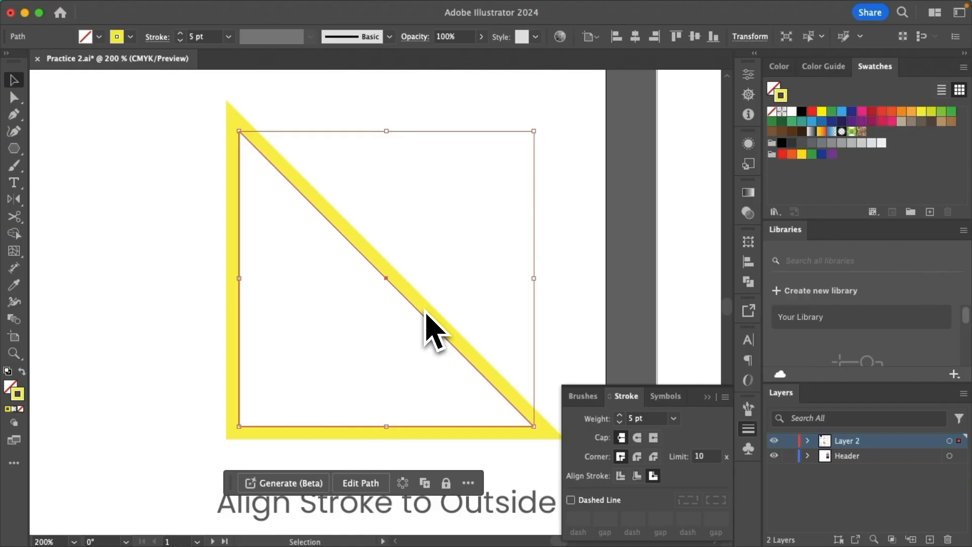
Increase the yellow triangle's stroke weight in steps to 13 pt.
{"action": "left_click", "coordinate": [619, 415]}
{"action": "left_click", "coordinate": [620, 416]}
{"action": "left_click", "coordinate": [620, 416]}
{"action": "left_click", "coordinate": [619, 416]}
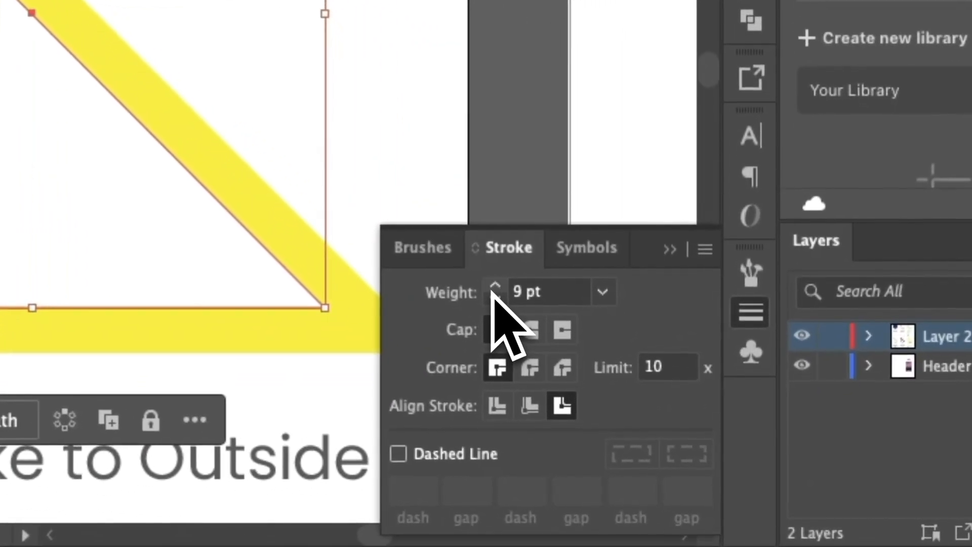
{"action": "left_click", "coordinate": [620, 415]}
{"action": "left_click", "coordinate": [619, 416]}
{"action": "left_click", "coordinate": [620, 416]}
{"action": "left_click", "coordinate": [491, 288]}
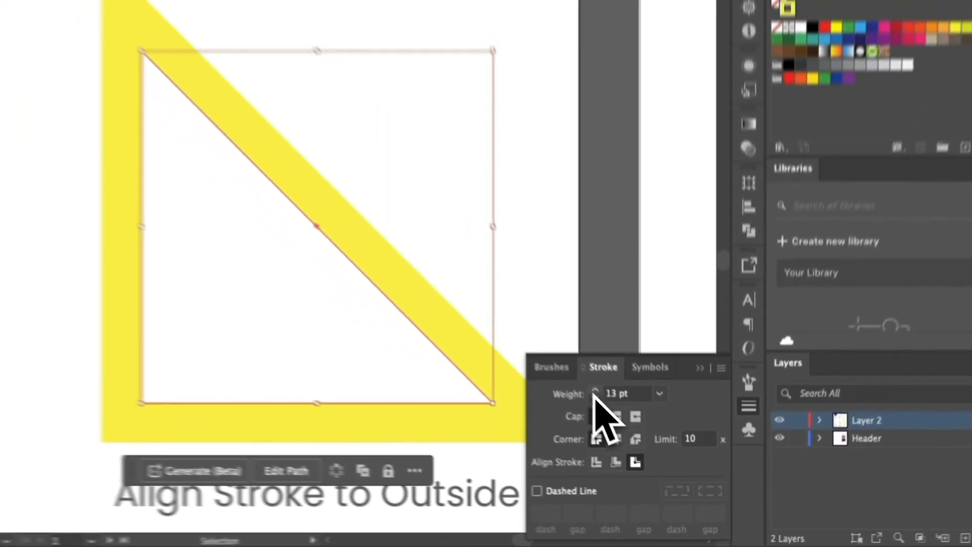
Lower the stroke weight of the yellow Align Stroke to Outside triangle in steps, leaving its alignment on the outside.
{"action": "scroll", "coordinate": [22, 236], "scroll_direction": "up", "scroll_amount": 2}
{"action": "scroll", "coordinate": [22, 236], "scroll_direction": "down", "scroll_amount": 4}
{"action": "scroll", "coordinate": [348, 403], "scroll_direction": "down", "scroll_amount": 1}
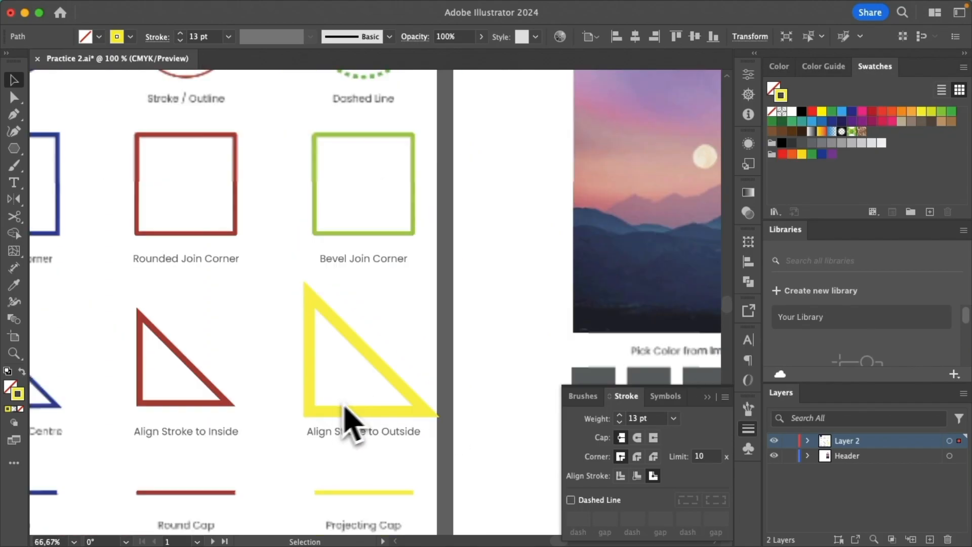
{"action": "left_click_drag", "start_coordinate": [318, 403], "coordinate": [479, 354]}
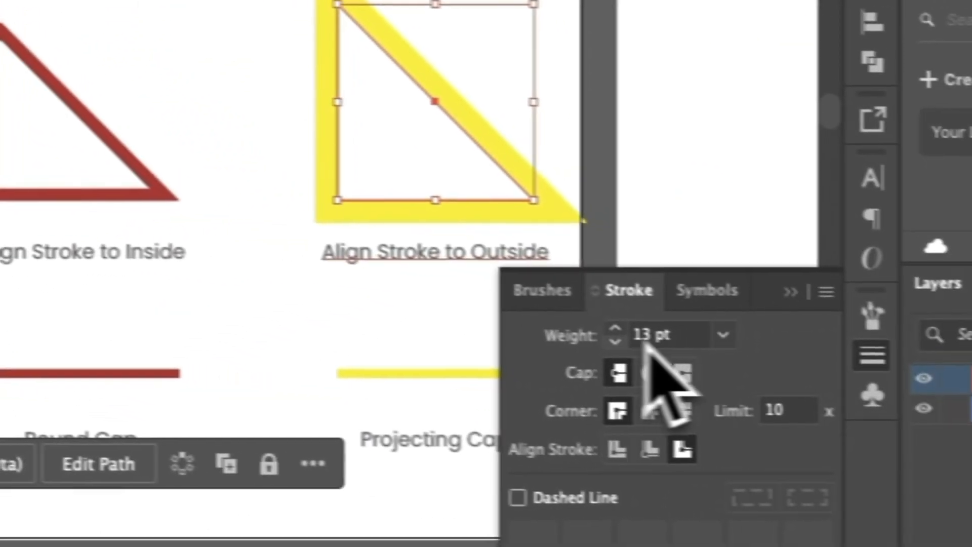
{"action": "left_click", "coordinate": [614, 341]}
{"action": "left_click", "coordinate": [614, 341]}
{"action": "left_click", "coordinate": [615, 341]}
{"action": "left_click", "coordinate": [615, 341]}
{"action": "left_click", "coordinate": [614, 341]}
{"action": "left_click", "coordinate": [615, 342]}
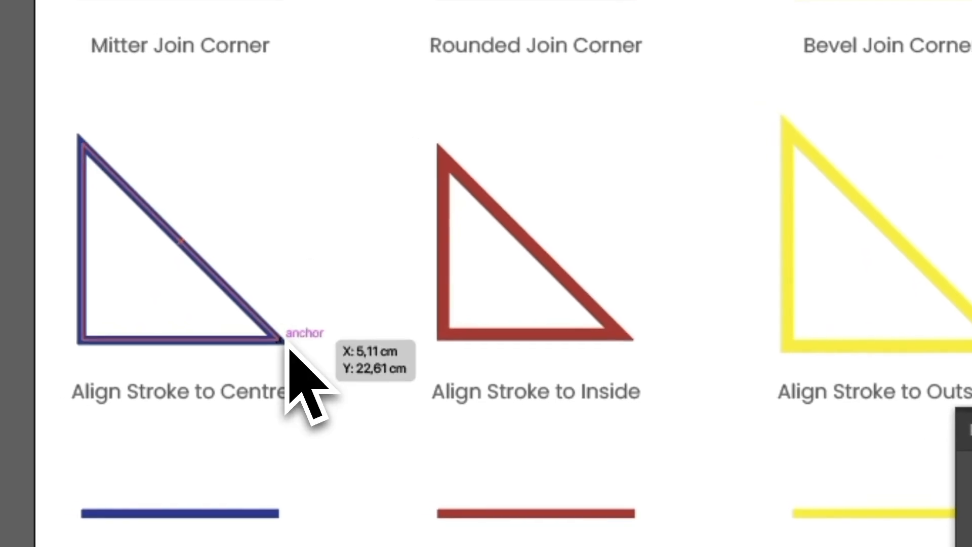
Select the blue Align Stroke to Centre triangle and increase its stroke weight in steps to 13 pt.
{"action": "left_click", "coordinate": [276, 342]}
{"action": "left_click_drag", "start_coordinate": [263, 298], "coordinate": [501, 260]}
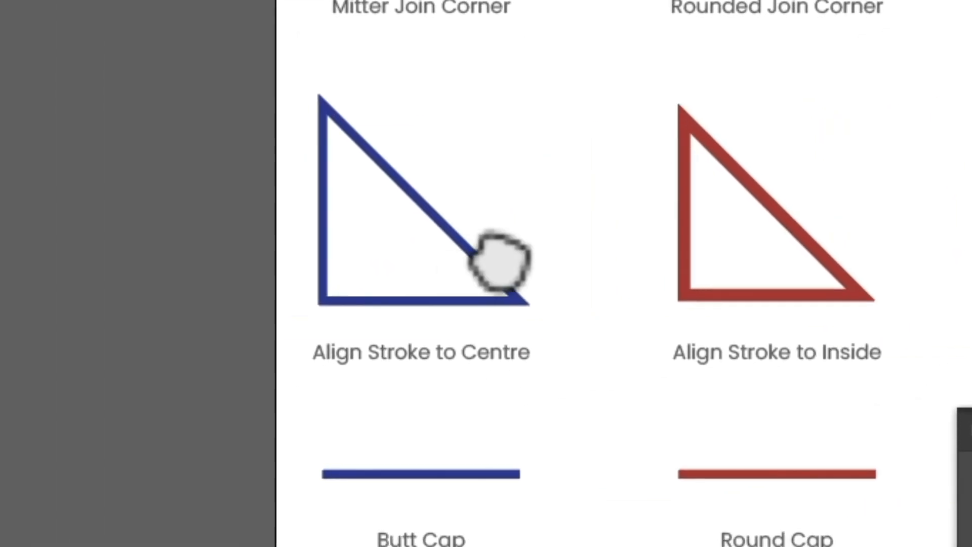
{"action": "scroll", "coordinate": [411, 265], "scroll_direction": "up", "scroll_amount": 2}
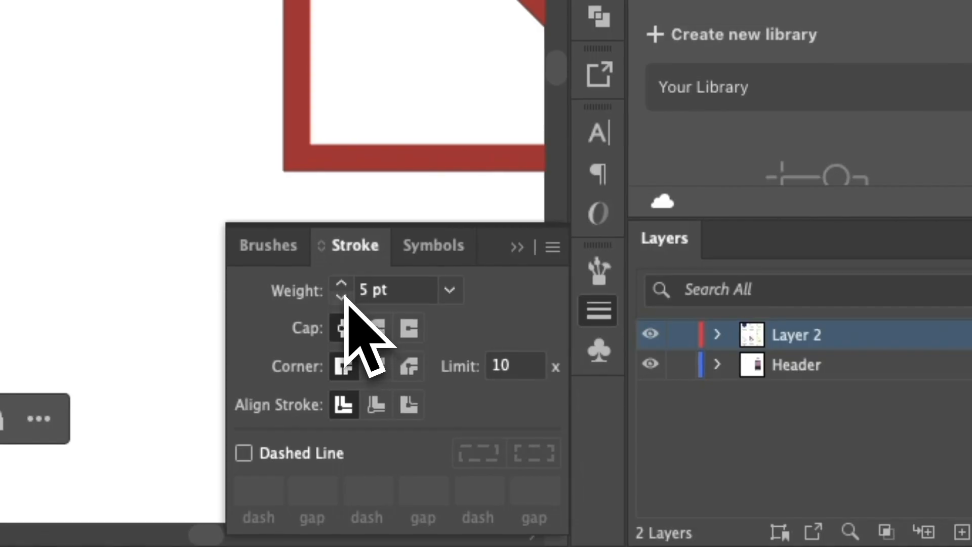
{"action": "left_click", "coordinate": [342, 297]}
{"action": "left_click", "coordinate": [342, 286]}
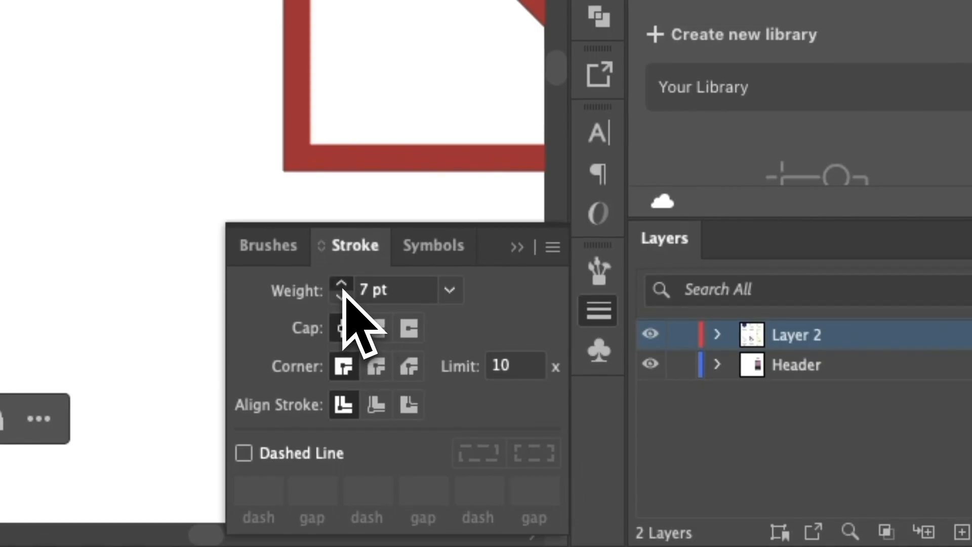
{"action": "left_click", "coordinate": [342, 285]}
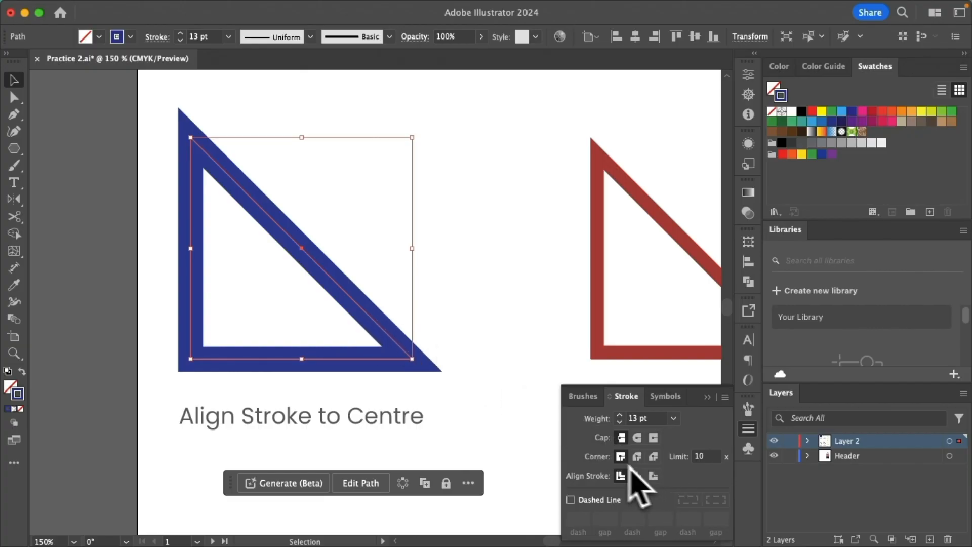
Examine the Butt Cap, Round Cap and Projecting Cap lines by selecting them in turn.
{"action": "scroll", "coordinate": [432, 390], "scroll_direction": "down", "scroll_amount": 2}
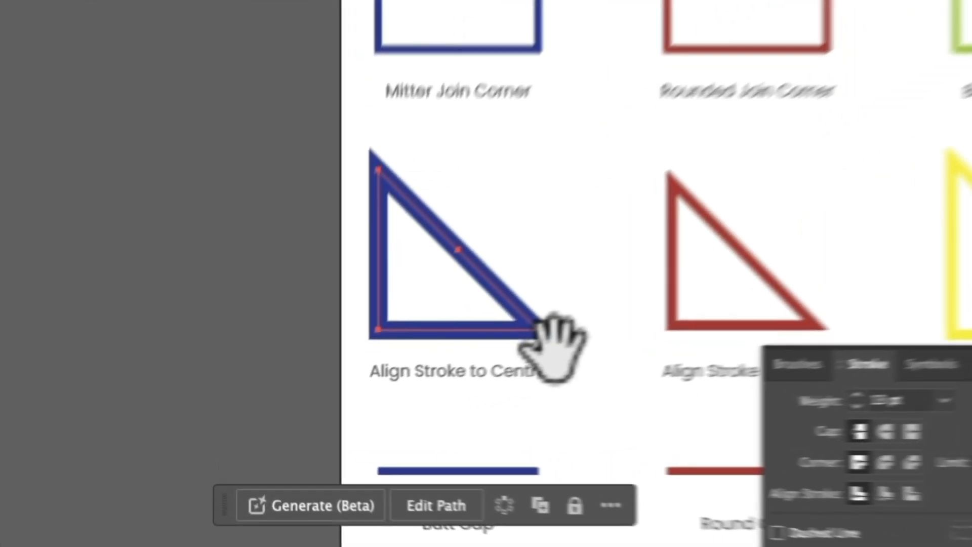
{"action": "left_click_drag", "start_coordinate": [553, 349], "coordinate": [364, 208]}
{"action": "left_click_drag", "start_coordinate": [515, 260], "coordinate": [435, 296]}
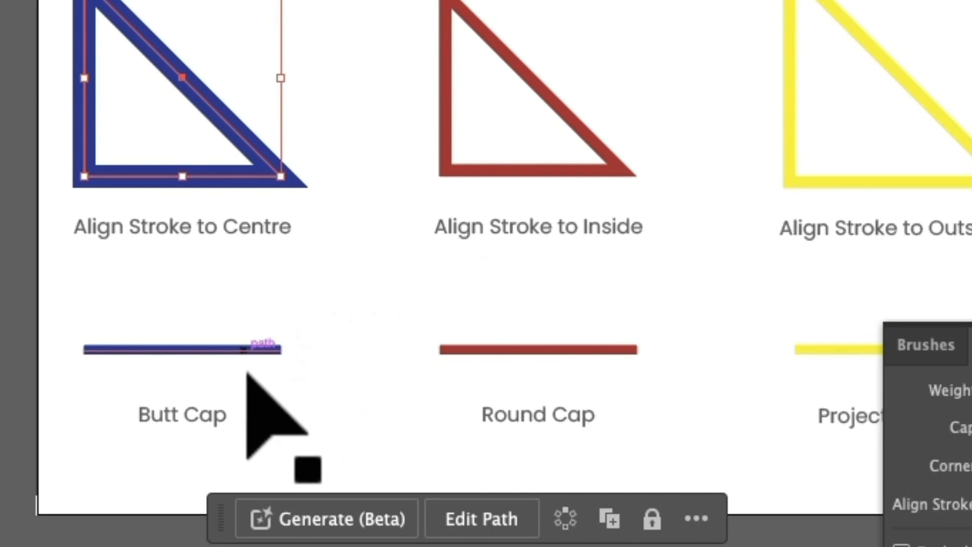
{"action": "left_click", "coordinate": [244, 350]}
{"action": "left_click", "coordinate": [478, 349]}
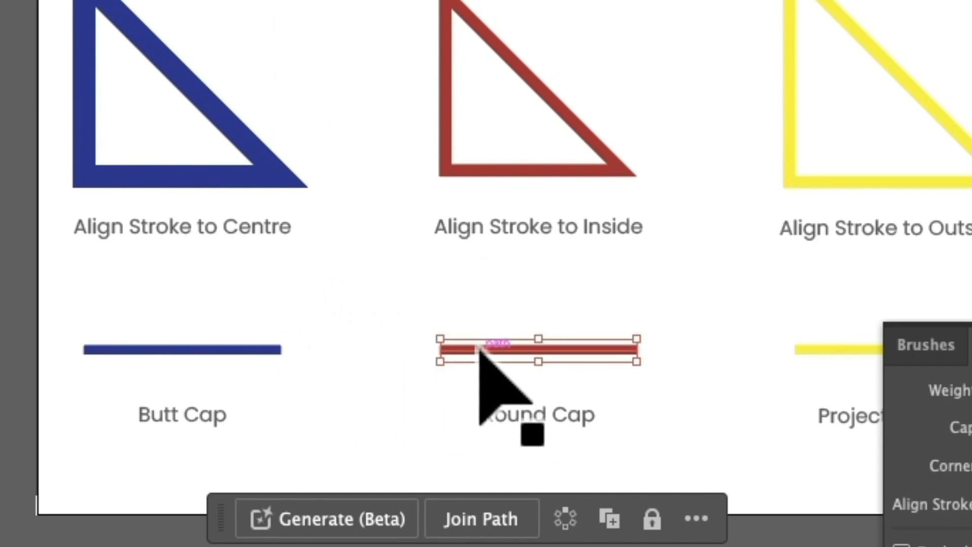
{"action": "left_click", "coordinate": [841, 350]}
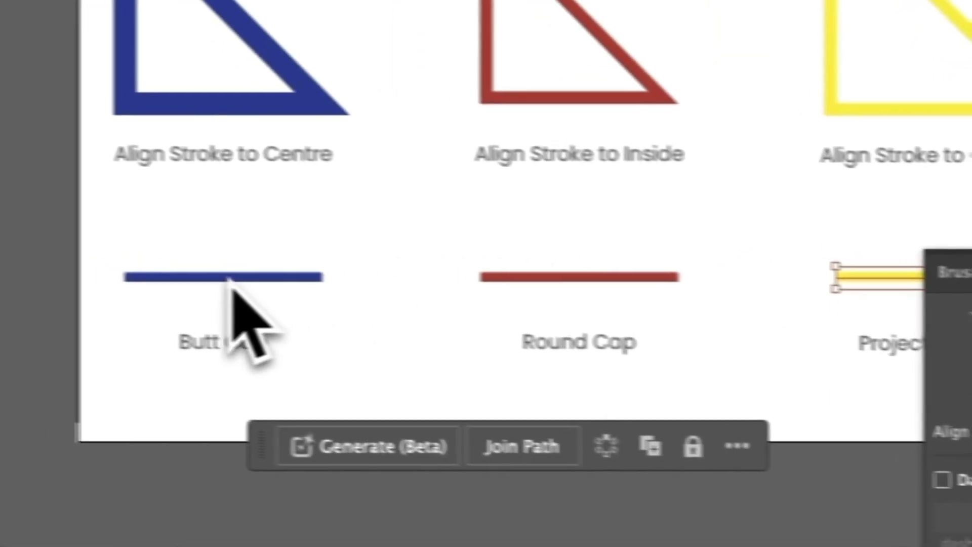
{"action": "left_click", "coordinate": [210, 277]}
{"action": "left_click", "coordinate": [567, 278]}
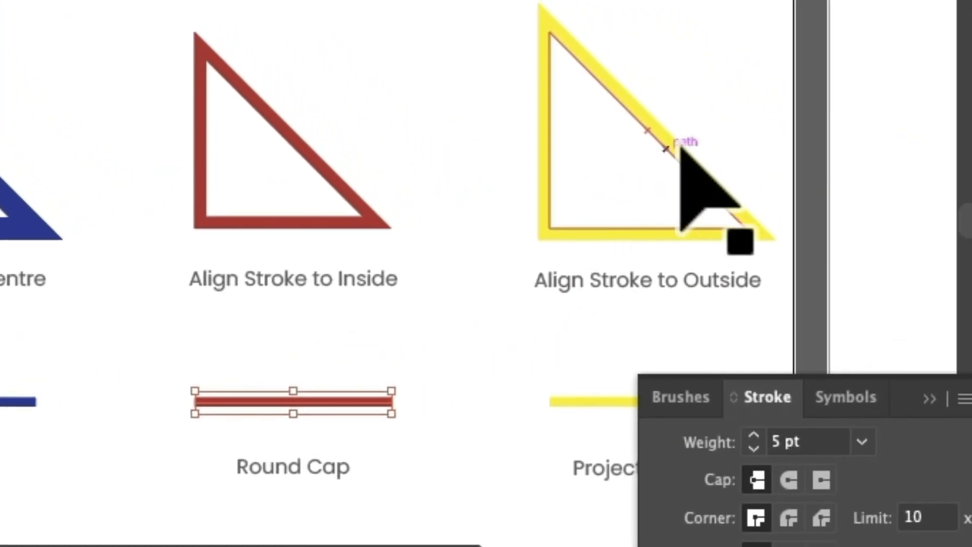
Compare the closed triangle paths with the open cap lines below, selecting each one and checking the end of the blue line.
{"action": "left_click", "coordinate": [812, 96]}
{"action": "left_click", "coordinate": [420, 104]}
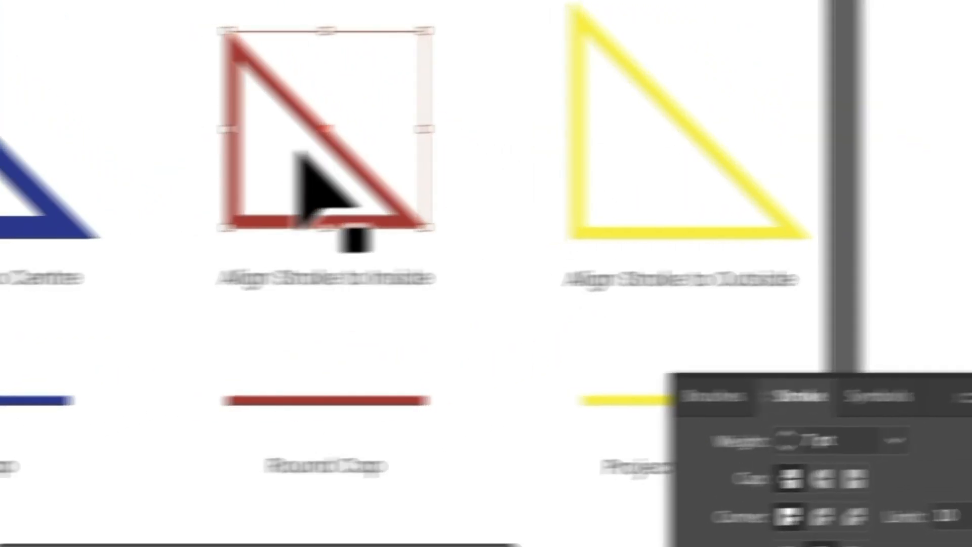
{"action": "left_click", "coordinate": [412, 122]}
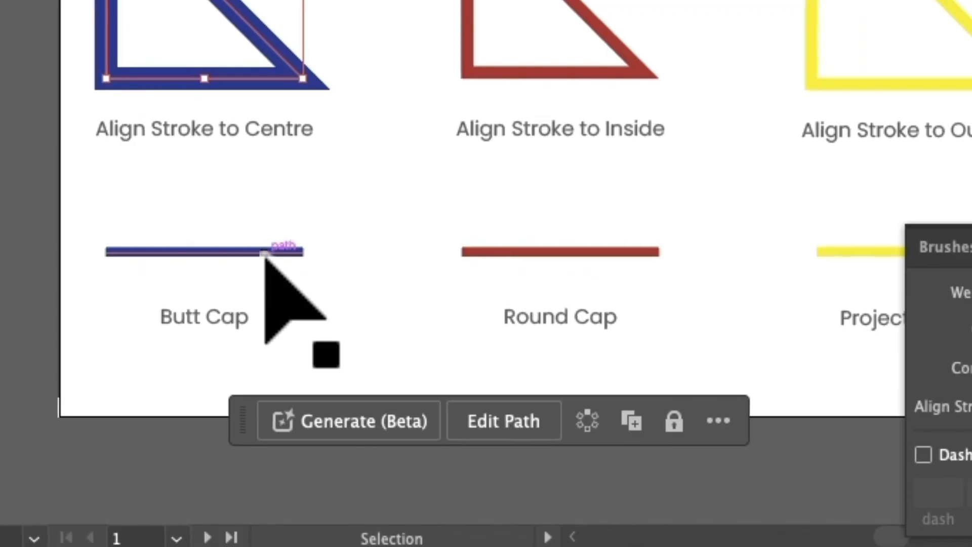
{"action": "left_click", "coordinate": [469, 375]}
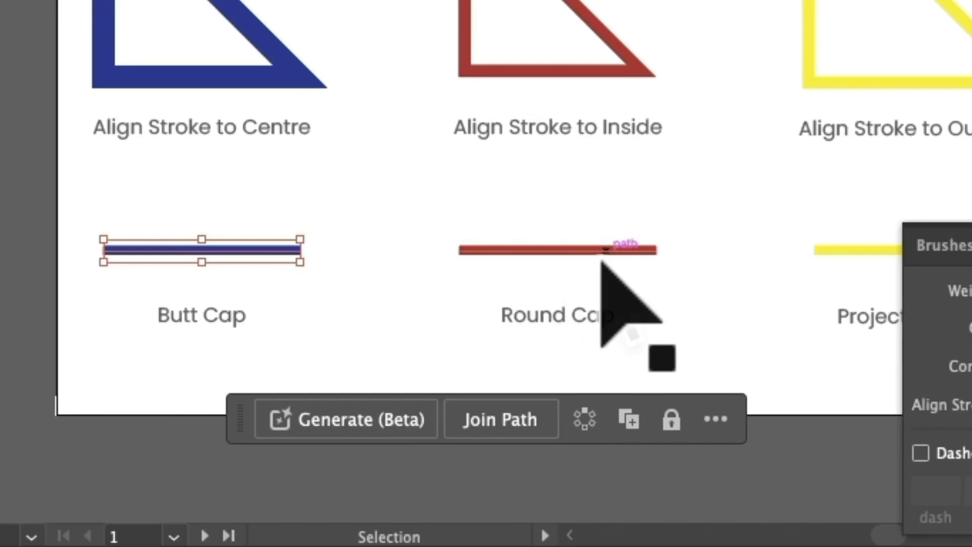
{"action": "left_click", "coordinate": [603, 252]}
{"action": "left_click", "coordinate": [883, 249]}
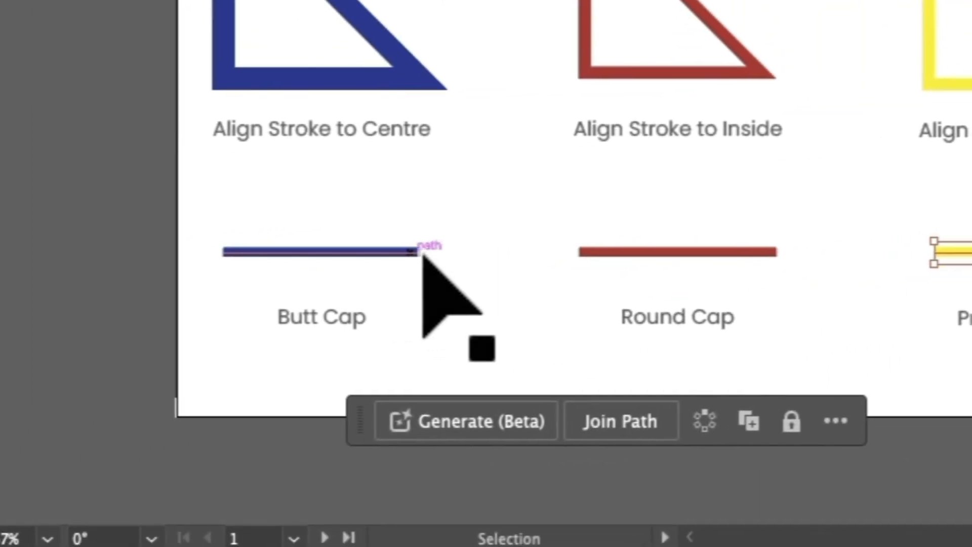
{"action": "left_click", "coordinate": [416, 252]}
{"action": "left_click", "coordinate": [439, 262]}
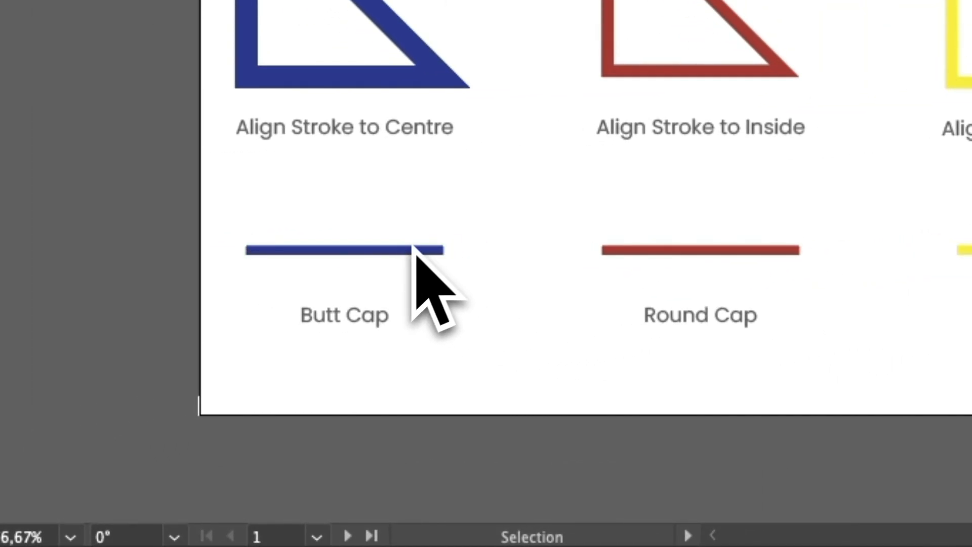
Select the blue Butt Cap line and inspect how its cap ends relative to the path.
{"action": "left_click", "coordinate": [362, 250]}
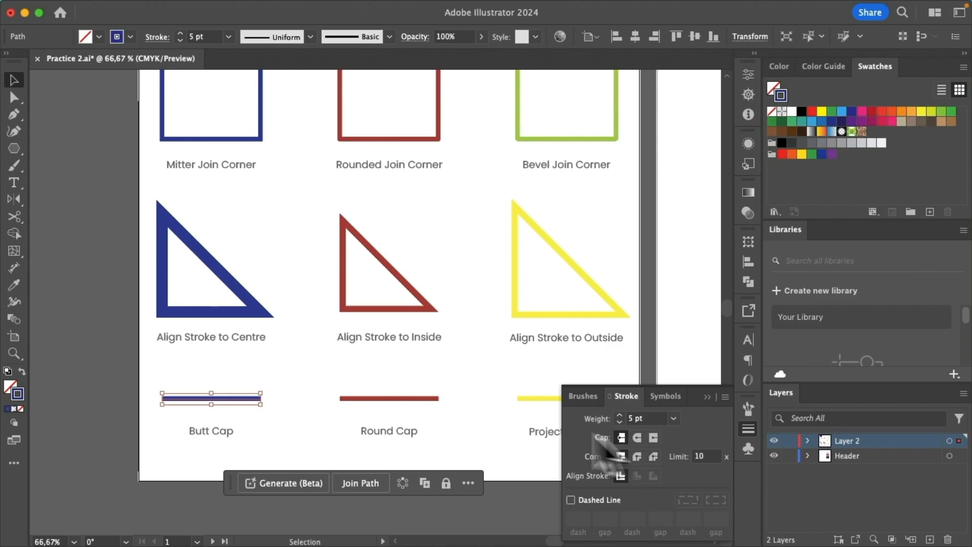
{"action": "key", "text": "super+plus"}
{"action": "key", "text": "super+plus"}
{"action": "key", "text": "super+plus"}
{"action": "key", "text": "super+plus"}
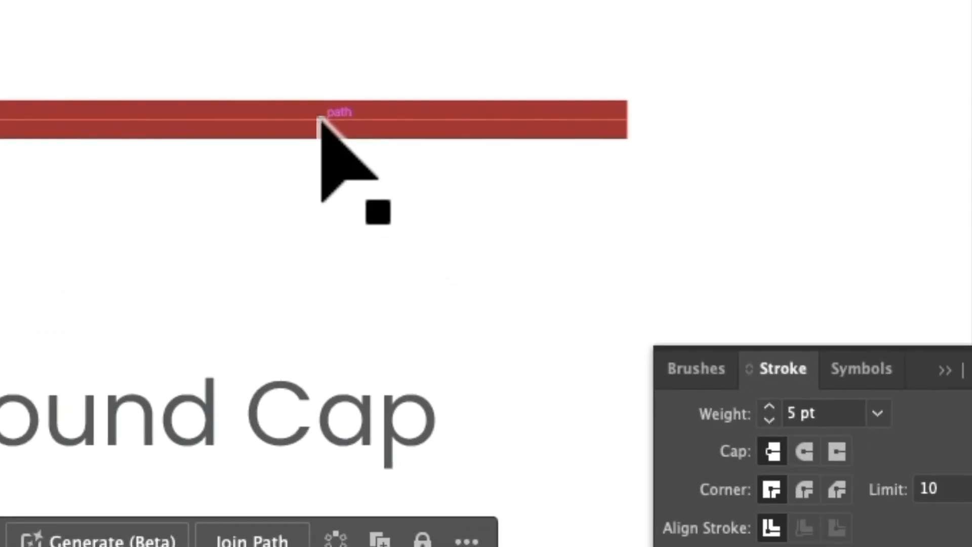
Apply a round cap to the red line, and a projecting cap with a light green stroke to the yellow Projecting Cap line.
{"action": "left_click", "coordinate": [319, 120]}
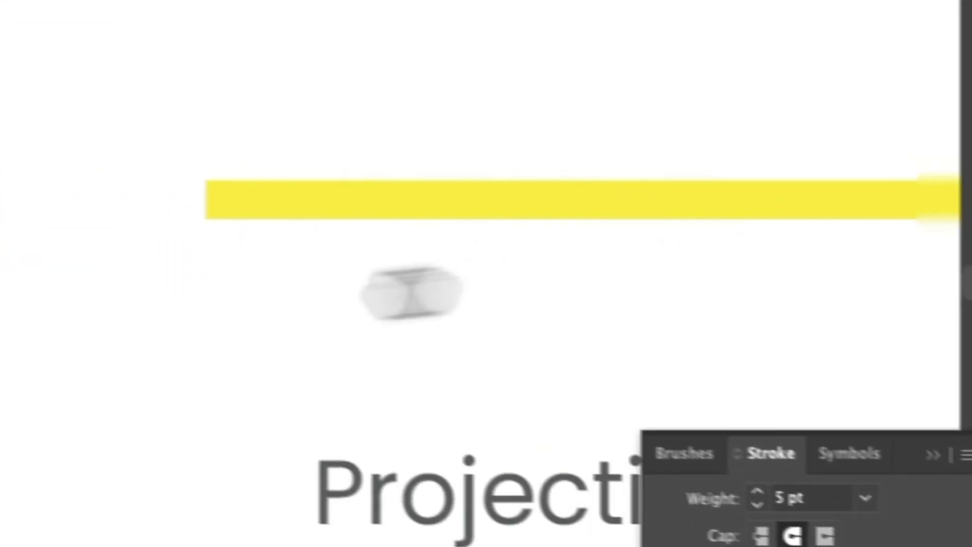
{"action": "left_click", "coordinate": [709, 221]}
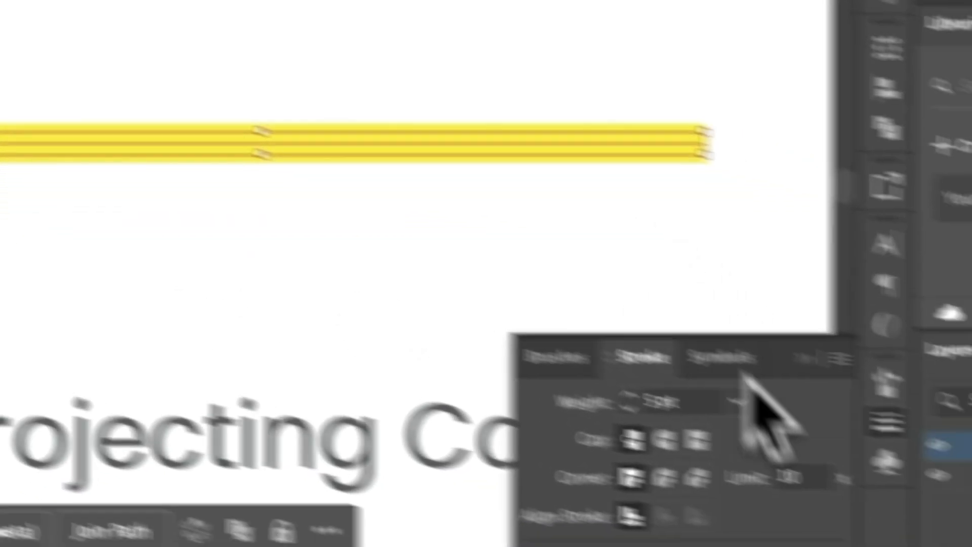
{"action": "left_click", "coordinate": [697, 439]}
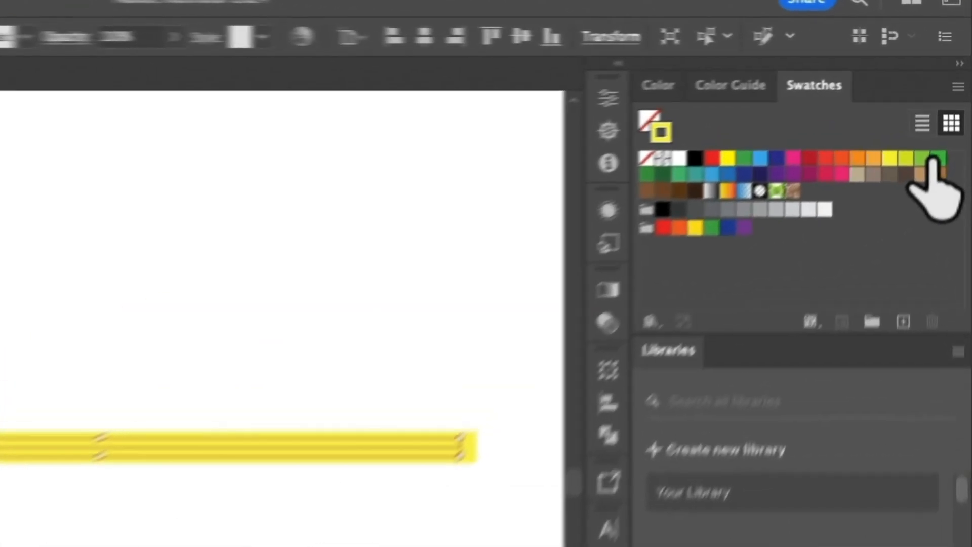
{"action": "left_click", "coordinate": [951, 111]}
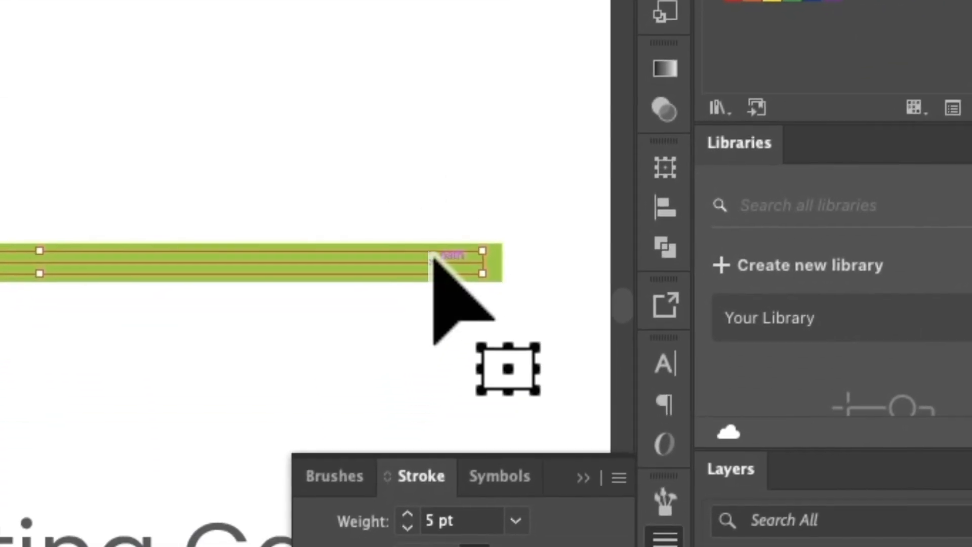
Place a copy of the green Projecting Cap line just below it and give the copy a butt cap.
{"action": "left_click_drag", "start_coordinate": [433, 256], "coordinate": [438, 332]}
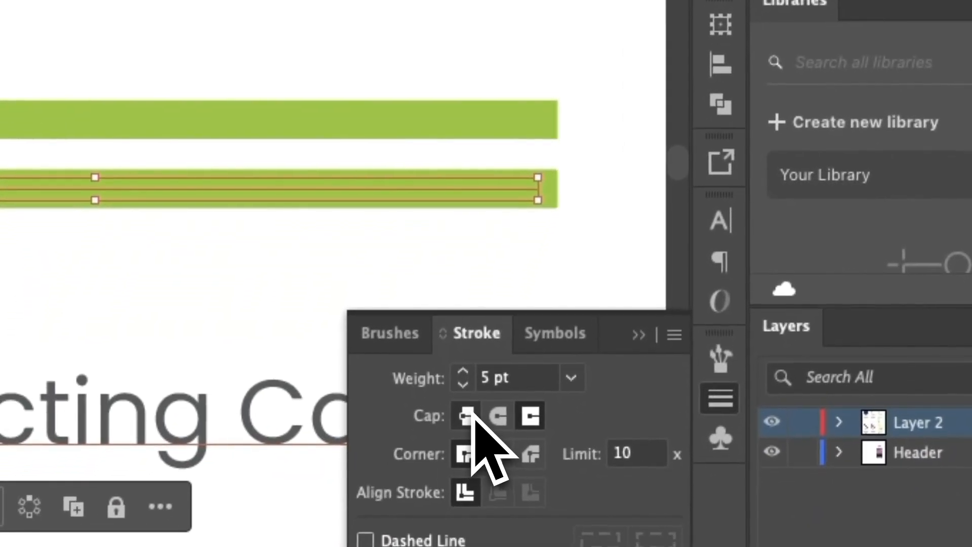
{"action": "left_click", "coordinate": [412, 545]}
{"action": "left_click", "coordinate": [527, 335]}
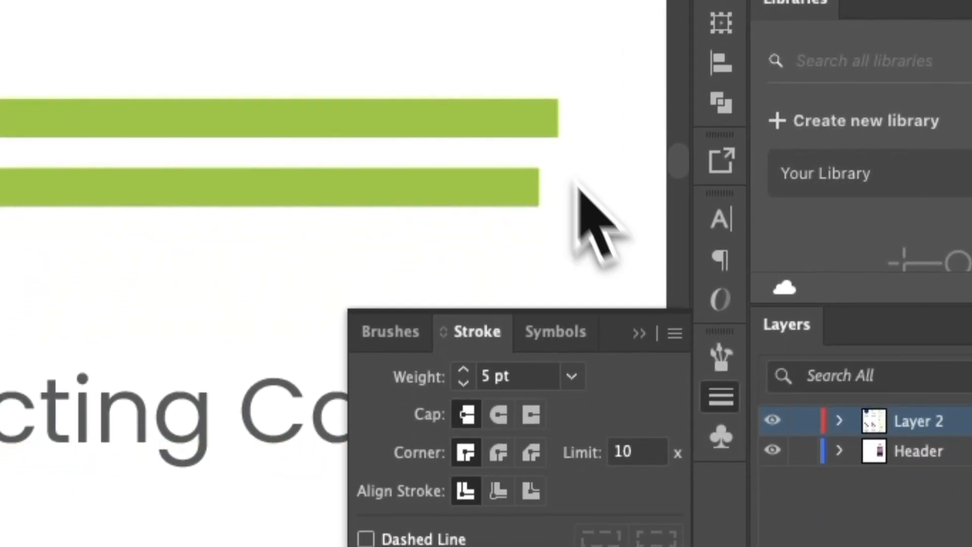
Compare the ends of the two green lines, selecting them to see how far each cap extends past its anchor.
{"action": "left_click", "coordinate": [524, 121]}
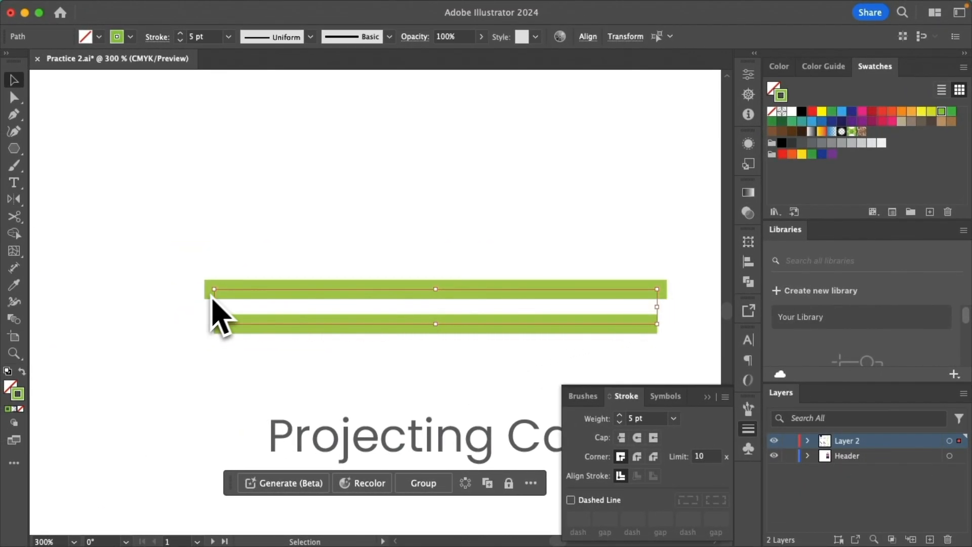
{"action": "left_click", "coordinate": [661, 294]}
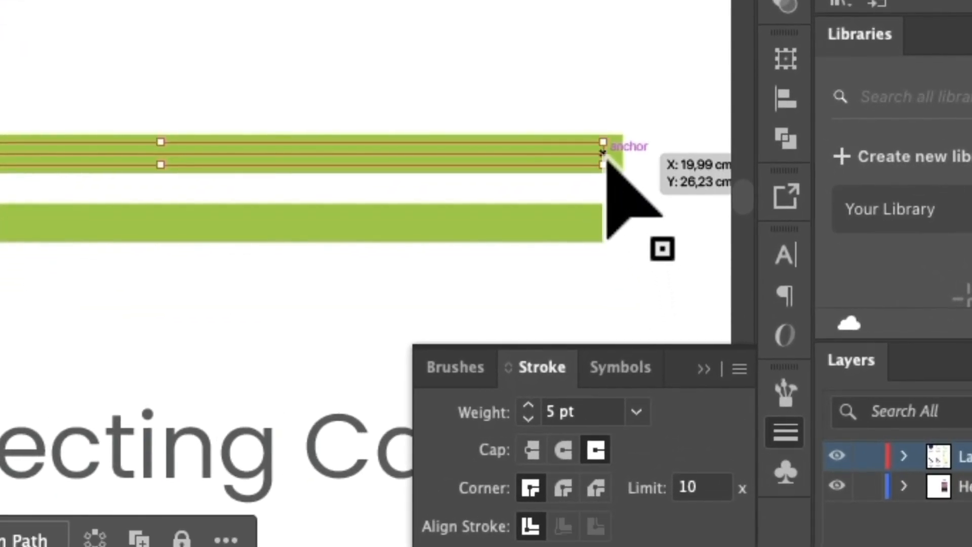
{"action": "left_click", "coordinate": [612, 274]}
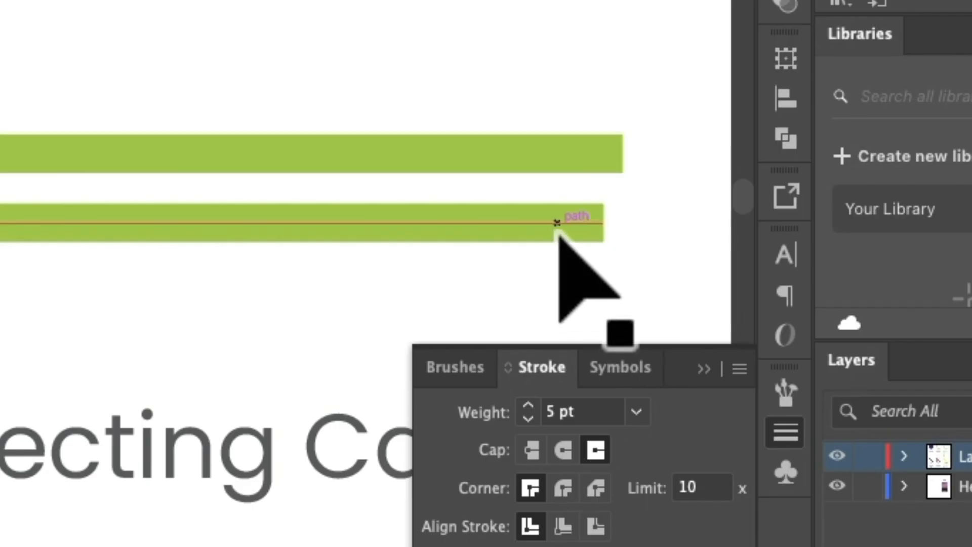
Delete the lower green copy with the butt cap.
{"action": "left_click", "coordinate": [557, 219]}
{"action": "key", "text": "Delete"}
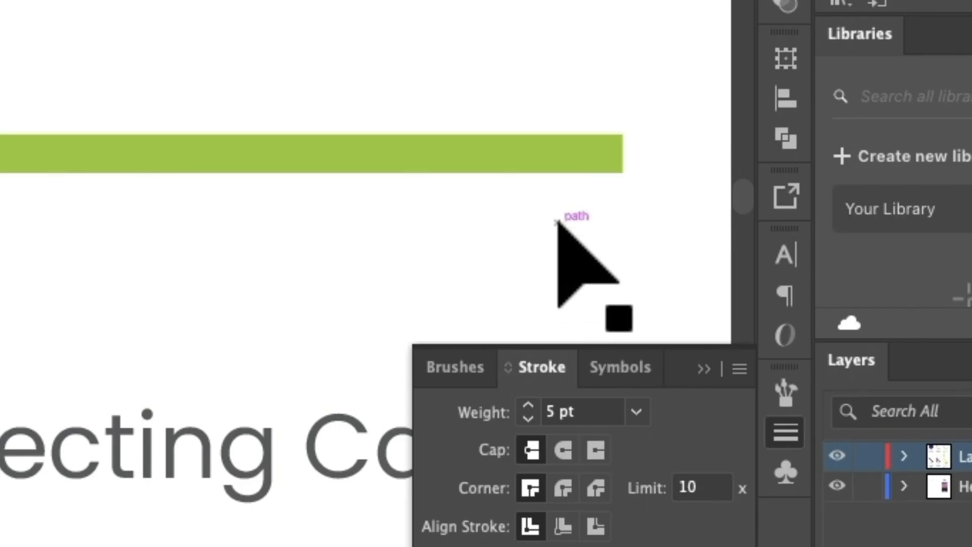
Examine the finished practice shapes, selecting the dashed circle, the squares and a triangle to review their stroke, corner, alignment and cap settings.
{"action": "scroll", "coordinate": [557, 221], "scroll_direction": "down", "scroll_amount": 1}
{"action": "scroll", "coordinate": [321, 186], "scroll_direction": "up", "scroll_amount": 1}
{"action": "scroll", "coordinate": [317, 183], "scroll_direction": "down", "scroll_amount": 5}
{"action": "left_click_drag", "start_coordinate": [332, 187], "coordinate": [400, 471]}
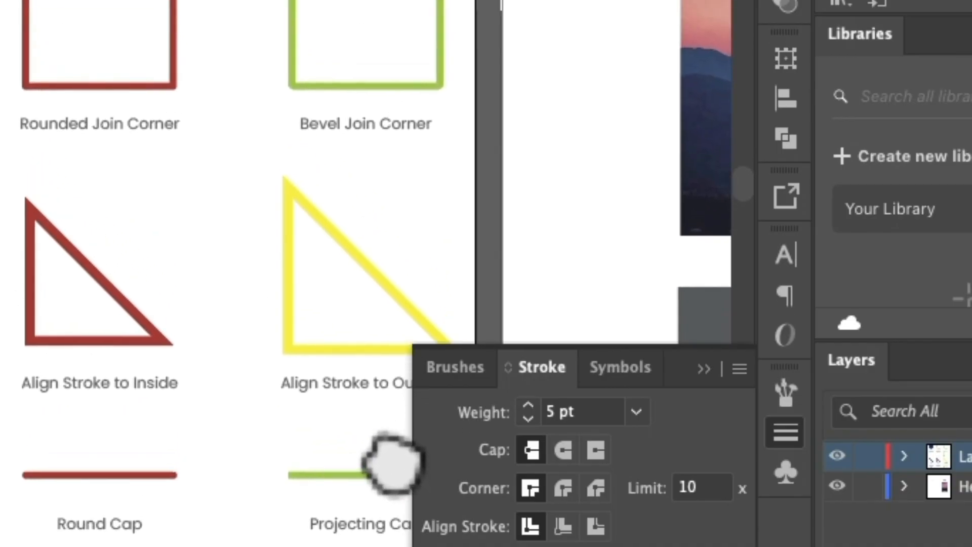
{"action": "left_click_drag", "start_coordinate": [544, 228], "coordinate": [530, 296]}
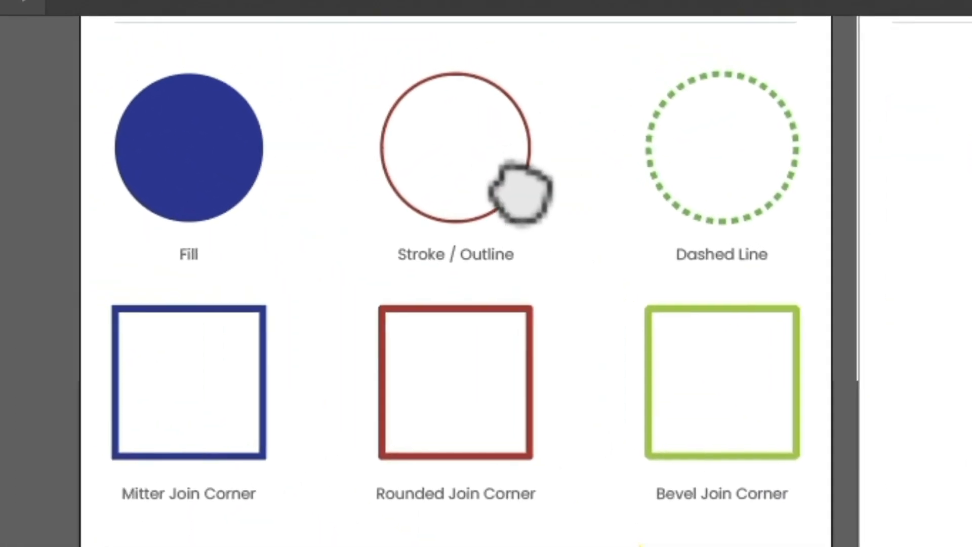
{"action": "left_click", "coordinate": [524, 183]}
{"action": "left_click", "coordinate": [723, 234]}
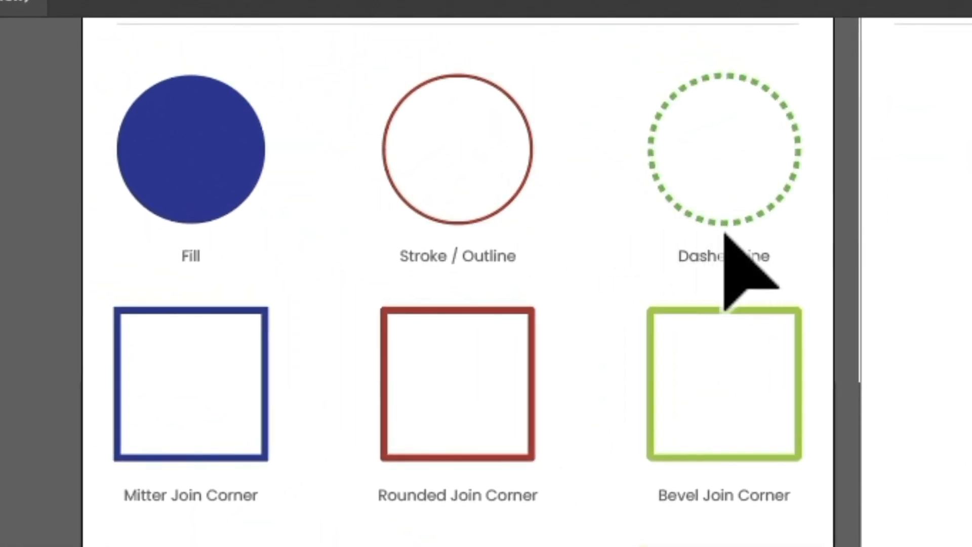
{"action": "left_click", "coordinate": [725, 224]}
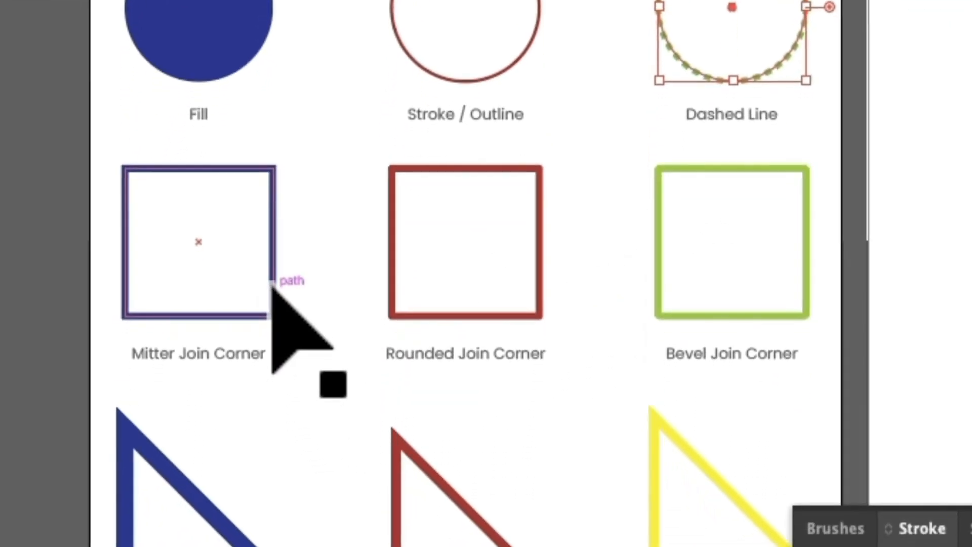
{"action": "left_click", "coordinate": [272, 277]}
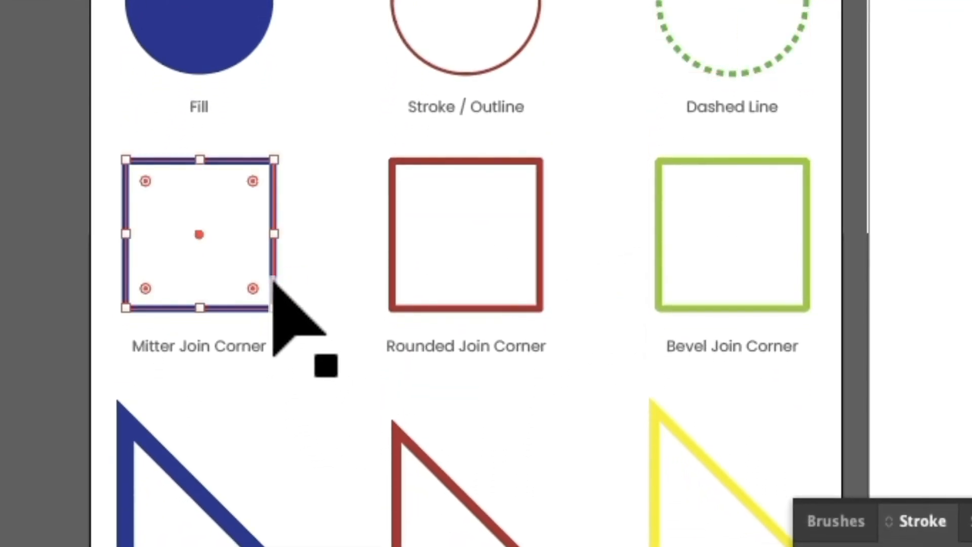
{"action": "left_click", "coordinate": [545, 304]}
{"action": "left_click", "coordinate": [713, 310]}
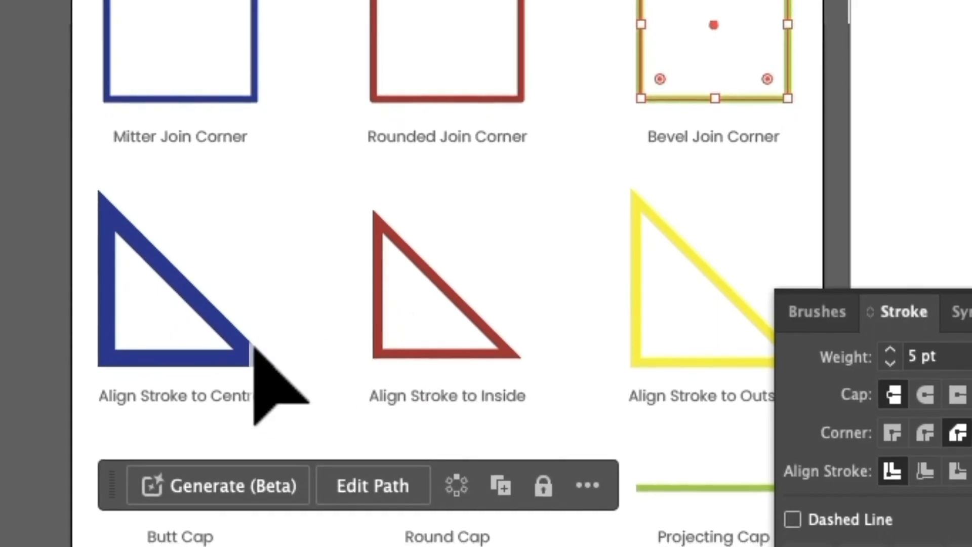
{"action": "left_click", "coordinate": [253, 347]}
{"action": "key", "text": "space"}
{"action": "left_click_drag", "start_coordinate": [447, 541], "coordinate": [223, 529]}
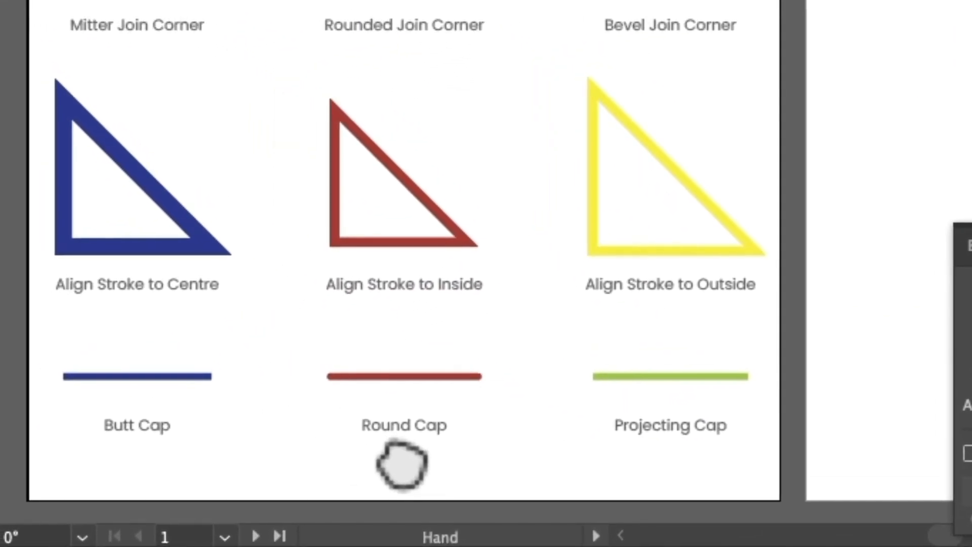
{"action": "left_click_drag", "start_coordinate": [403, 465], "coordinate": [455, 508]}
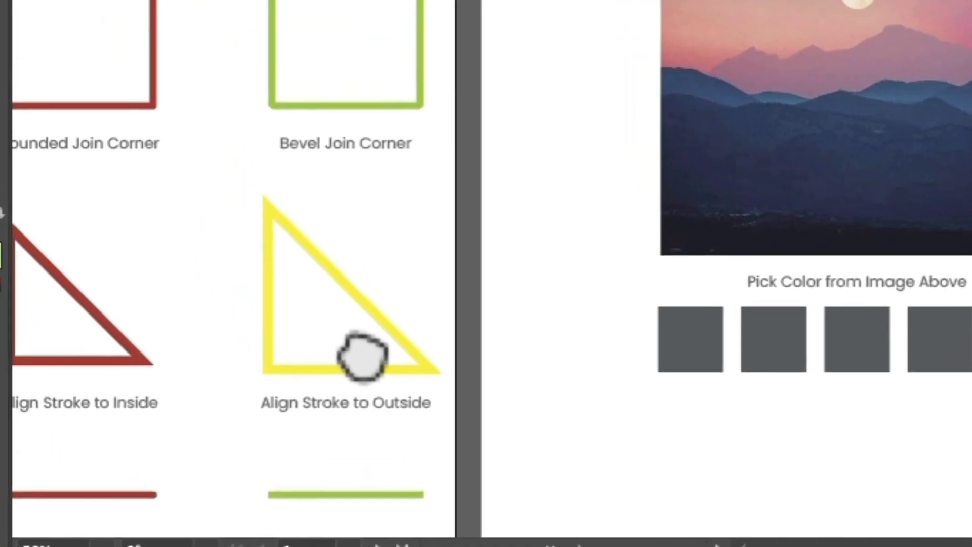
Fill the first gray square under the sunset image with the purple sampled from the image's upper-left corner using the Eyedropper.
{"action": "left_click_drag", "start_coordinate": [690, 402], "coordinate": [628, 423]}
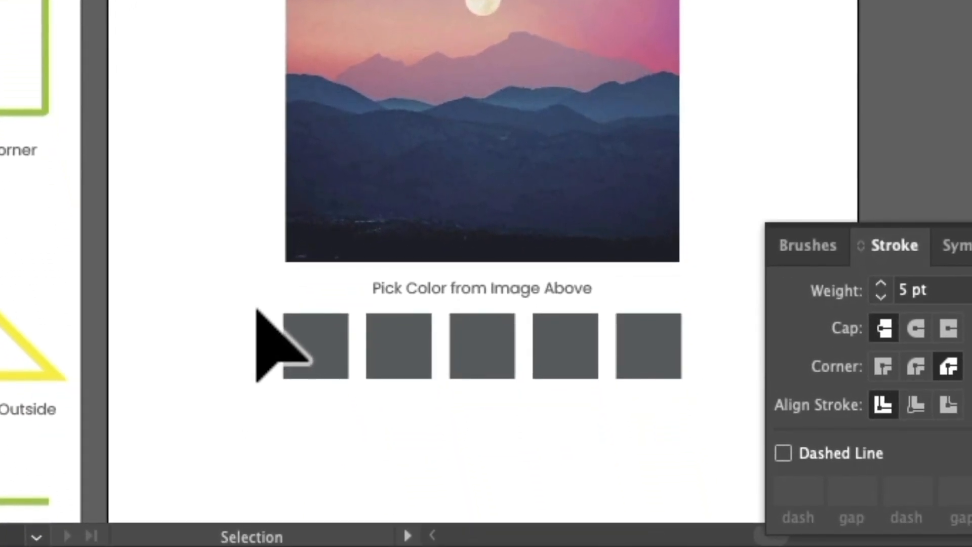
{"action": "left_click_drag", "start_coordinate": [693, 416], "coordinate": [691, 417]}
{"action": "left_click", "coordinate": [464, 516]}
{"action": "left_click_drag", "start_coordinate": [256, 308], "coordinate": [643, 397]}
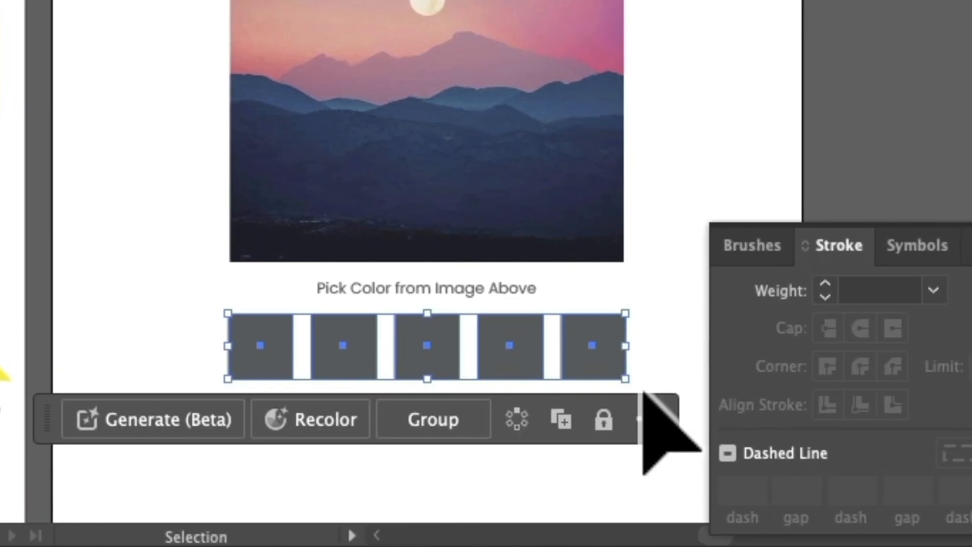
{"action": "left_click", "coordinate": [137, 295]}
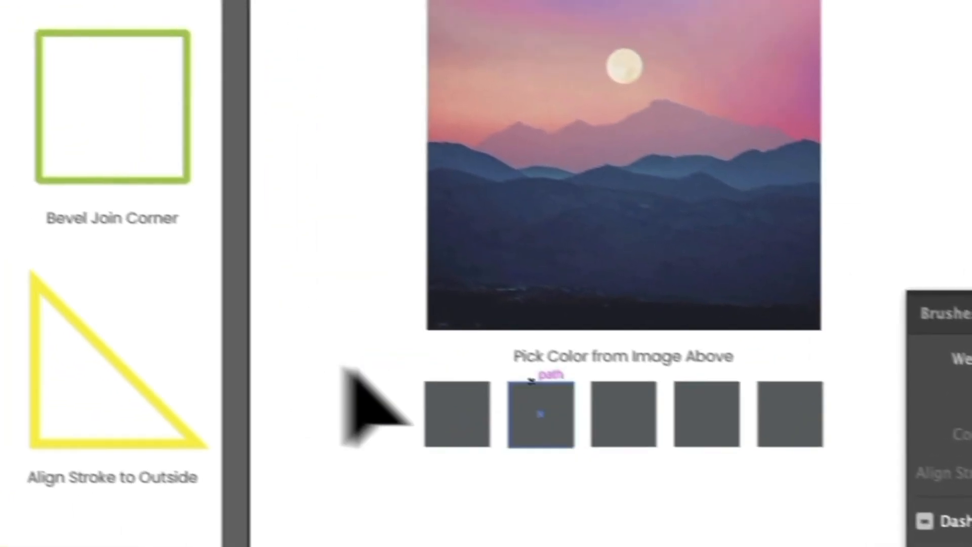
{"action": "left_click", "coordinate": [242, 362]}
{"action": "left_click", "coordinate": [197, 210]}
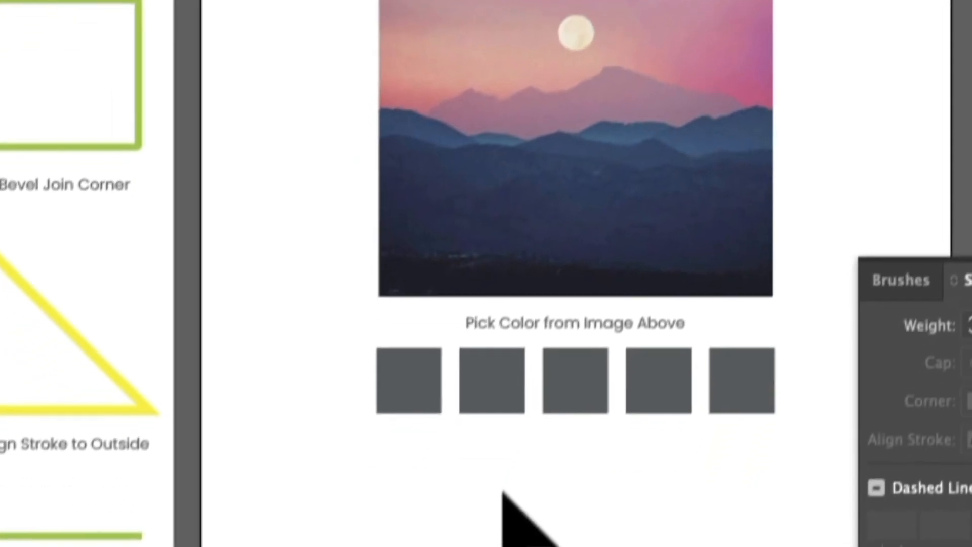
{"action": "left_click", "coordinate": [425, 361]}
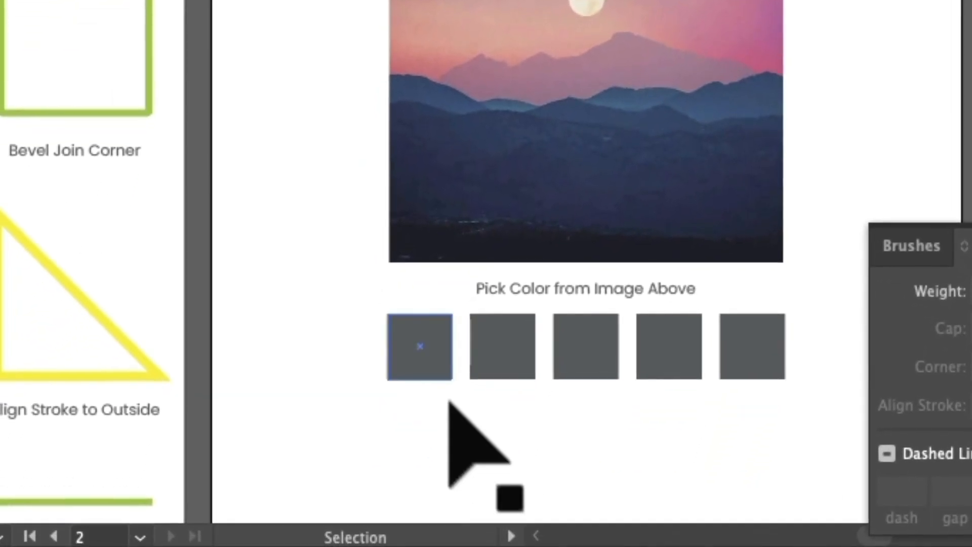
{"action": "left_click", "coordinate": [427, 366]}
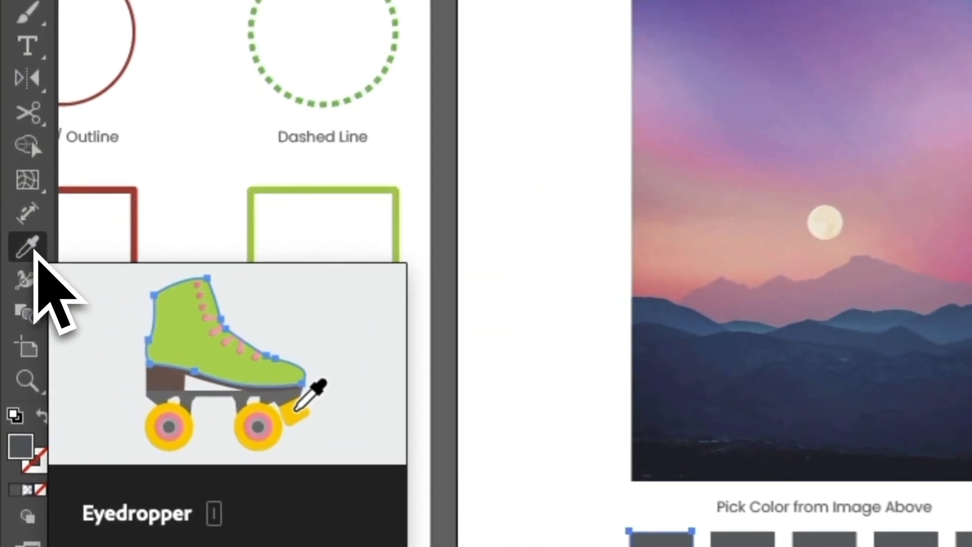
{"action": "left_click", "coordinate": [13, 285]}
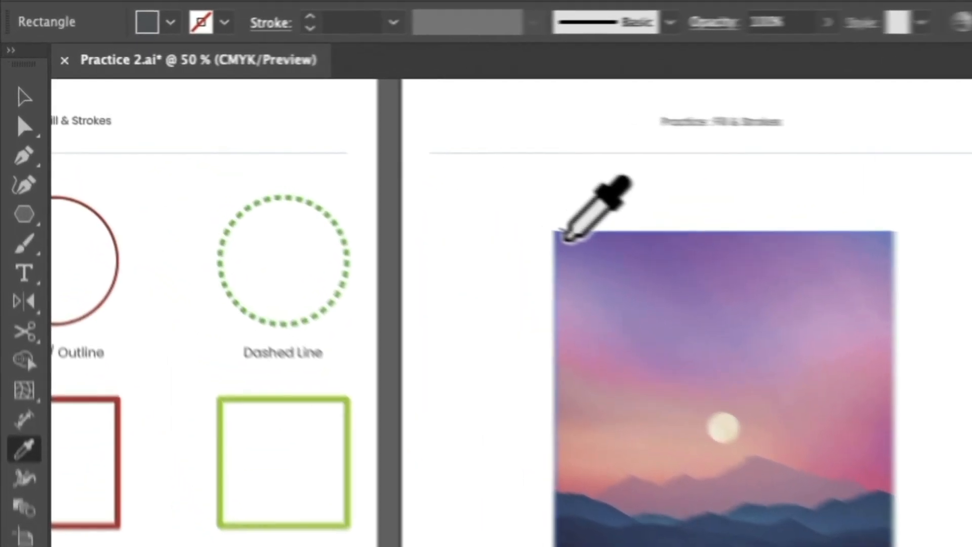
{"action": "left_click", "coordinate": [328, 163]}
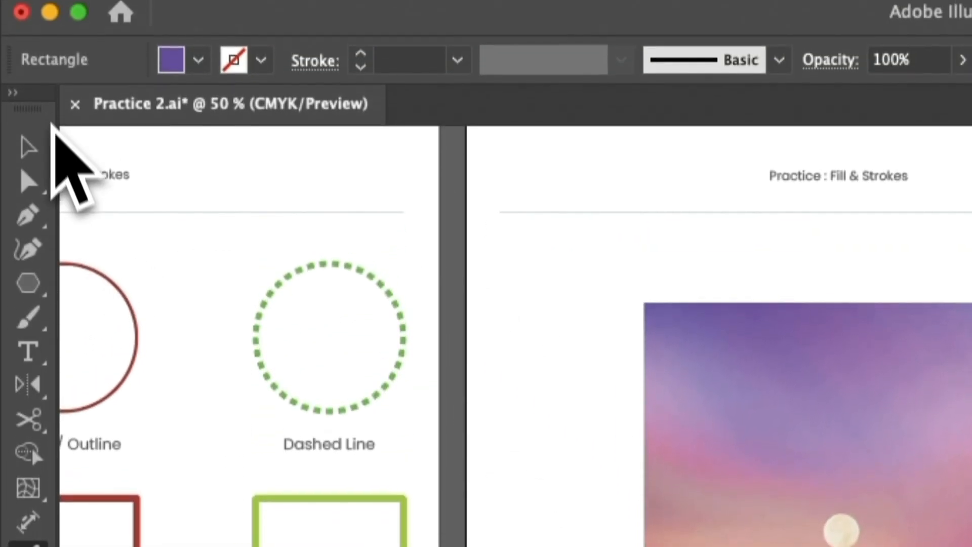
{"action": "left_click", "coordinate": [37, 146]}
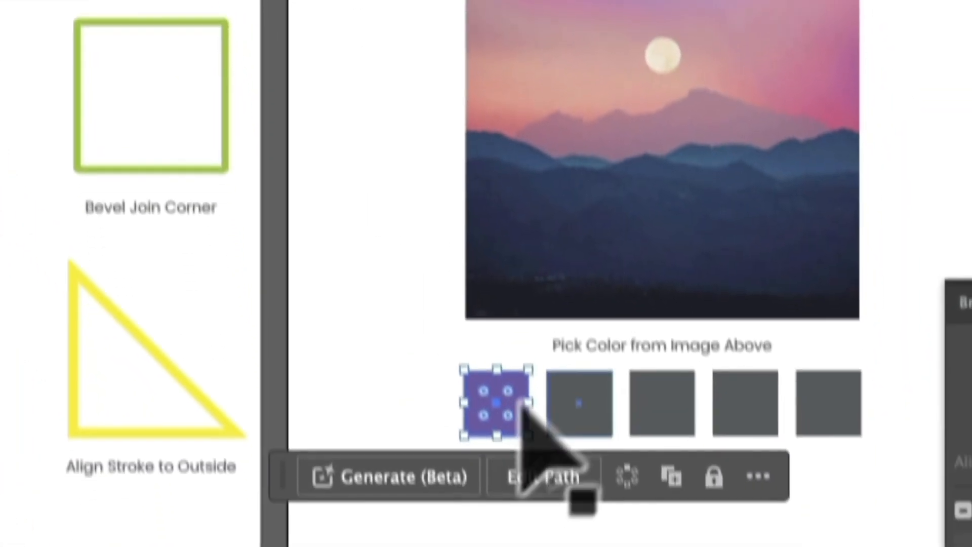
Use the Eyedropper to fill the second gray square with pink and the third with coral sampled from the image's sky.
{"action": "left_click", "coordinate": [574, 403]}
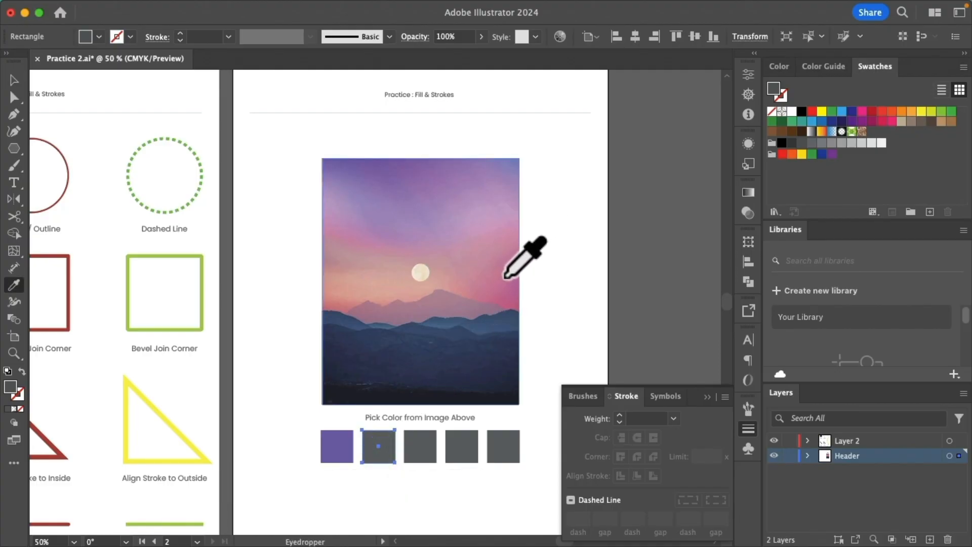
{"action": "left_click", "coordinate": [505, 277]}
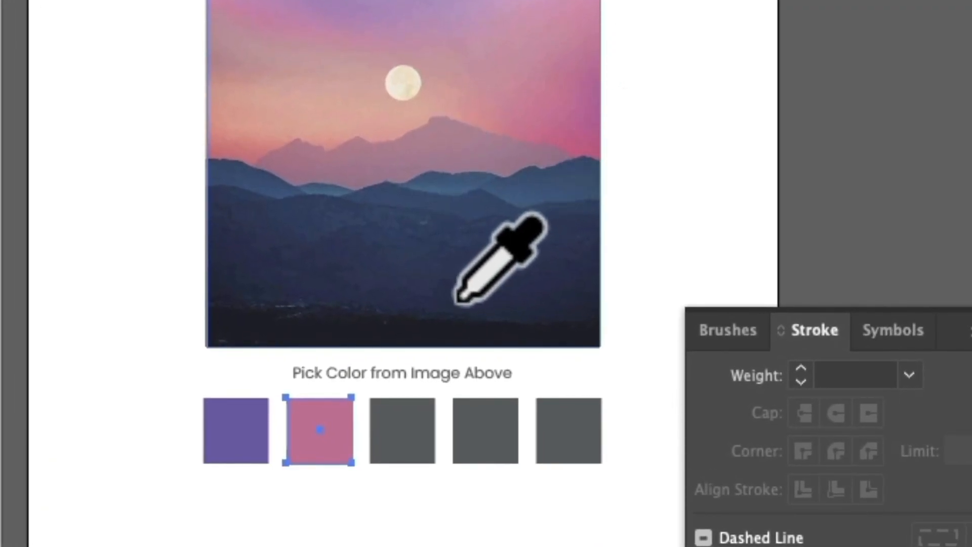
{"action": "key", "text": "v"}
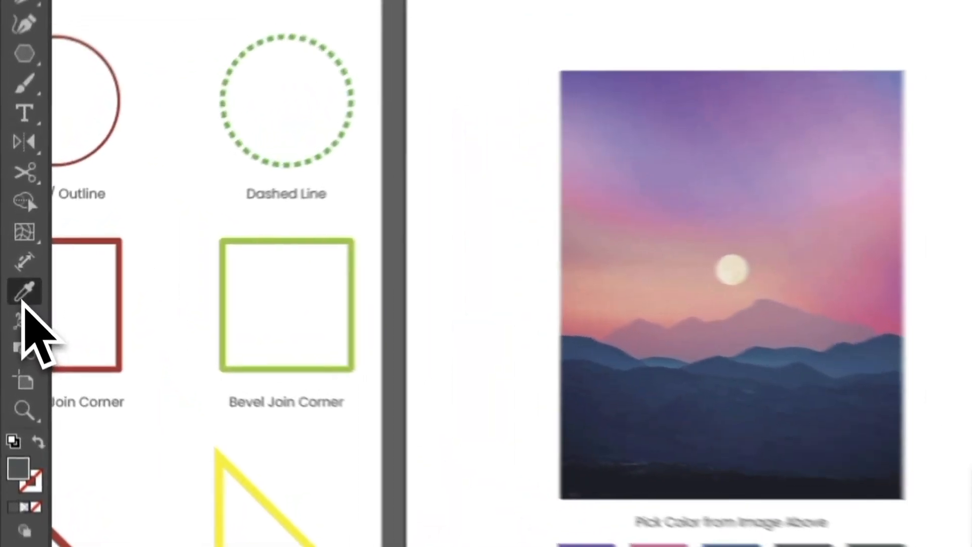
{"action": "left_click", "coordinate": [14, 285]}
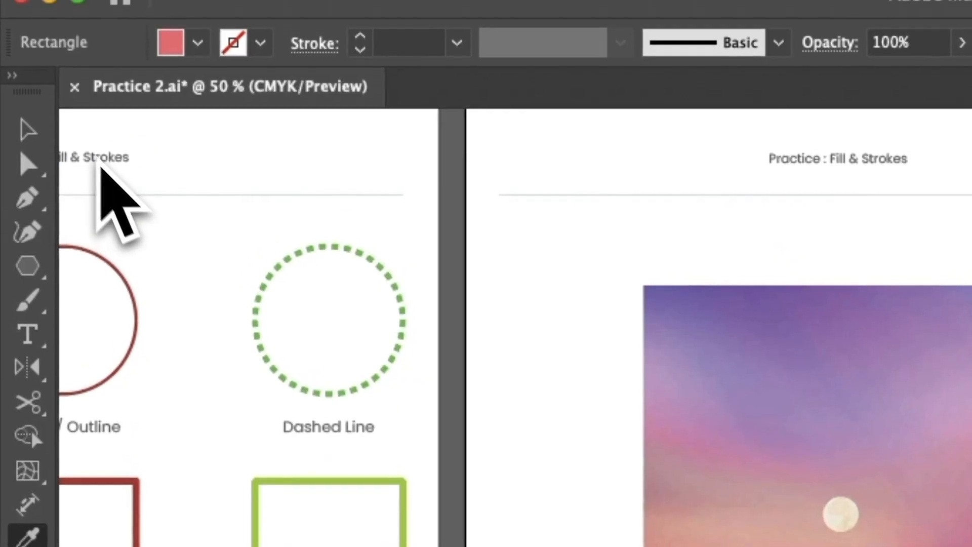
{"action": "left_click", "coordinate": [34, 132]}
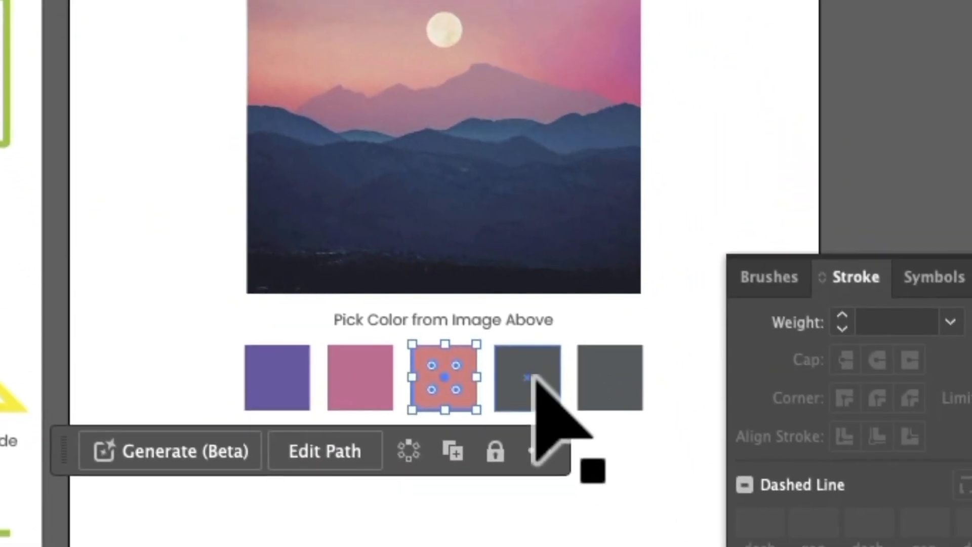
Use the Eyedropper to fill the fourth square with mountain blue and the fifth with dark navy from the image's lower part.
{"action": "left_click", "coordinate": [529, 377]}
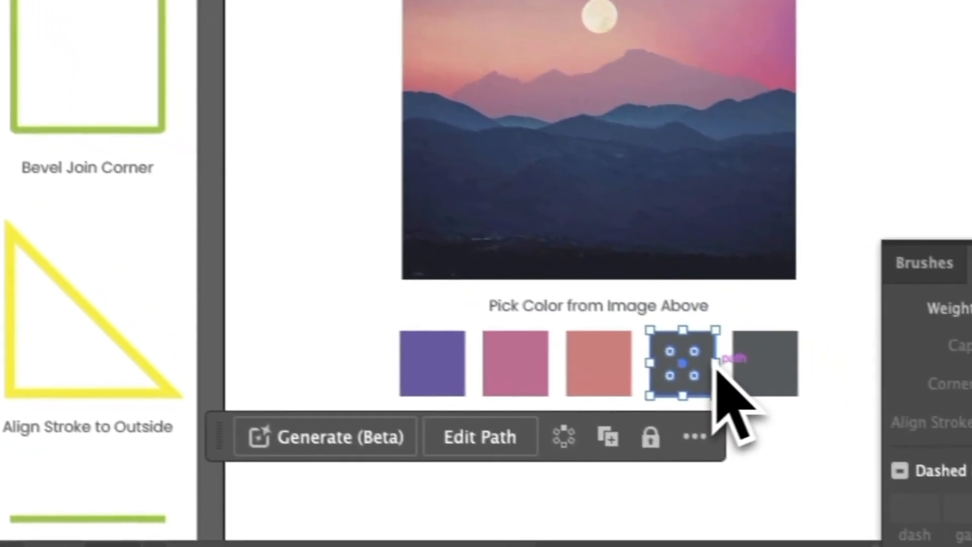
{"action": "key", "text": "i"}
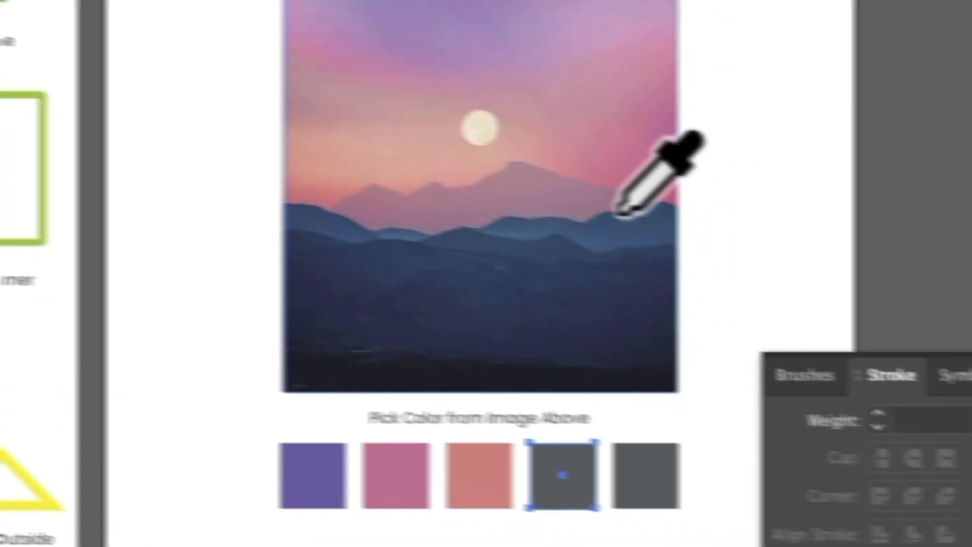
{"action": "left_click", "coordinate": [617, 215]}
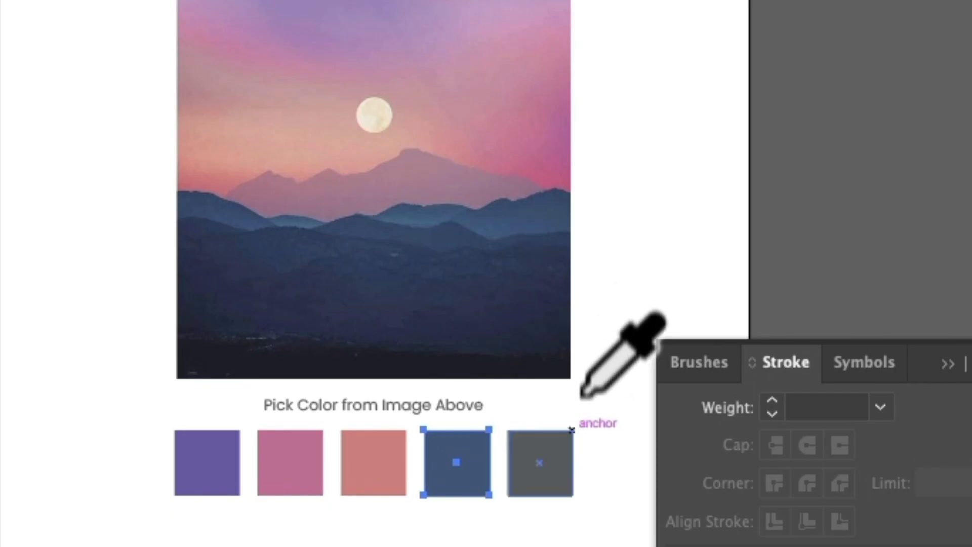
{"action": "left_click", "coordinate": [549, 455], "text": "super"}
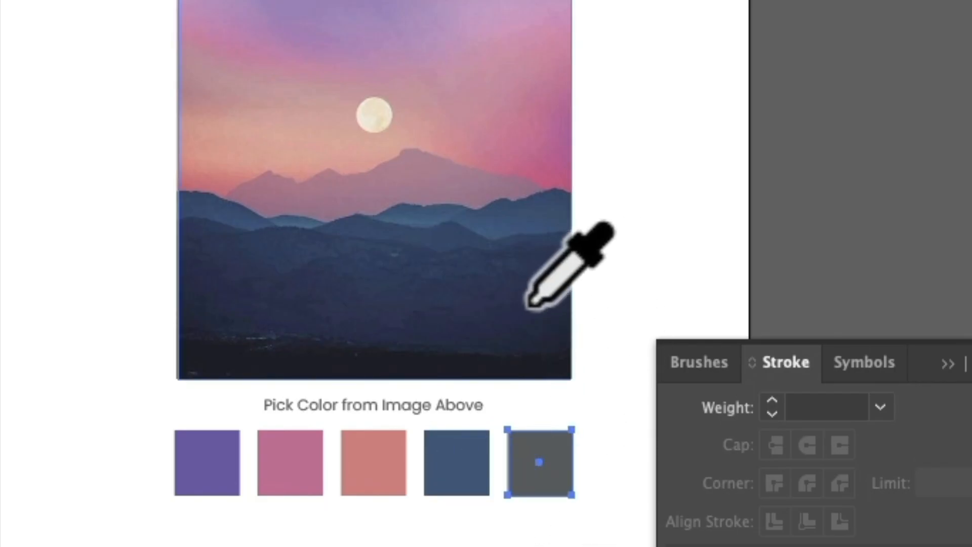
{"action": "left_click", "coordinate": [498, 330]}
{"action": "key", "text": "v"}
Save the colors of the five filled squares as a new swatch color group named "Color from Image", created from the selected artwork.
{"action": "left_click", "coordinate": [694, 169]}
{"action": "left_click_drag", "start_coordinate": [589, 376], "coordinate": [578, 257]}
{"action": "left_click_drag", "start_coordinate": [615, 308], "coordinate": [98, 393]}
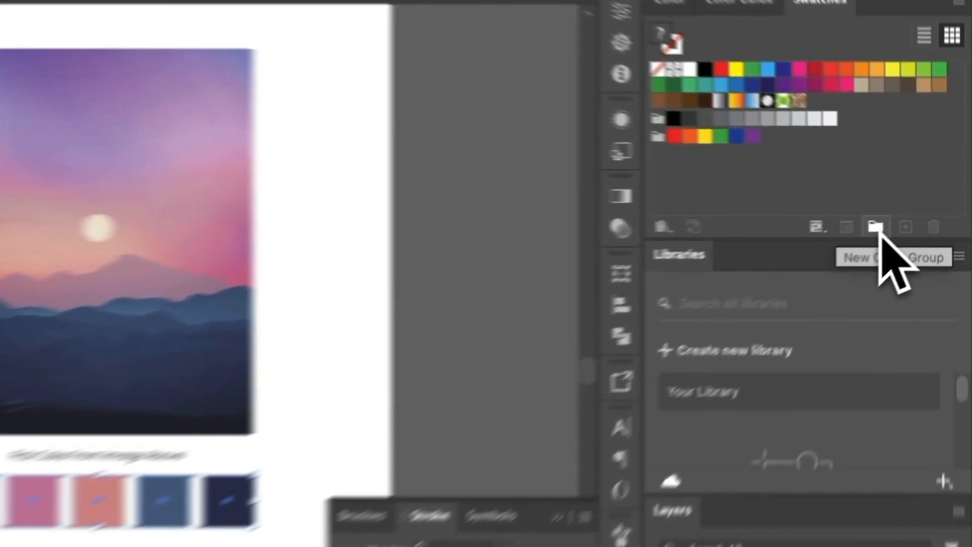
{"action": "left_click", "coordinate": [910, 211]}
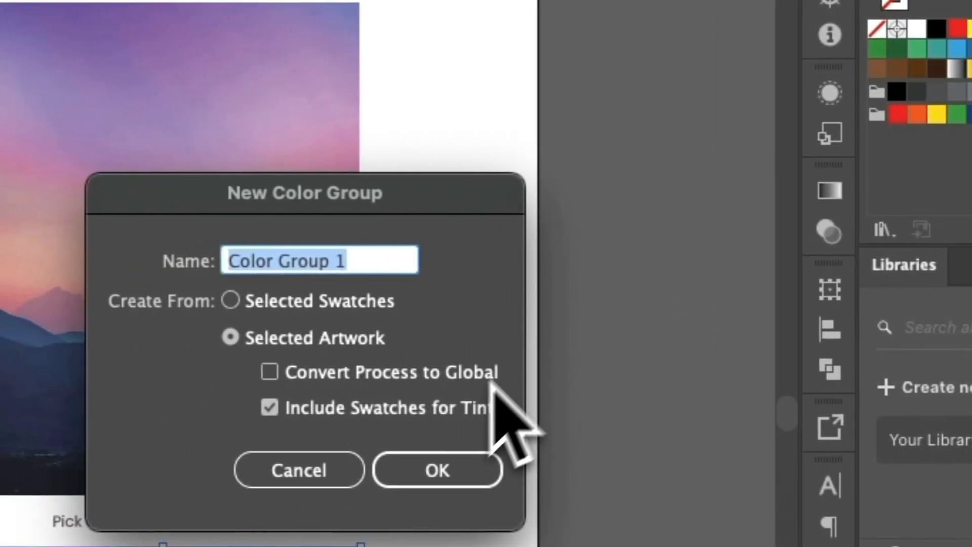
{"action": "left_click", "coordinate": [330, 261]}
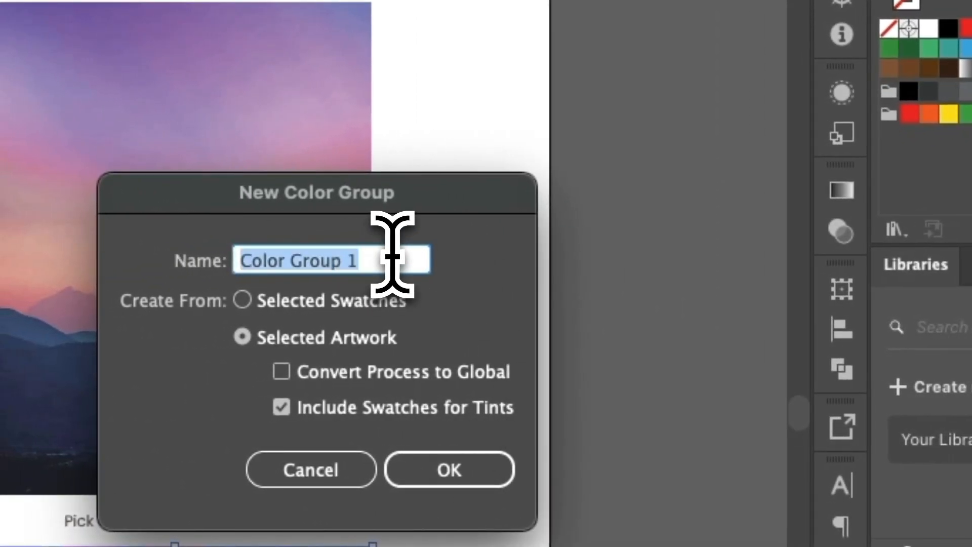
{"action": "type", "text": "r from"}
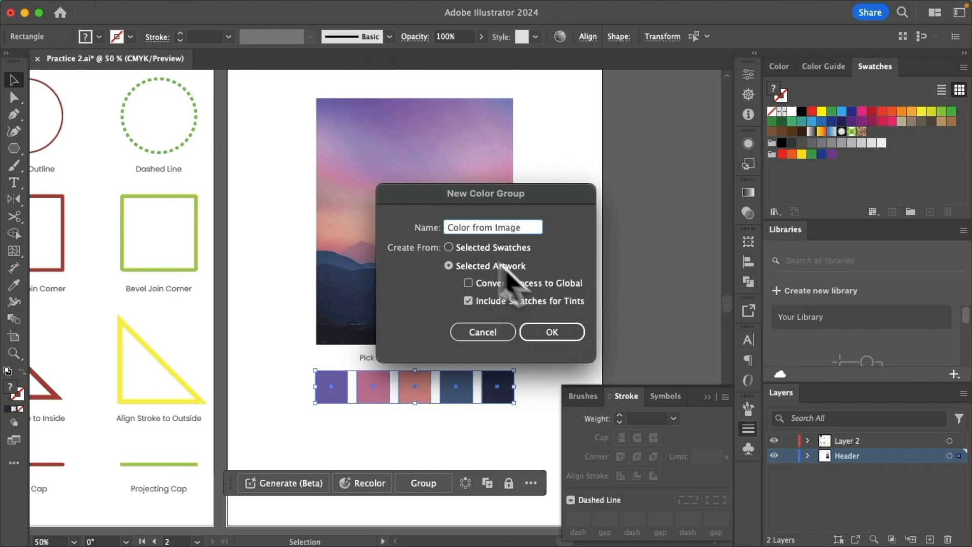
{"action": "left_click", "coordinate": [548, 338]}
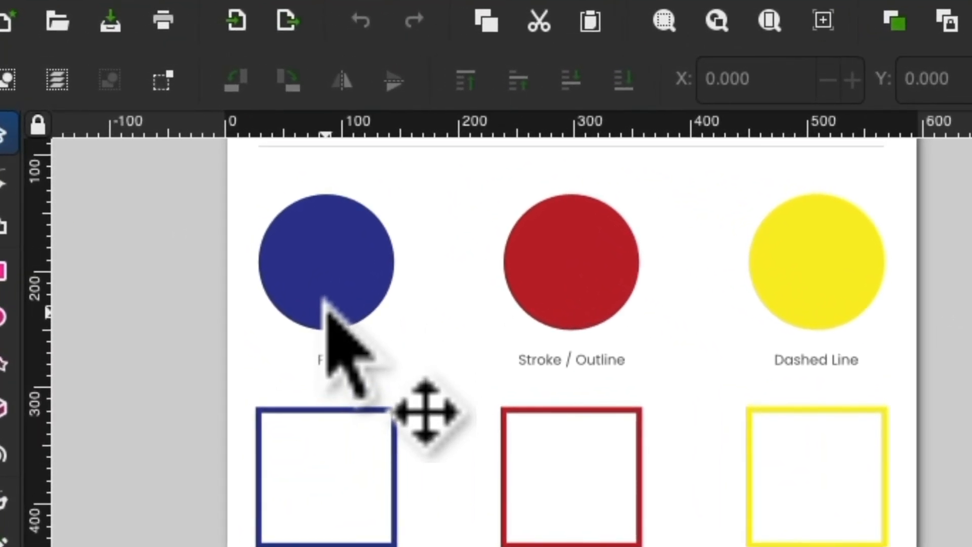
Switch to Inkscape and ungroup the practice page's shapes and labels, leaving nothing selected.
{"action": "left_click", "coordinate": [324, 299]}
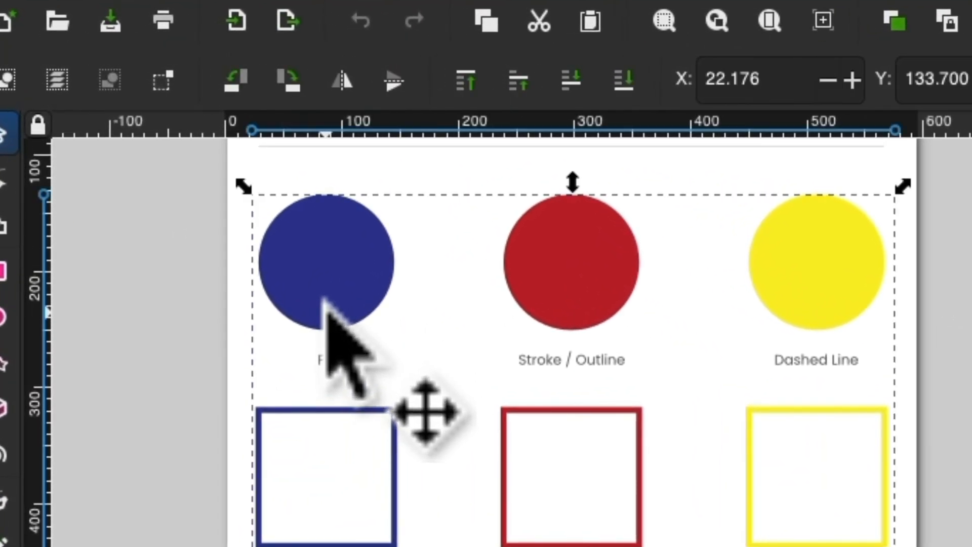
{"action": "right_click", "coordinate": [354, 277]}
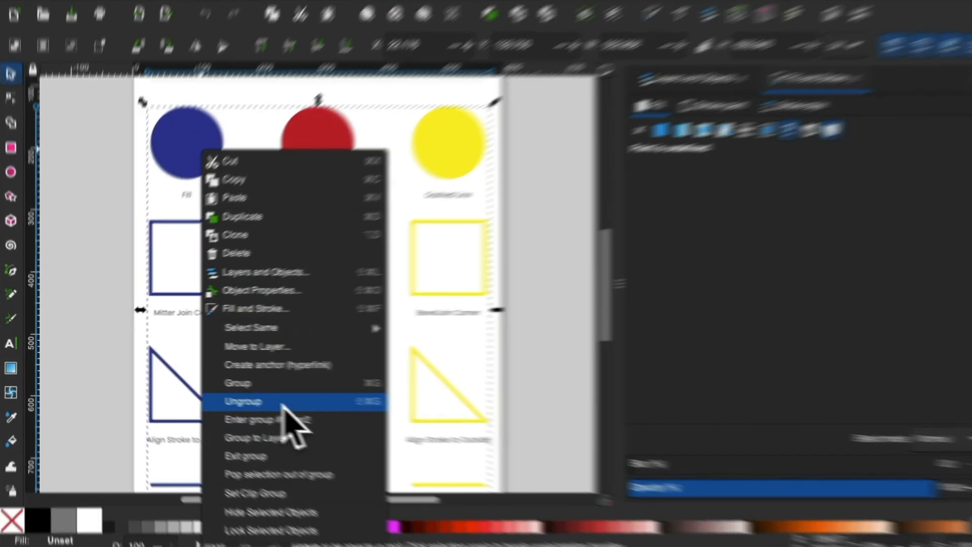
{"action": "left_click", "coordinate": [267, 398]}
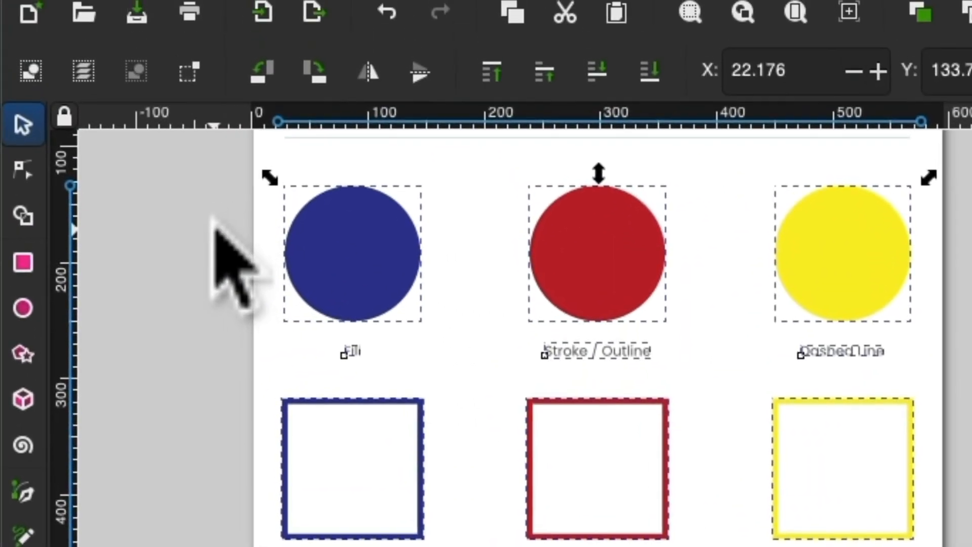
{"action": "left_click", "coordinate": [212, 225]}
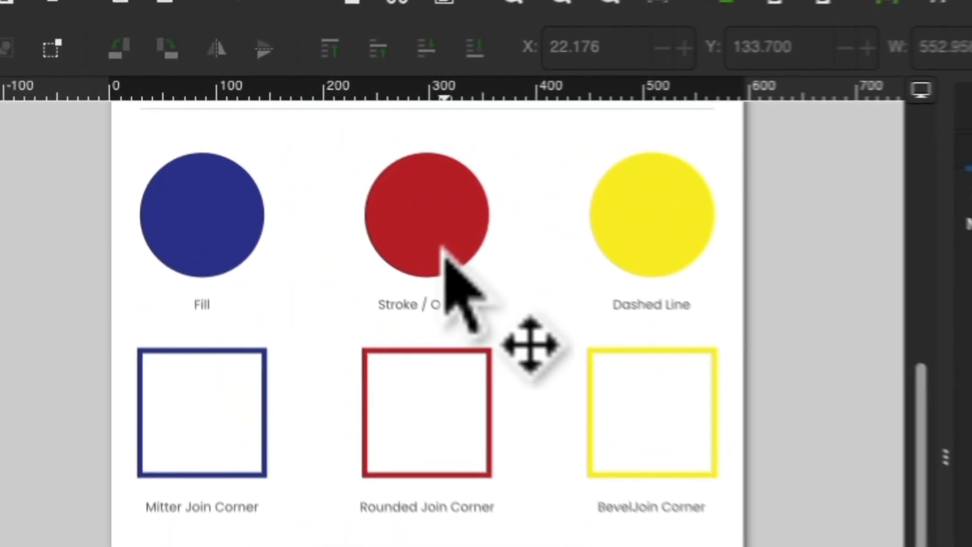
Remove the fill from the red Stroke / Outline circle and give it a dark red stroke.
{"action": "left_click", "coordinate": [309, 182]}
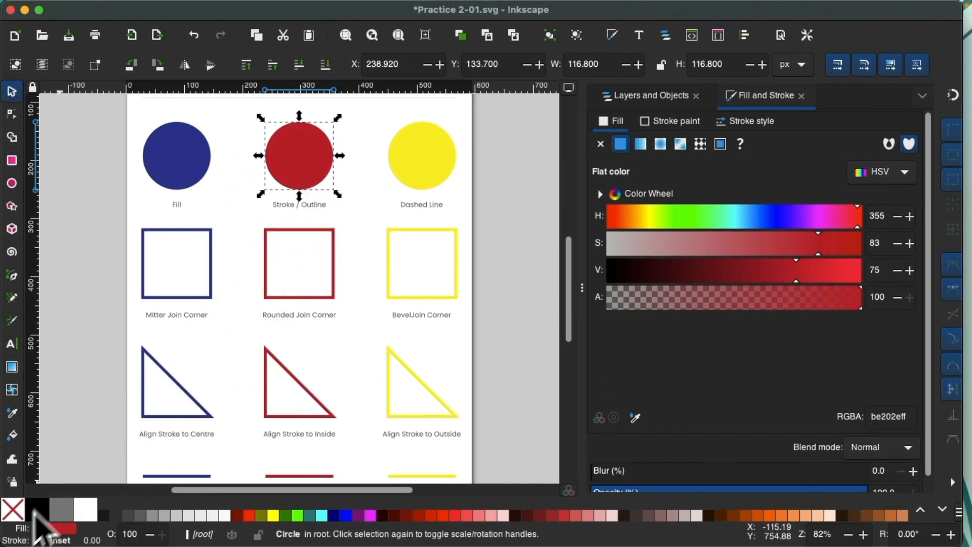
{"action": "left_click", "coordinate": [15, 510]}
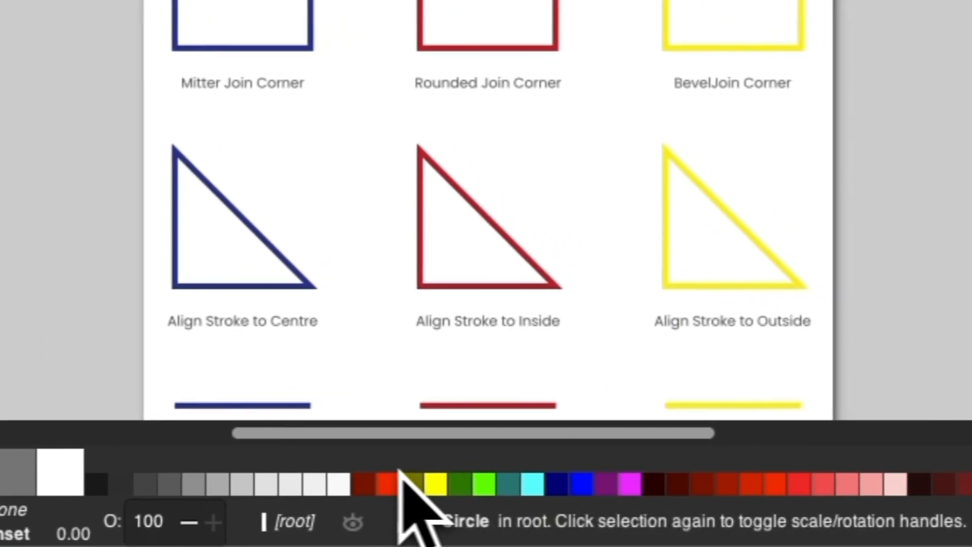
{"action": "right_click", "coordinate": [369, 486]}
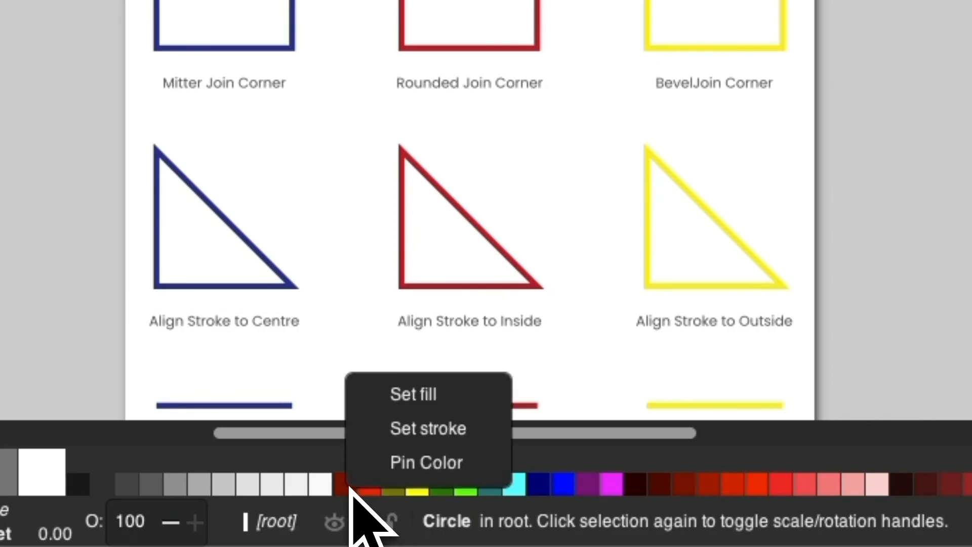
{"action": "left_click", "coordinate": [411, 430]}
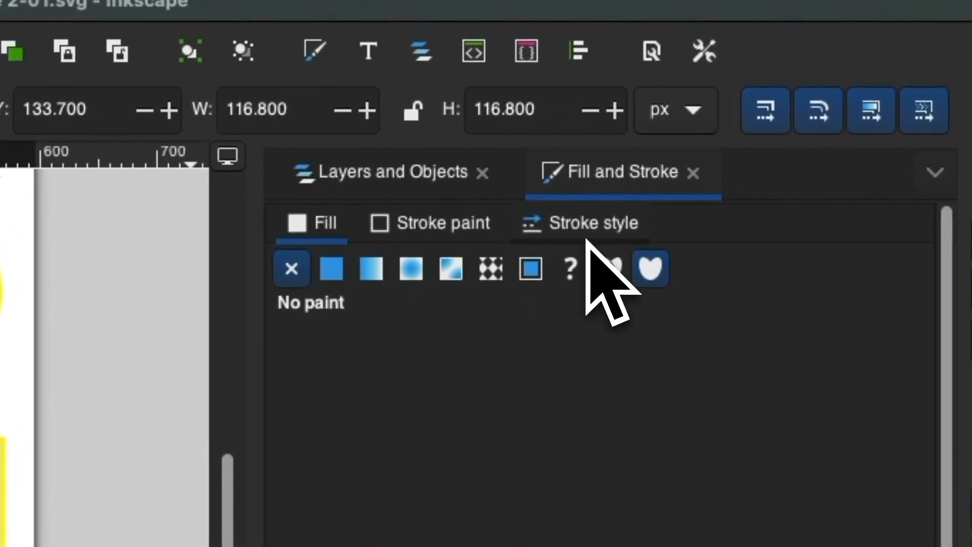
Set the Stroke / Outline circle's stroke width to 3 pt, using points as the unit.
{"action": "left_click", "coordinate": [592, 231]}
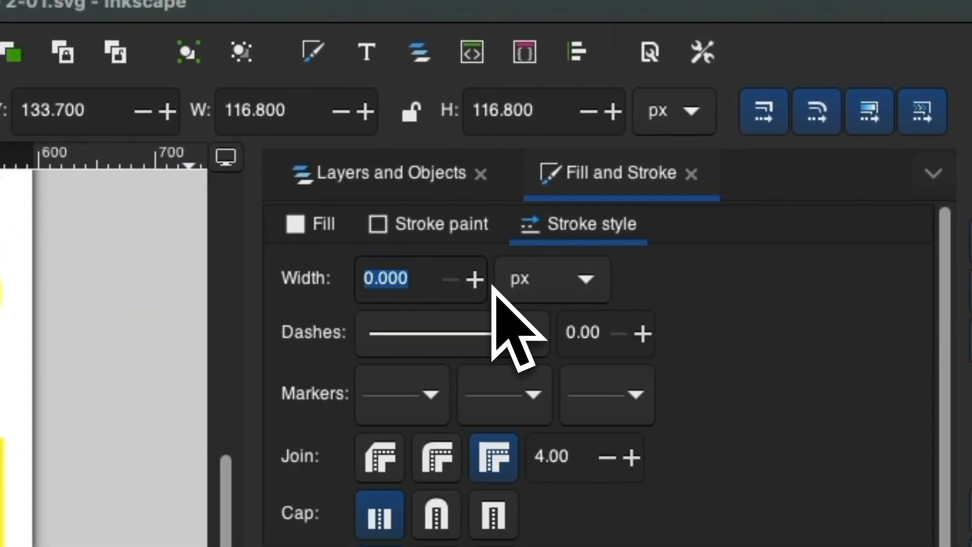
{"action": "left_click", "coordinate": [564, 290]}
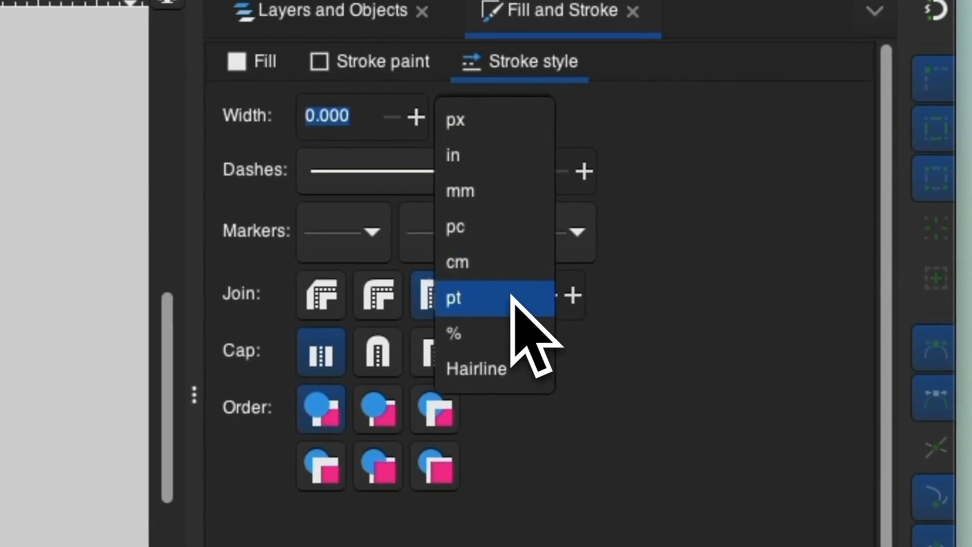
{"action": "left_click", "coordinate": [571, 460]}
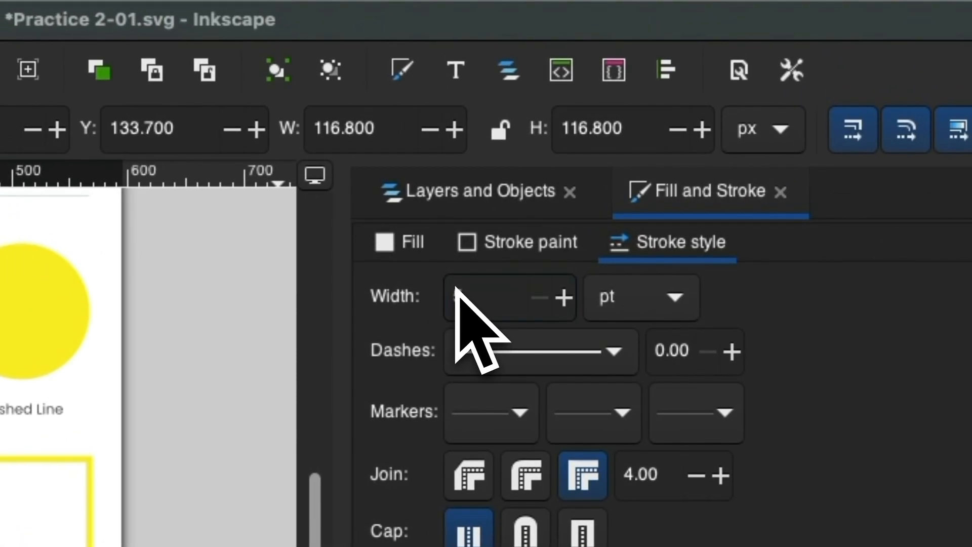
{"action": "double_click", "coordinate": [488, 297]}
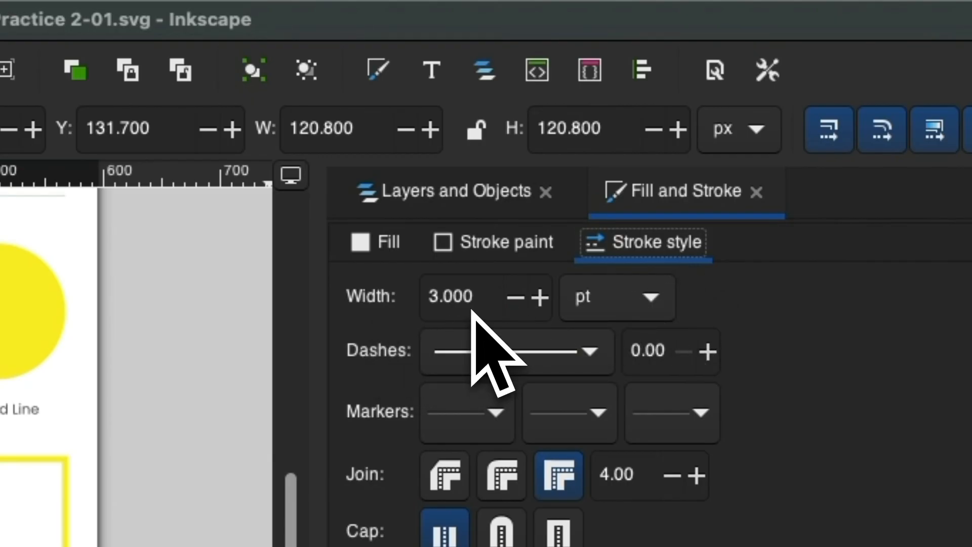
{"action": "left_click", "coordinate": [614, 304]}
{"action": "left_click", "coordinate": [615, 303]}
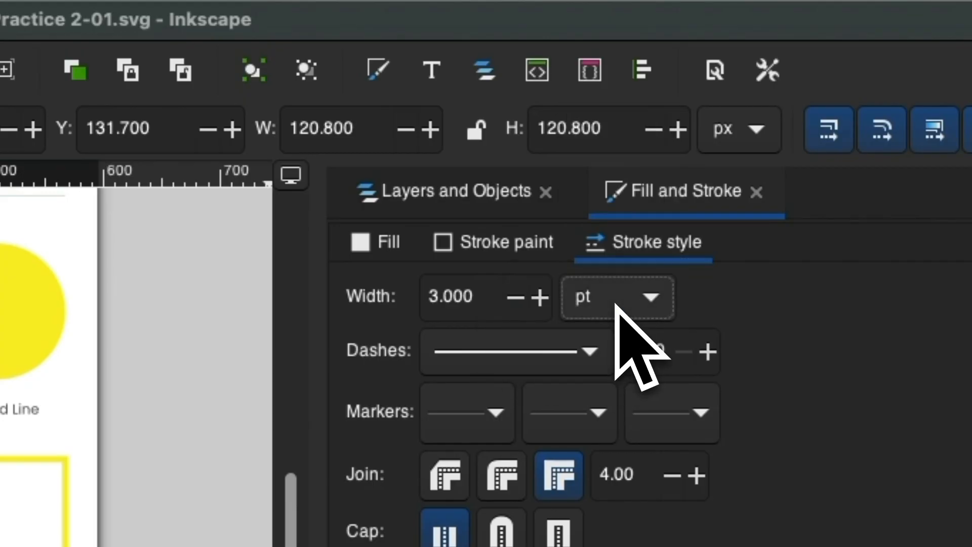
{"action": "type", "text": "3"}
{"action": "key", "text": "Return"}
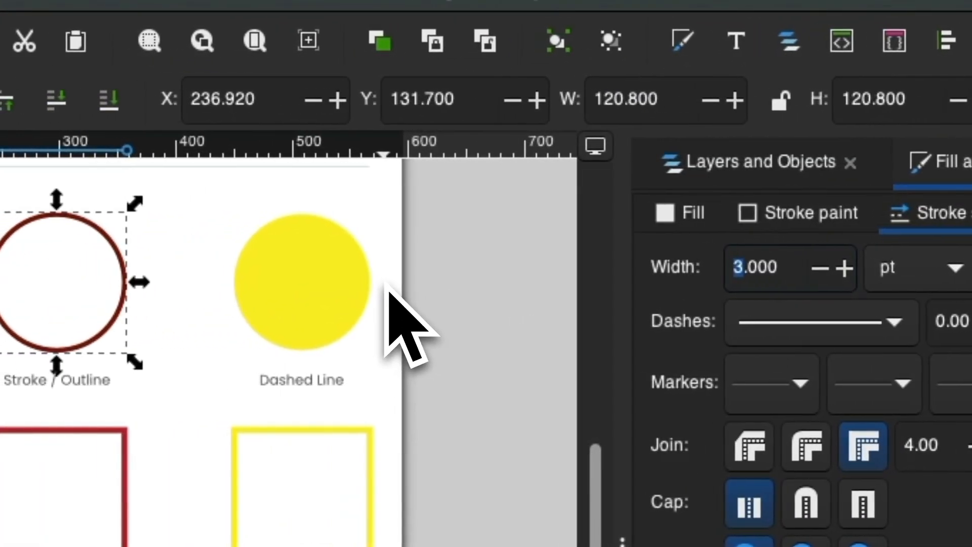
Give the yellow Dashed Line circle a Navy stroke and remove its fill.
{"action": "left_click", "coordinate": [347, 272]}
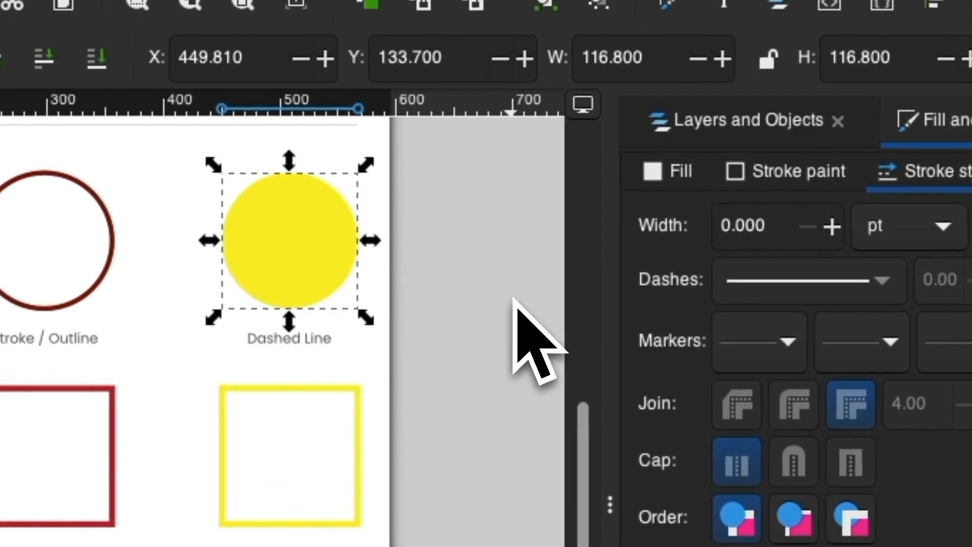
{"action": "left_click", "coordinate": [306, 212]}
{"action": "left_click", "coordinate": [384, 276]}
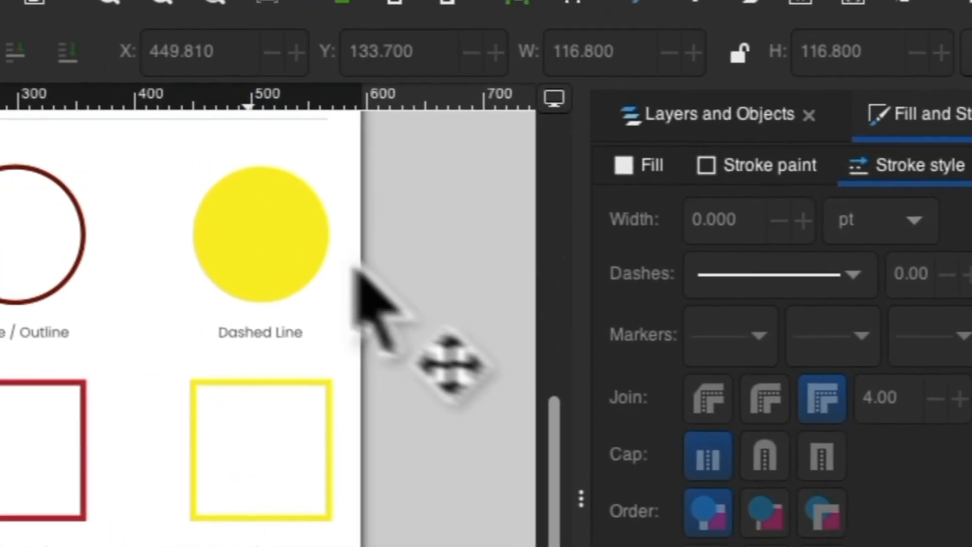
{"action": "left_click", "coordinate": [292, 229]}
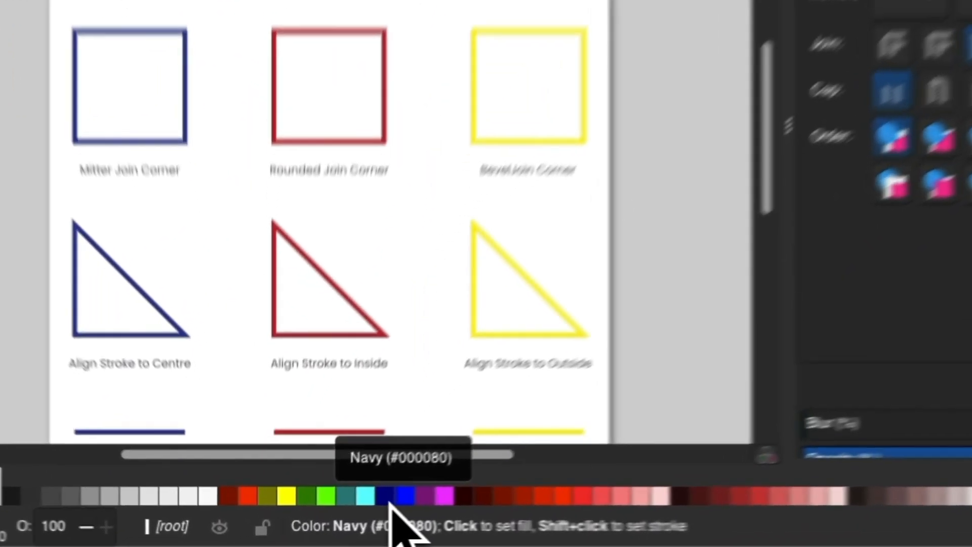
{"action": "right_click", "coordinate": [334, 515]}
{"action": "left_click", "coordinate": [484, 430]}
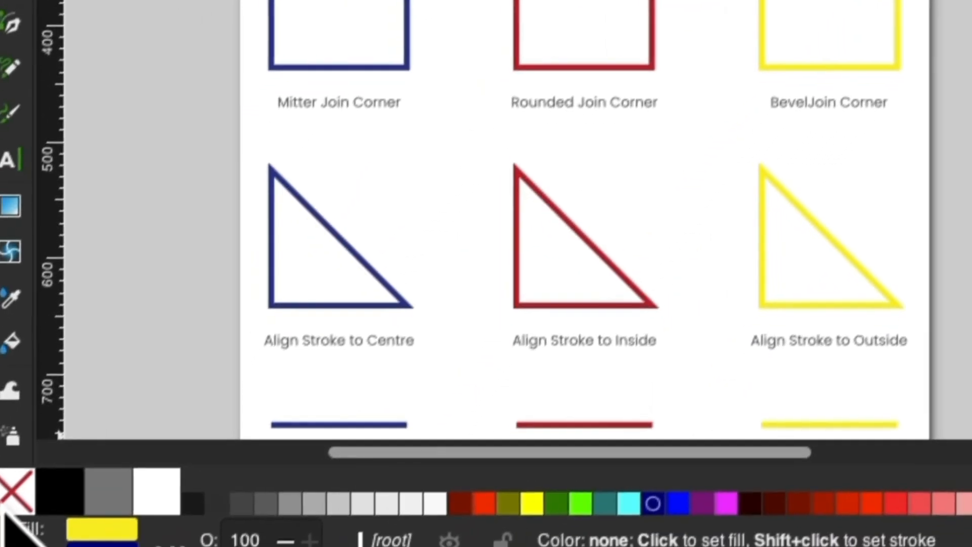
{"action": "left_click", "coordinate": [27, 478]}
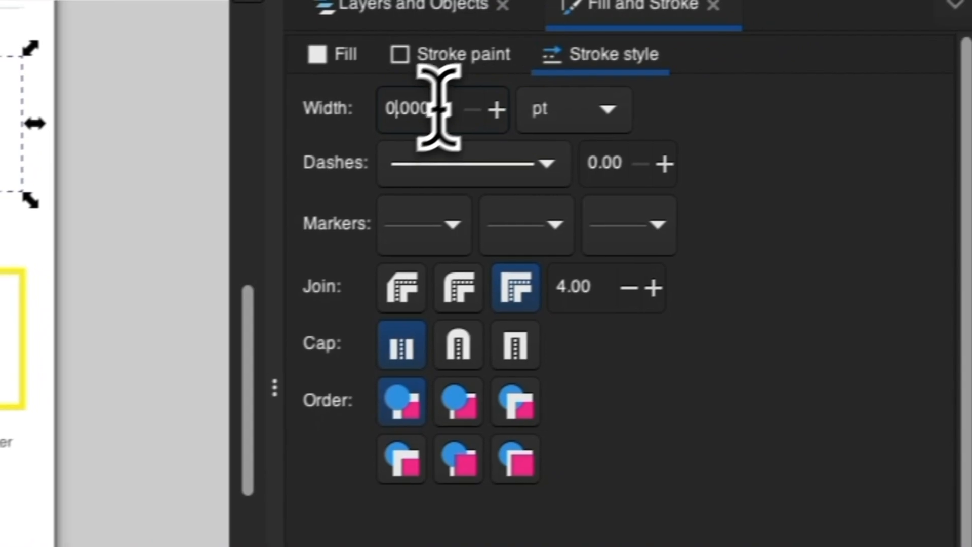
Set the Dashed Line circle's stroke width to 5 pt and apply the finest dotted dash preset.
{"action": "left_click_drag", "start_coordinate": [620, 62], "coordinate": [495, 63]}
{"action": "type", "text": "5"}
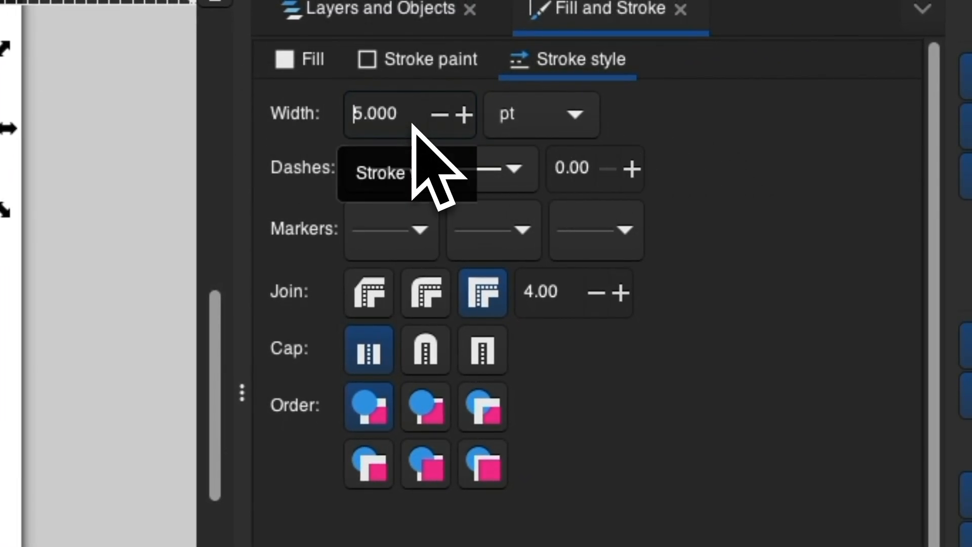
{"action": "left_click", "coordinate": [430, 170]}
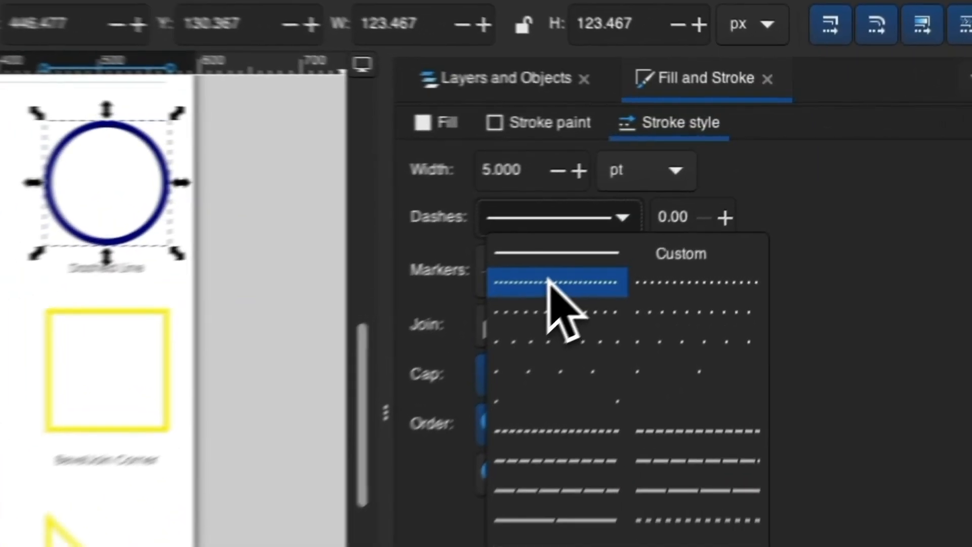
{"action": "left_click", "coordinate": [680, 212]}
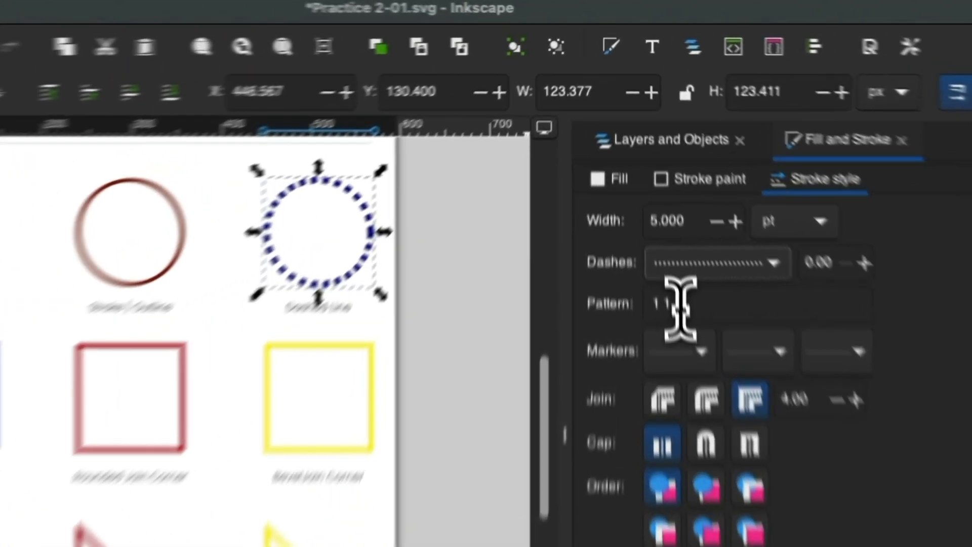
Try a custom dash pattern of 1 18 on the Dashed Line circle.
{"action": "left_click_drag", "start_coordinate": [656, 205], "coordinate": [638, 201]}
{"action": "left_click", "coordinate": [661, 206]}
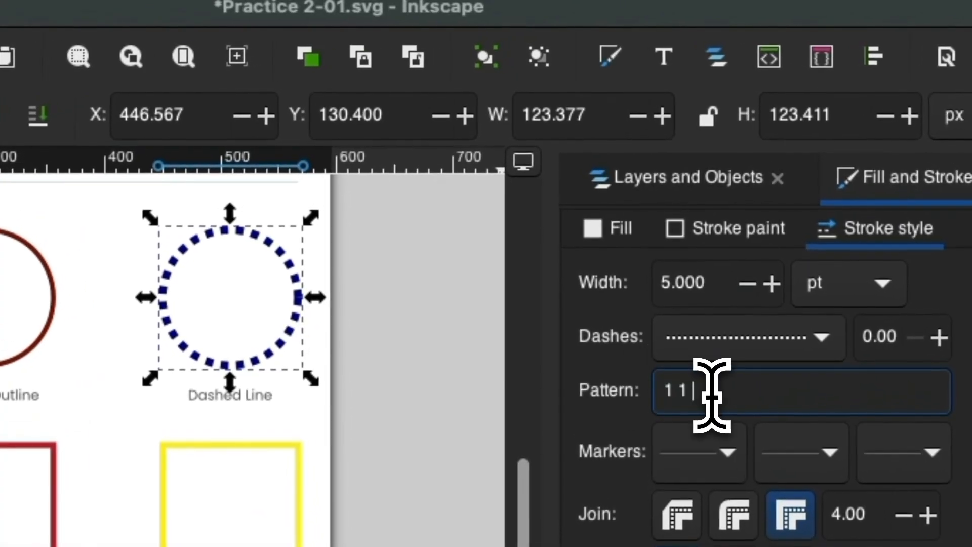
{"action": "type", "text": "8"}
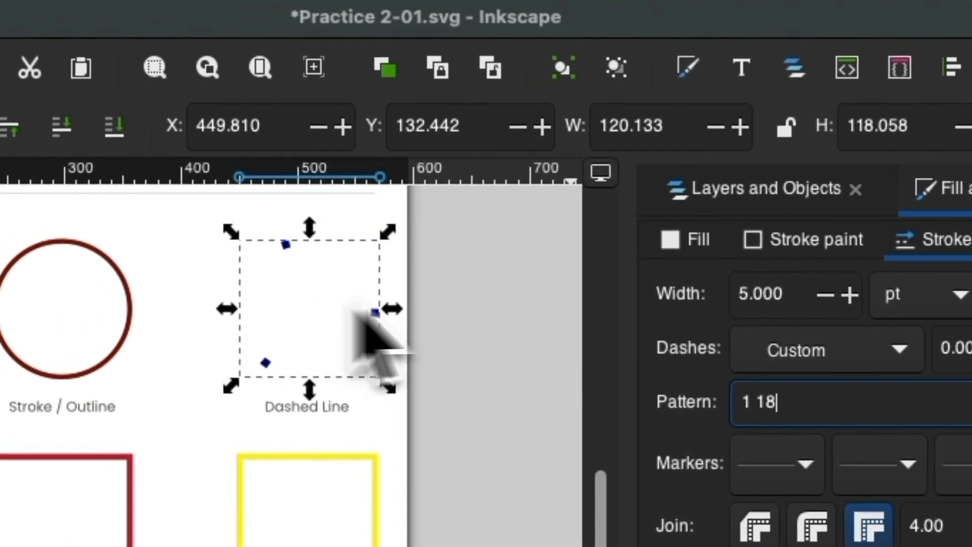
{"action": "left_click", "coordinate": [828, 354]}
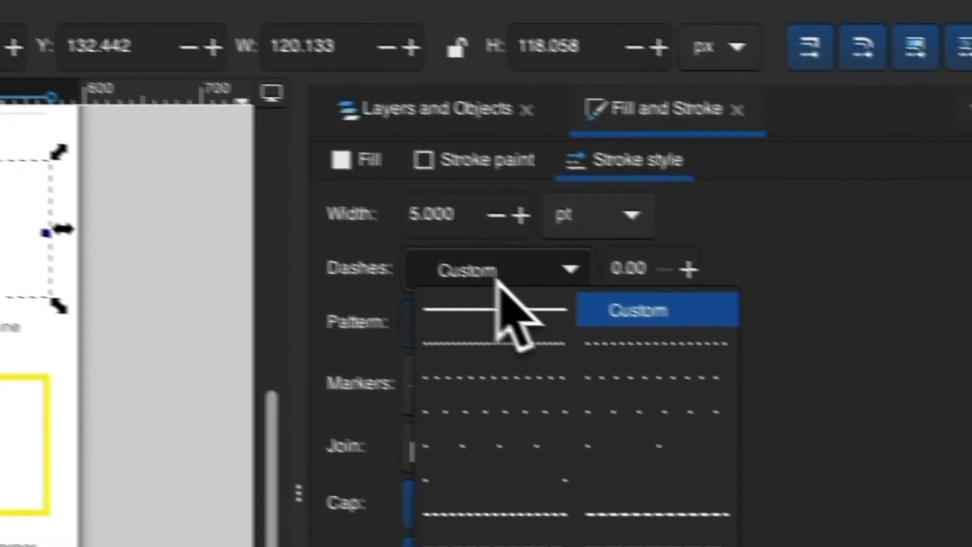
{"action": "left_click", "coordinate": [827, 353]}
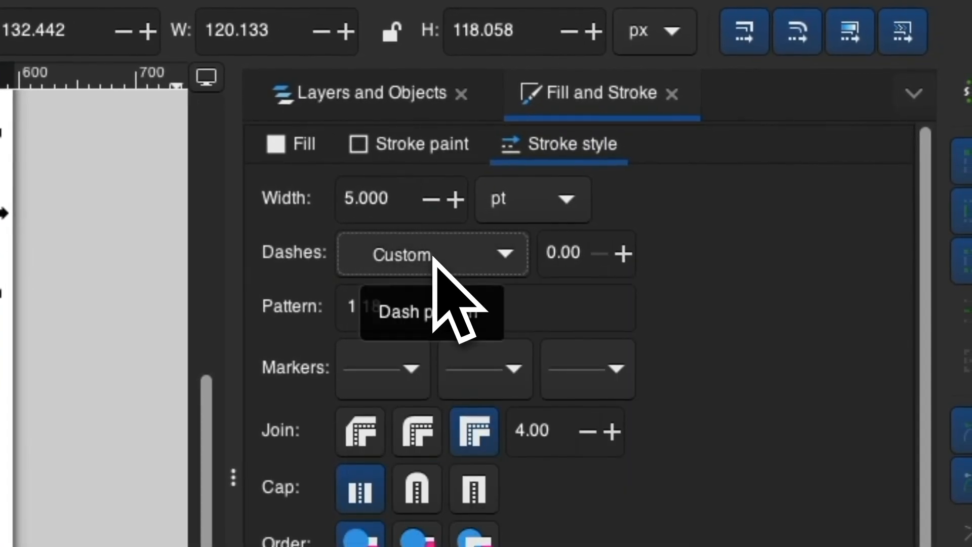
Set the Dashed Line circle's custom dash pattern to 2 5.
{"action": "left_click", "coordinate": [528, 324]}
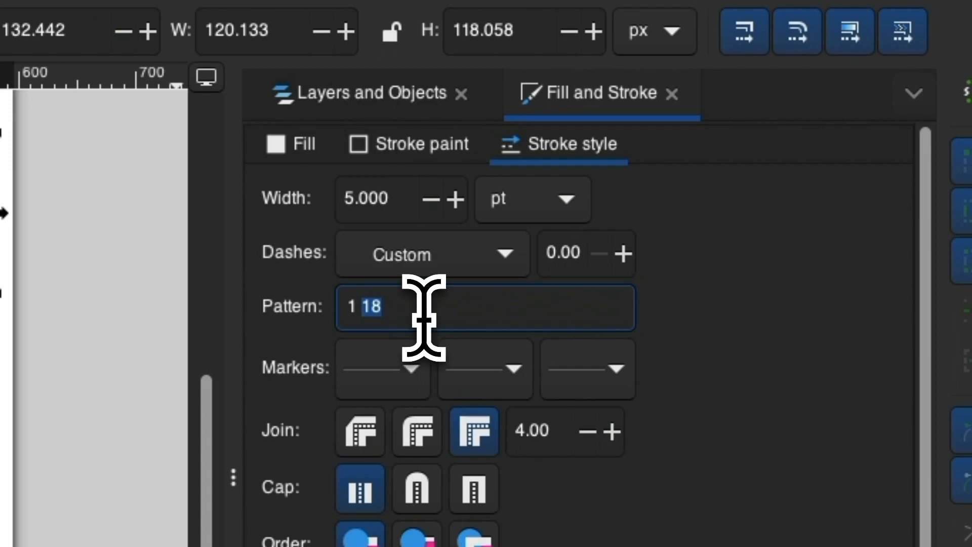
{"action": "key", "text": "BackSpace"}
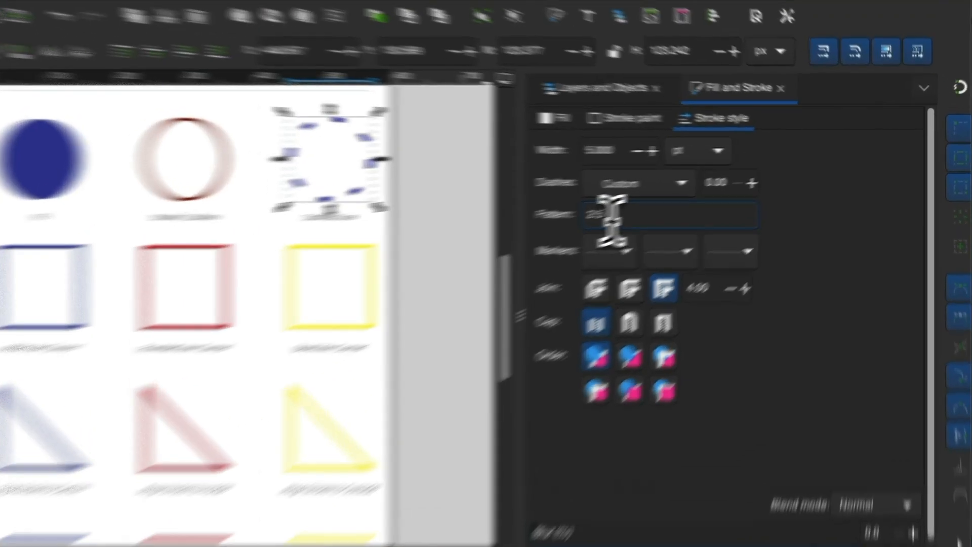
{"action": "left_click", "coordinate": [658, 206]}
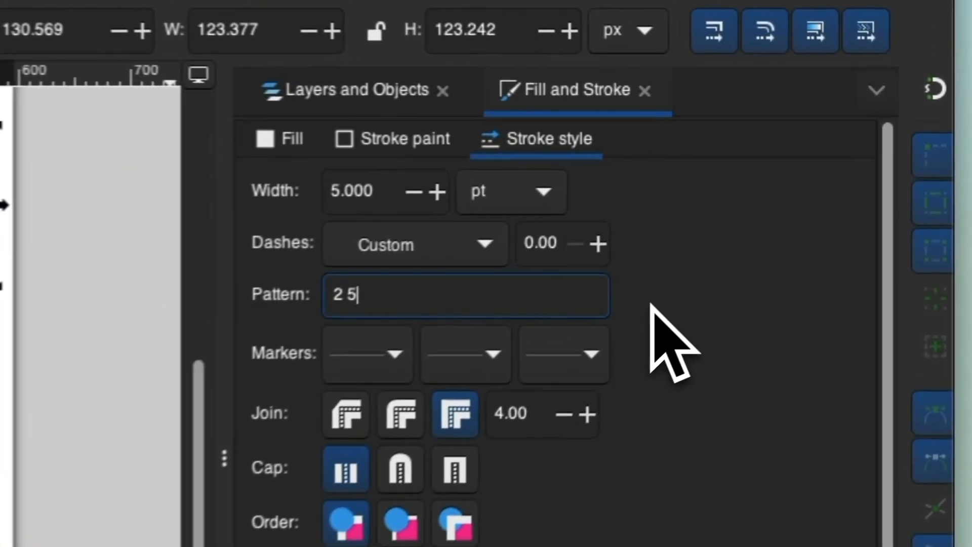
Try dash pattern offsets of 5 down to 4.70 on the Dashed Line circle and reset the offset to 0.
{"action": "left_click", "coordinate": [777, 176]}
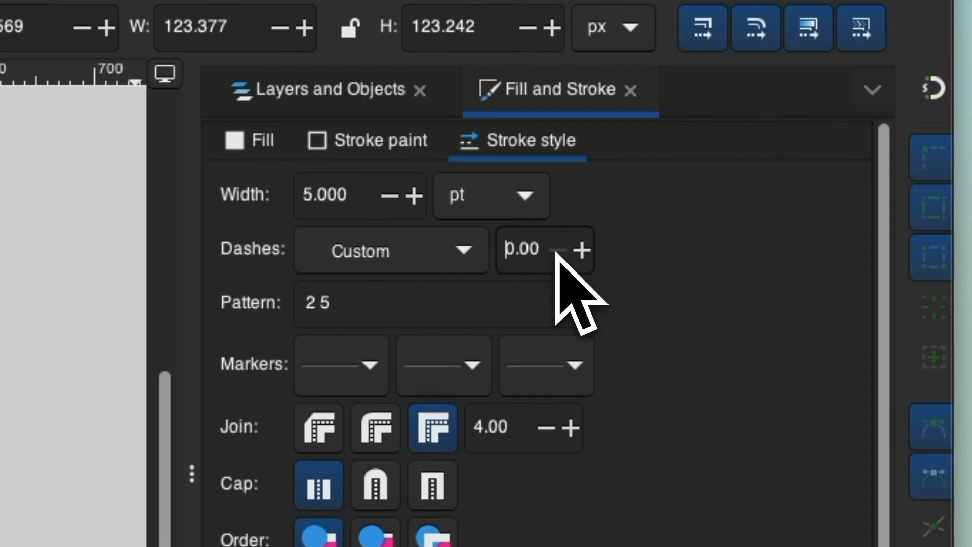
{"action": "left_click_drag", "start_coordinate": [544, 249], "coordinate": [479, 236]}
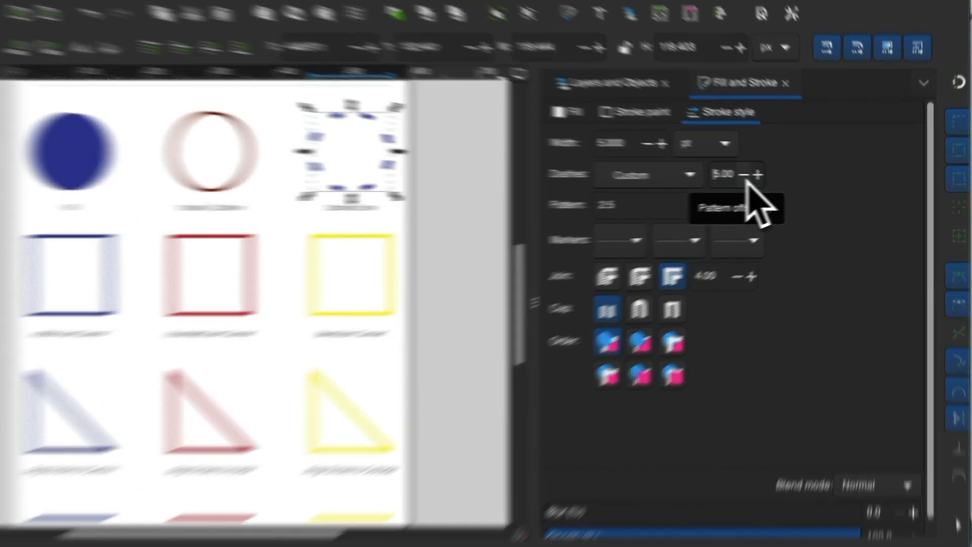
{"action": "left_click", "coordinate": [766, 179]}
{"action": "left_click", "coordinate": [766, 179]}
{"action": "left_click", "coordinate": [766, 179]}
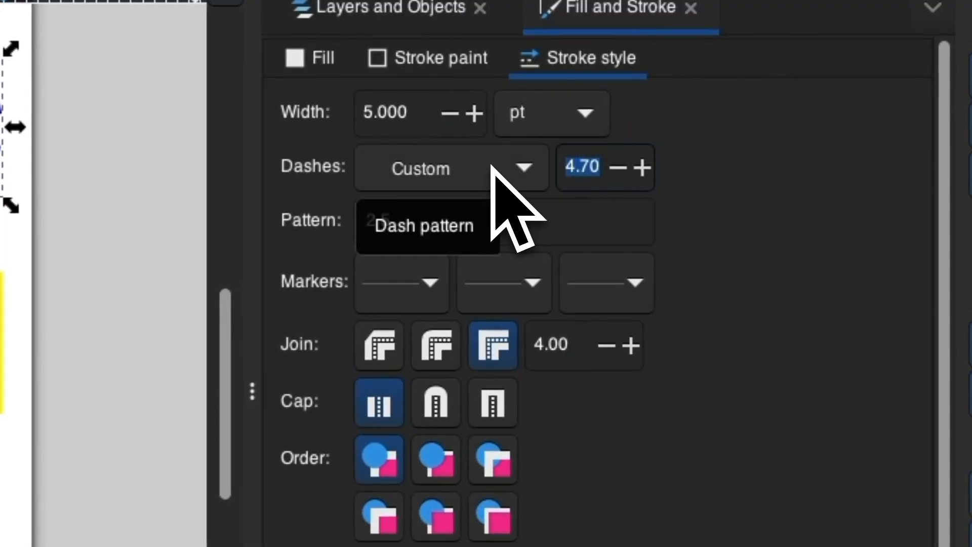
{"action": "type", "text": "0"}
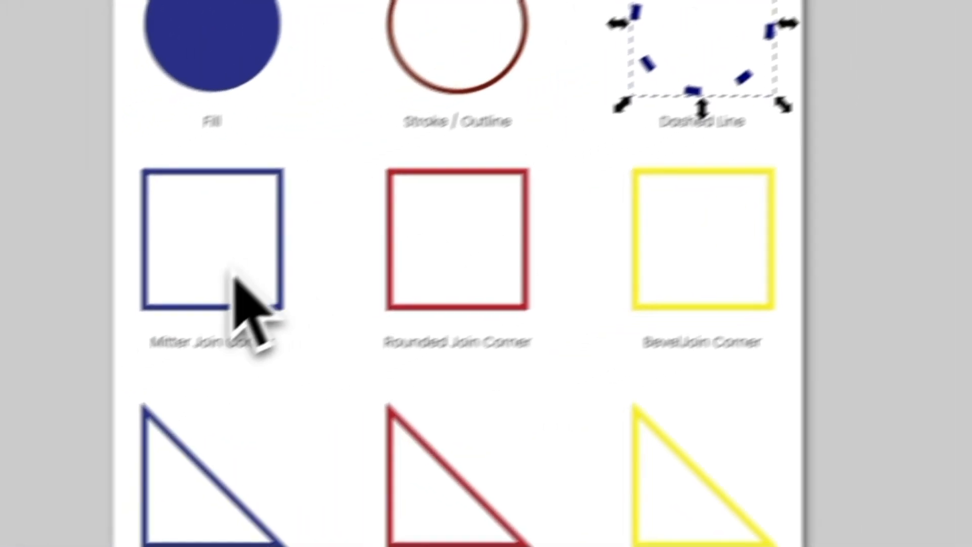
Select the blue Mitter Join Corner square, followed by the yellow BevelJoin Corner square in the same row.
{"action": "left_click", "coordinate": [346, 275]}
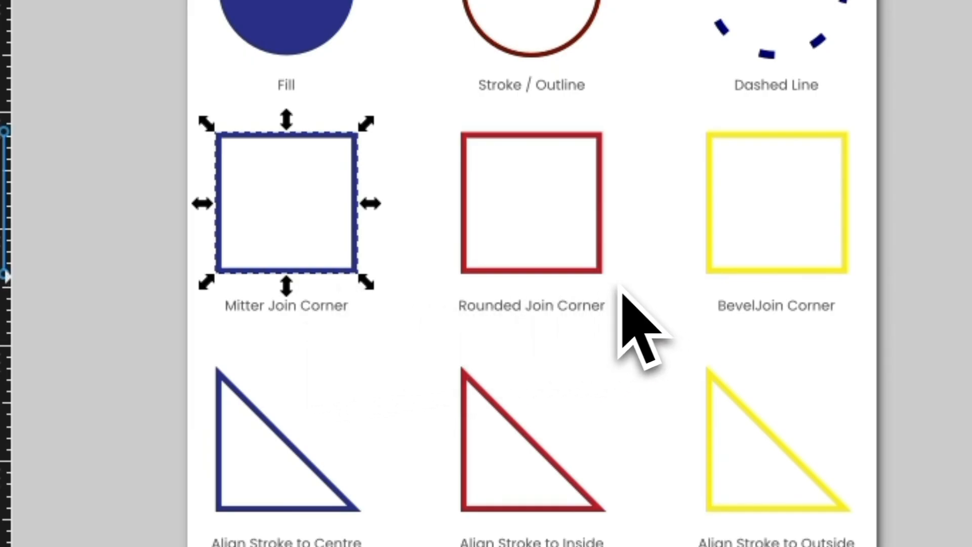
{"action": "left_click", "coordinate": [788, 272]}
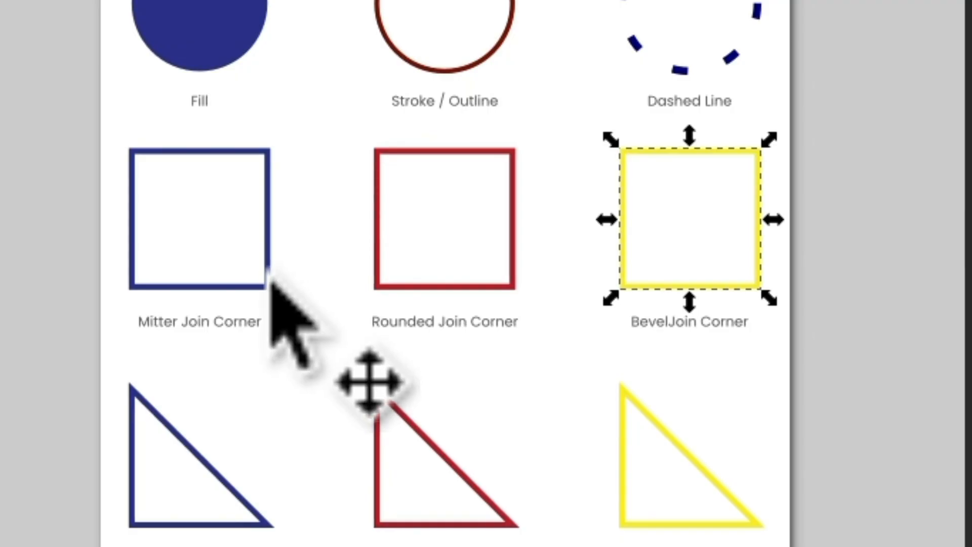